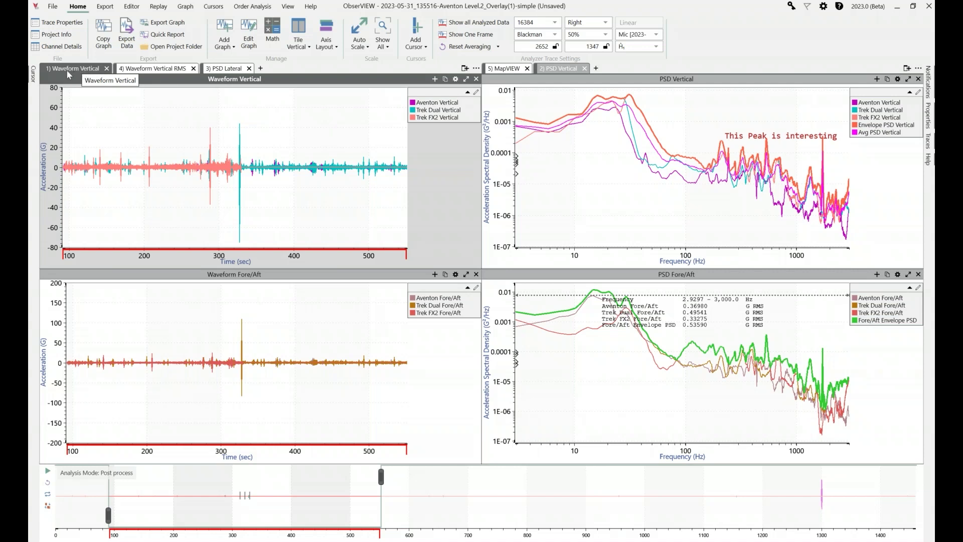
Step: Move the Waveform Vertical tab behind PSD Lateral, and float it in a separate window before docking it back in the same tab group
left_click_drag(66, 70, 208, 68)
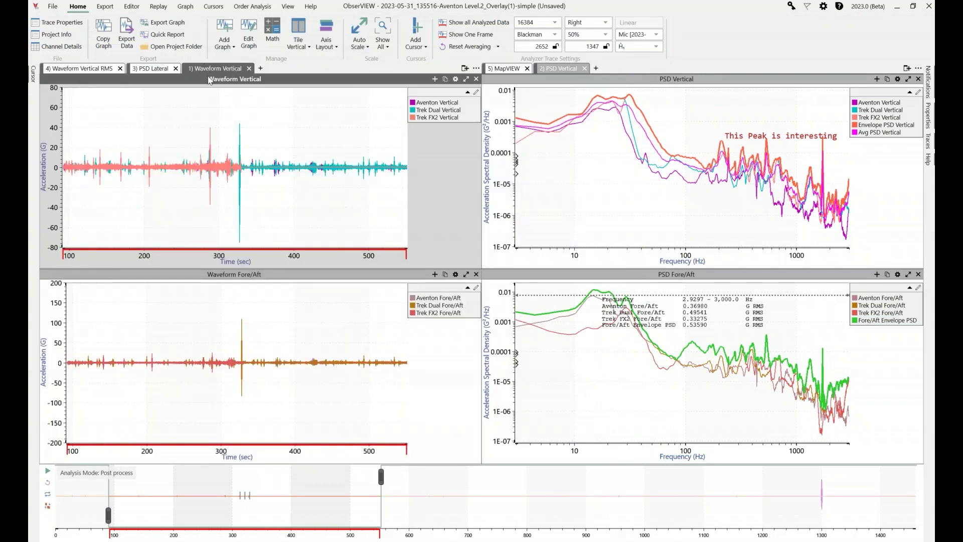
left_click_drag(211, 75, 524, 33)
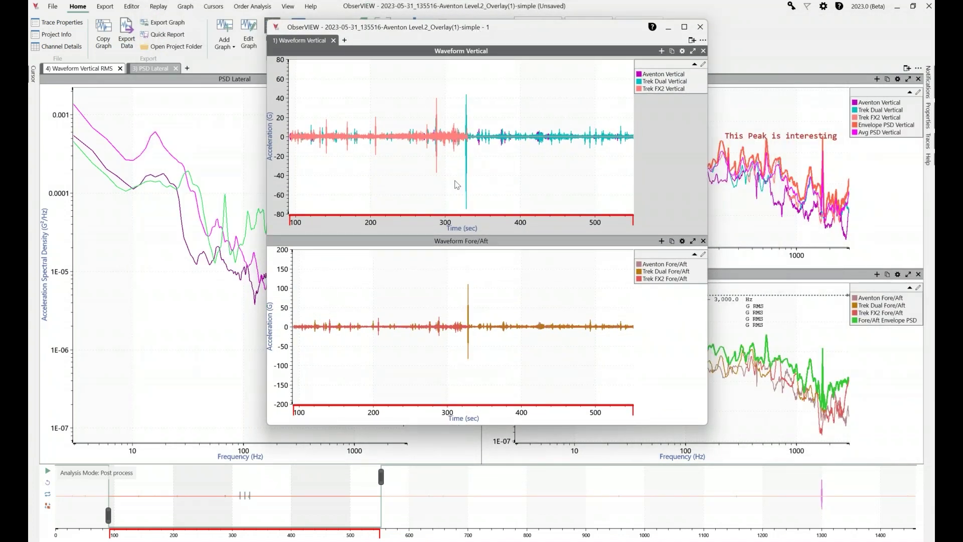
left_click_drag(298, 47, 266, 66)
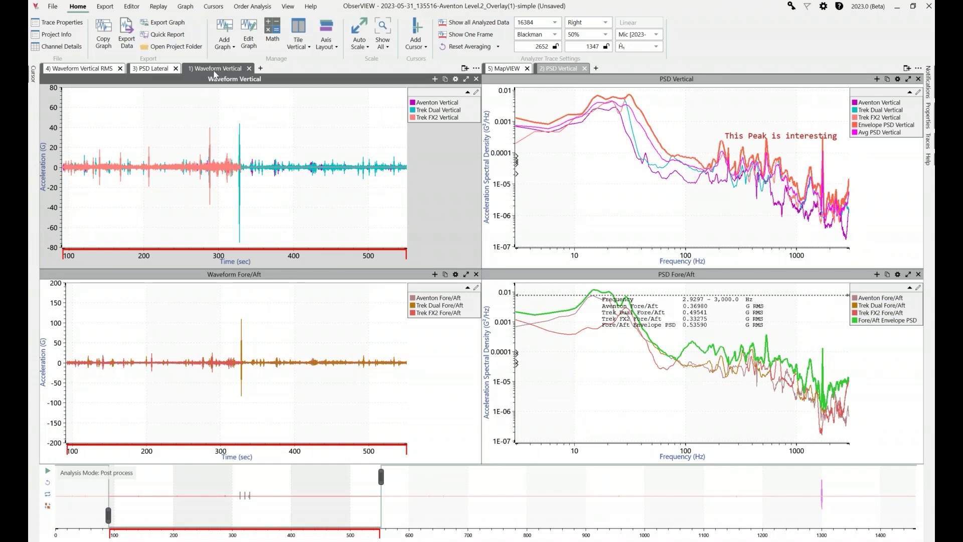
Step: View the Waveform Vertical tab and the Waveform Fore/Aft graph maximized, restoring the normal layout after each
double_click(224, 69)
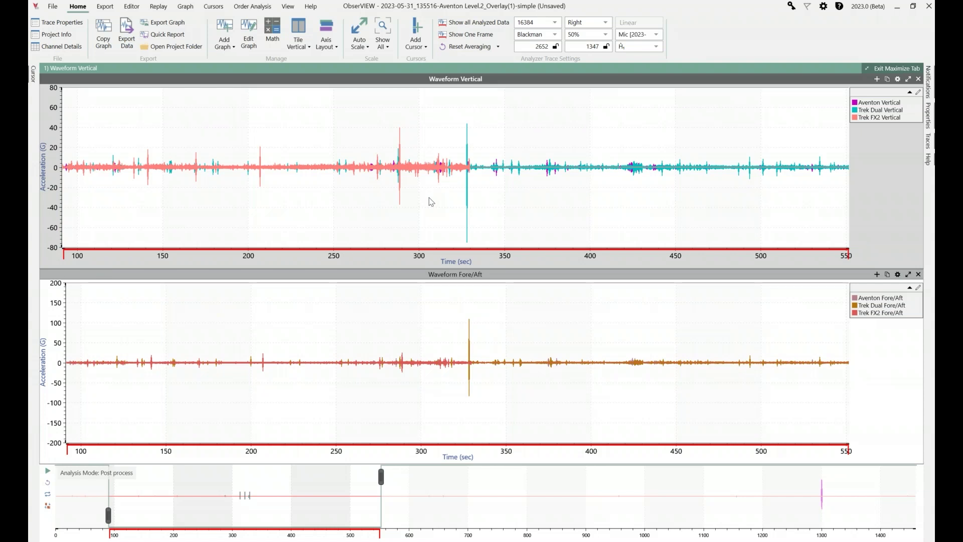
left_click(888, 69)
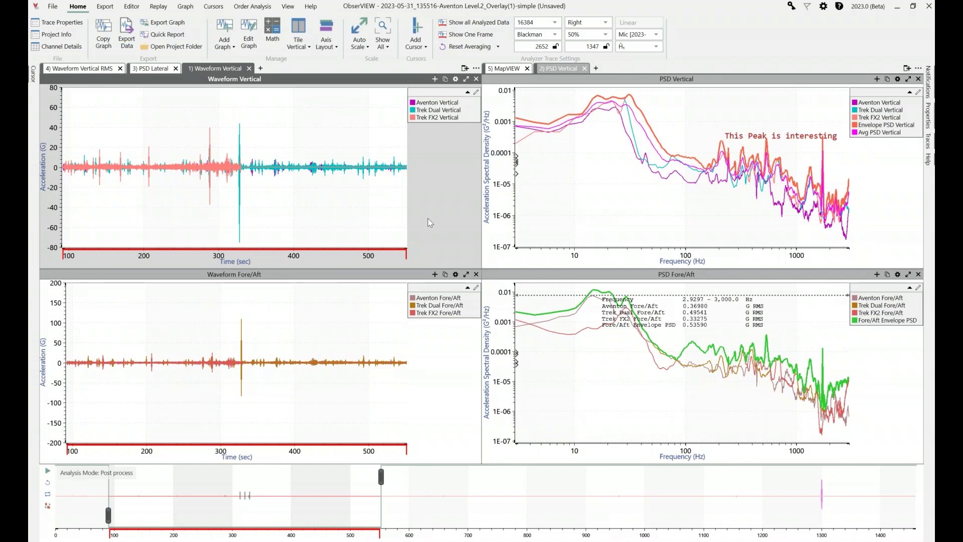
left_click(380, 279)
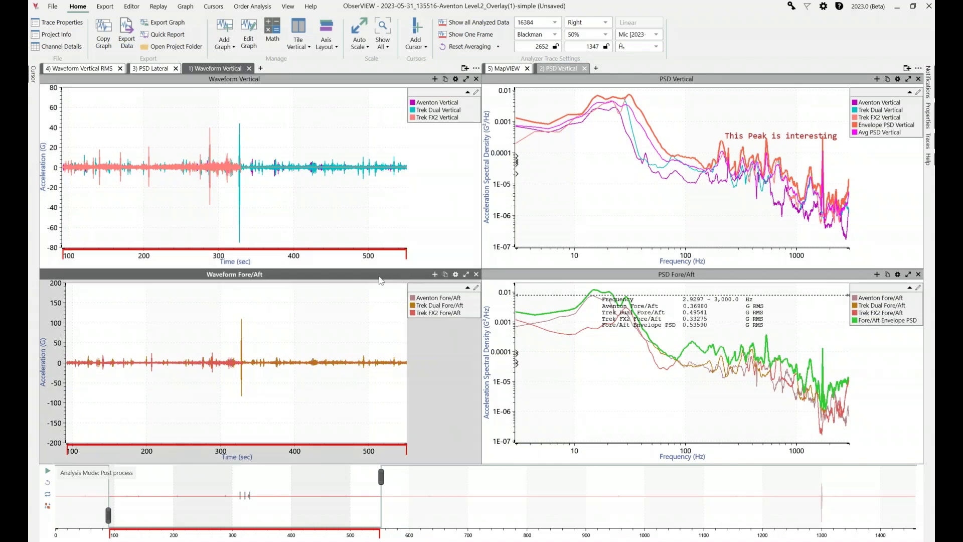
left_click(466, 275)
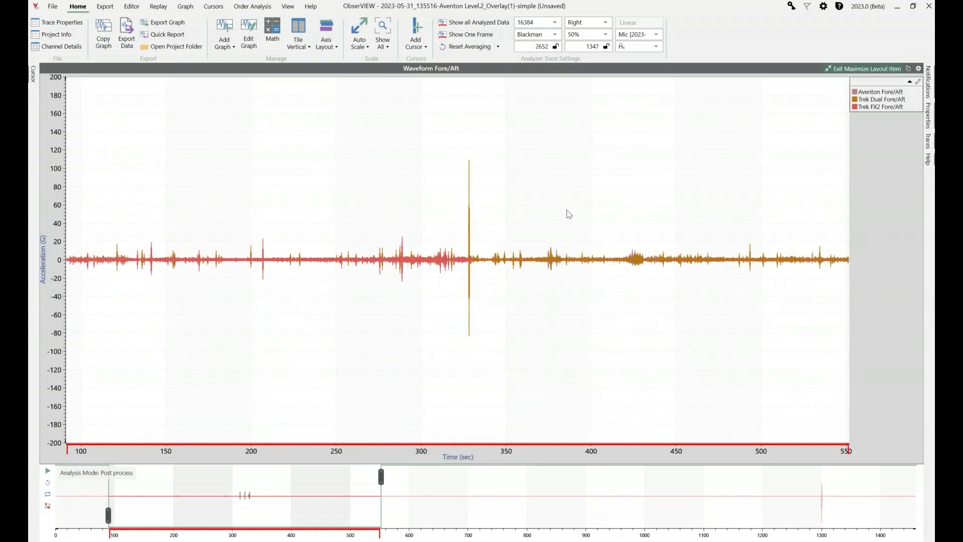
left_click(875, 69)
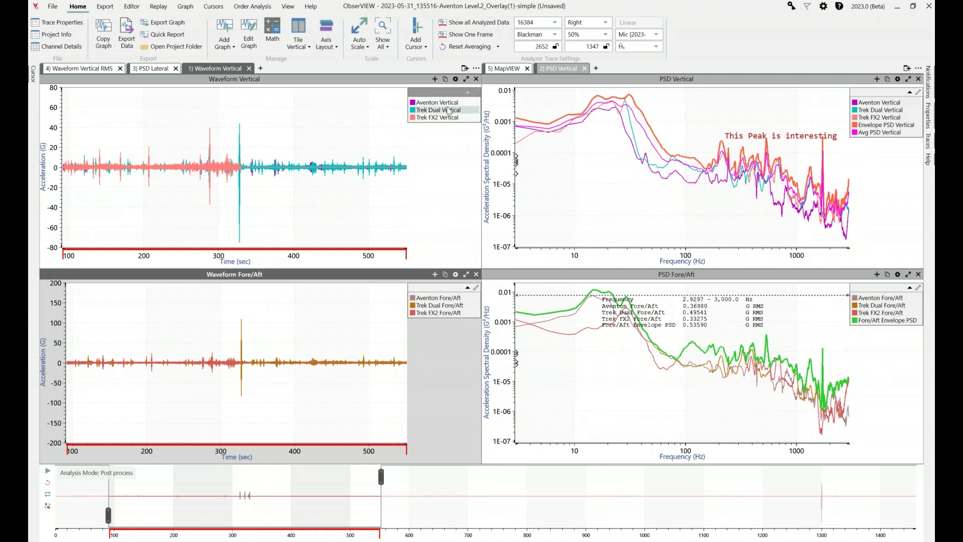
Step: Add the Ch2(X) trace of the Aventon Level.2 recording to the Waveform Vertical graph
left_click(475, 92)
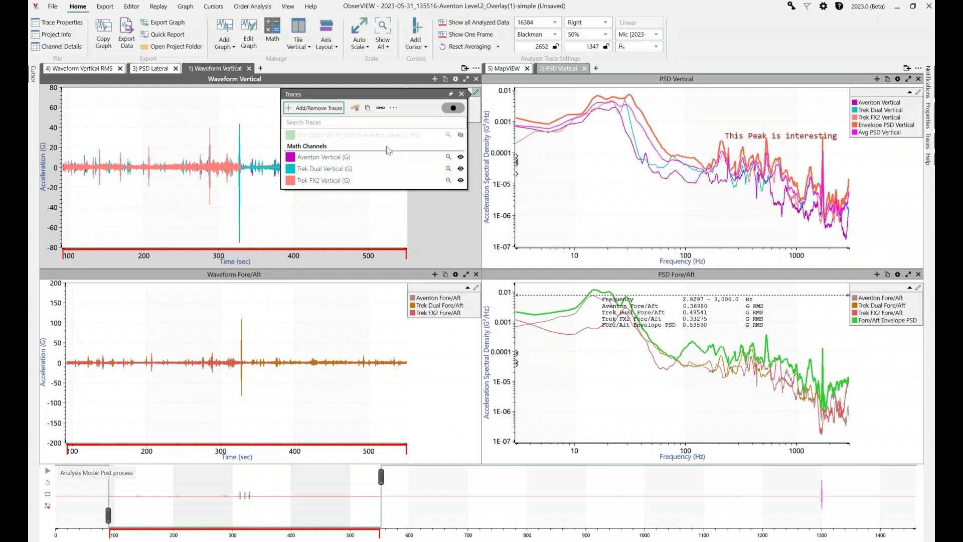
left_click(327, 109)
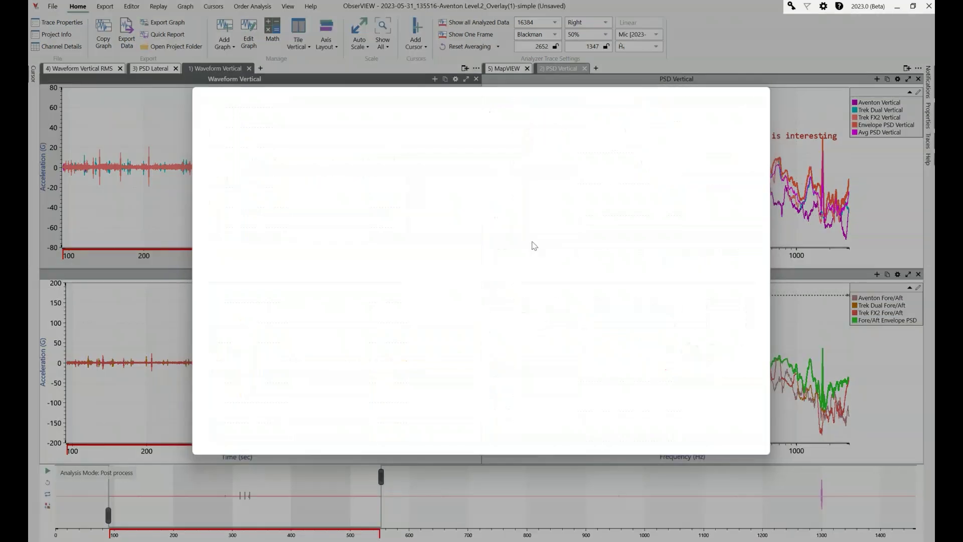
left_click(310, 153)
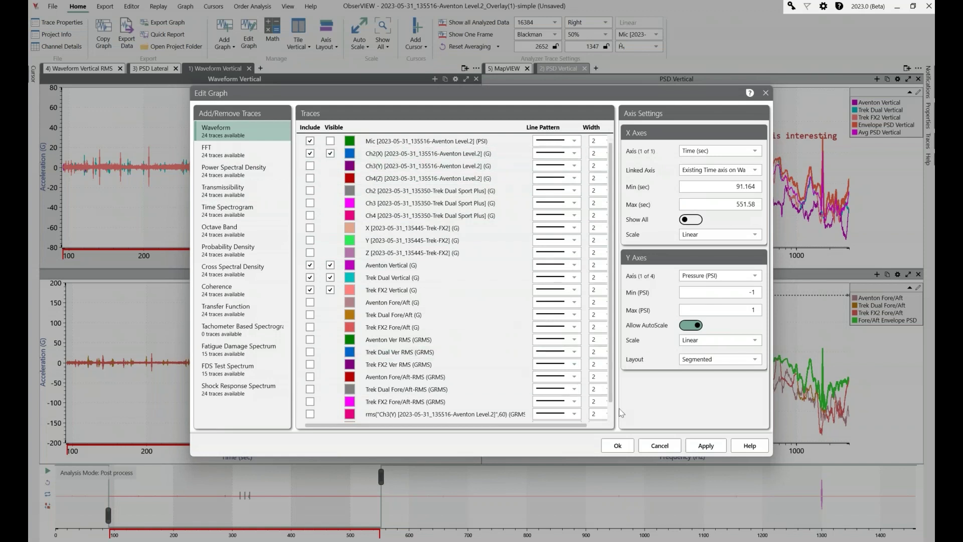
left_click(618, 445)
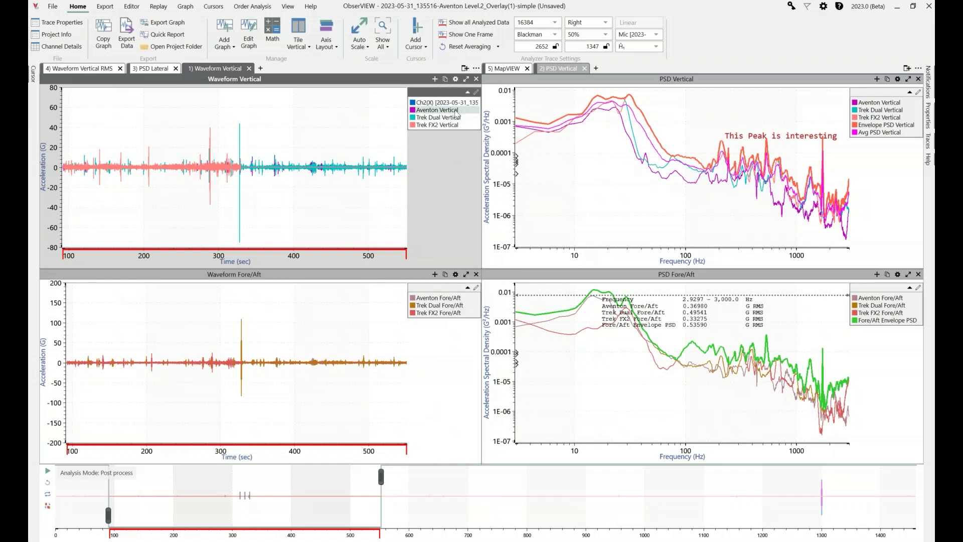
Step: Remove the Ch2(X) trace from the Waveform Vertical graph
left_click(444, 102)
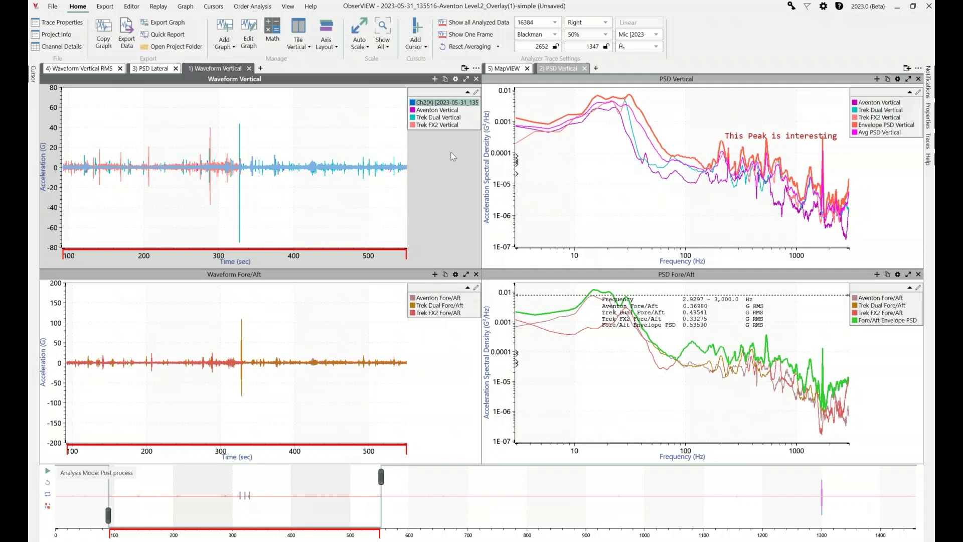
right_click(439, 103)
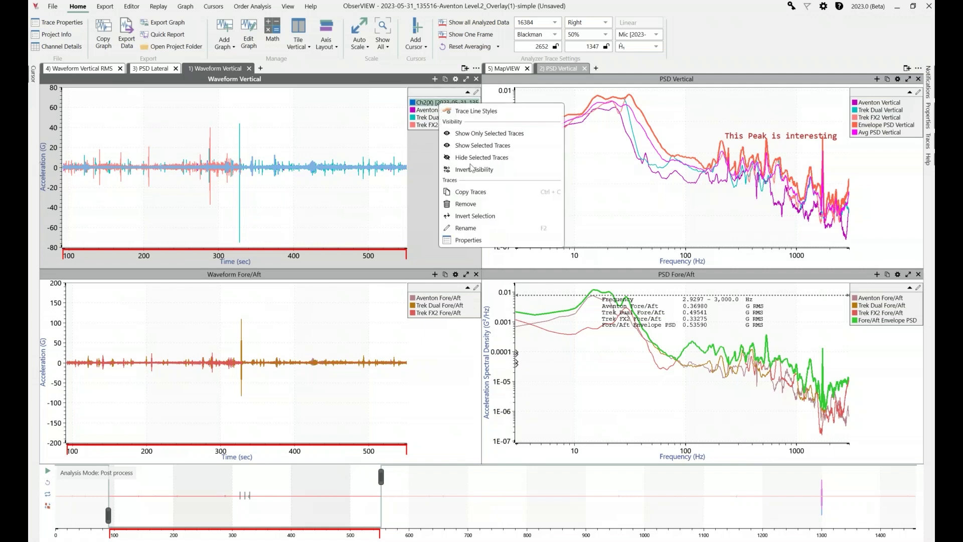
left_click(468, 204)
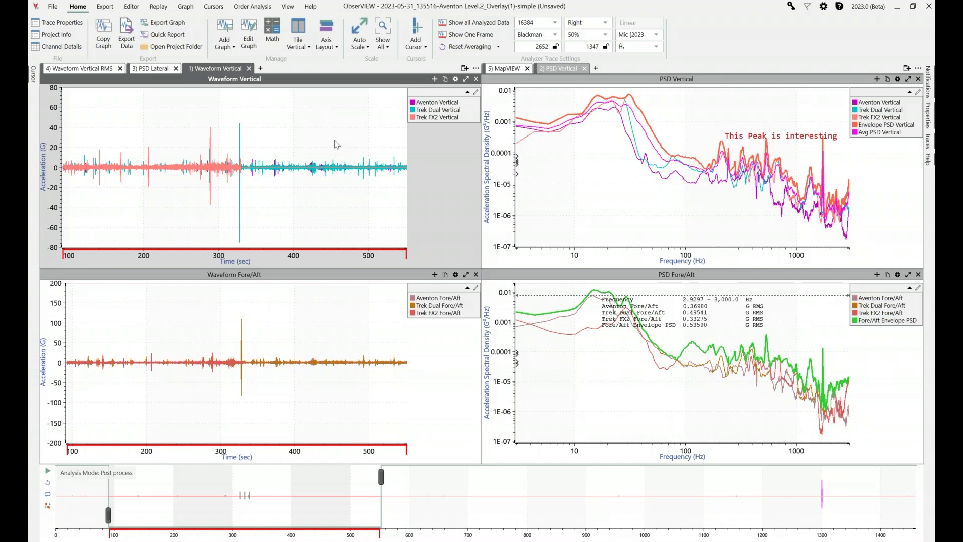
Step: Open the recent recording Firearm Burst, saving the changes to the current project
left_click(62, 13)
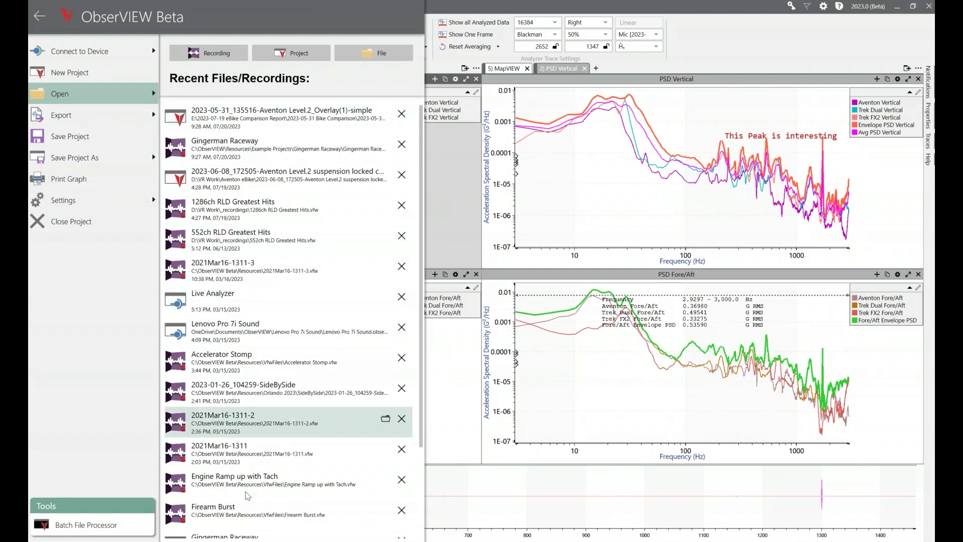
left_click(252, 506)
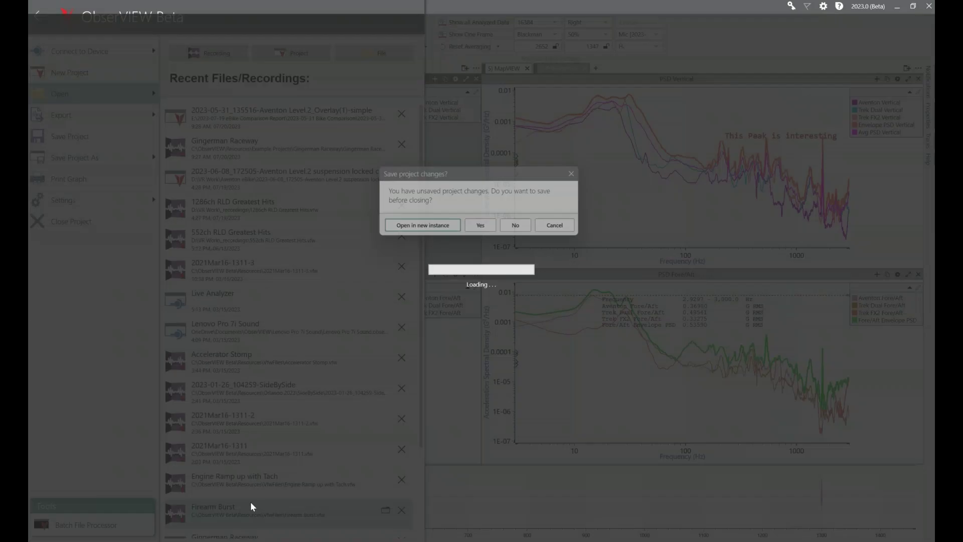
left_click(486, 231)
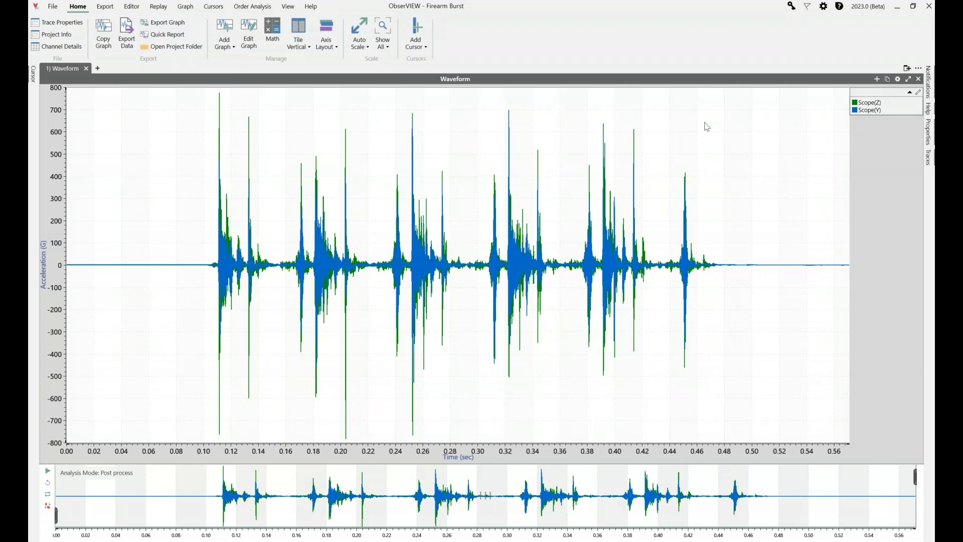
Step: Add a Shock Response Spectrum graph and a Power Spectral Density graph below the waveform
left_click(877, 80)
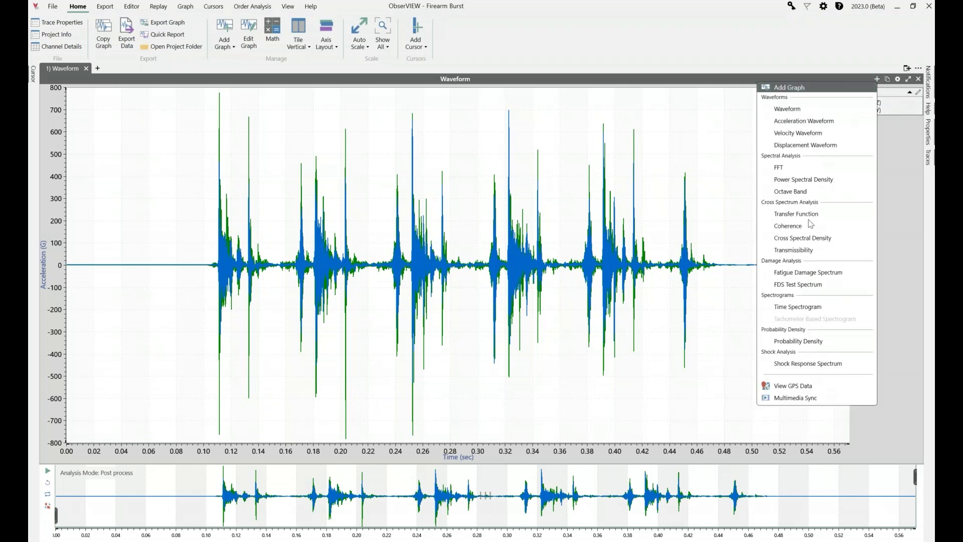
left_click(799, 361)
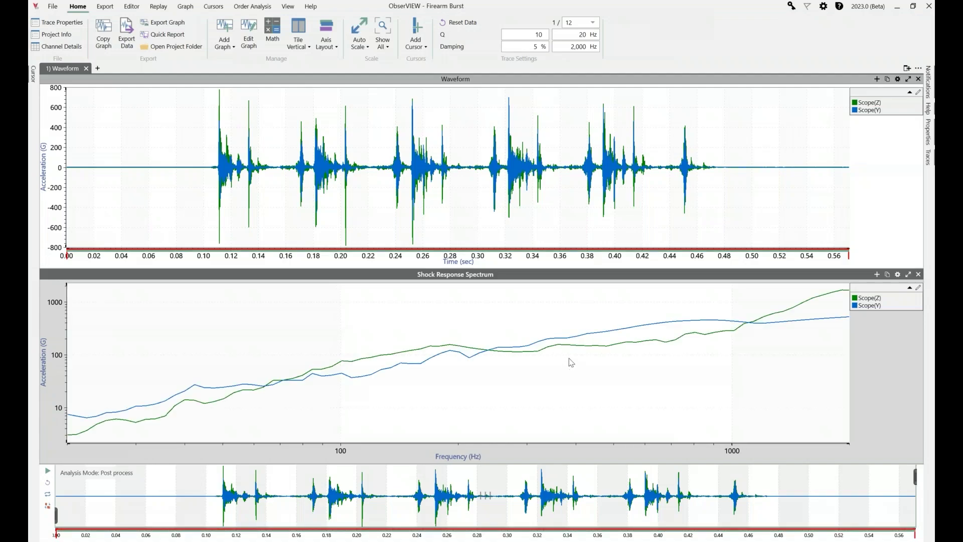
left_click(877, 79)
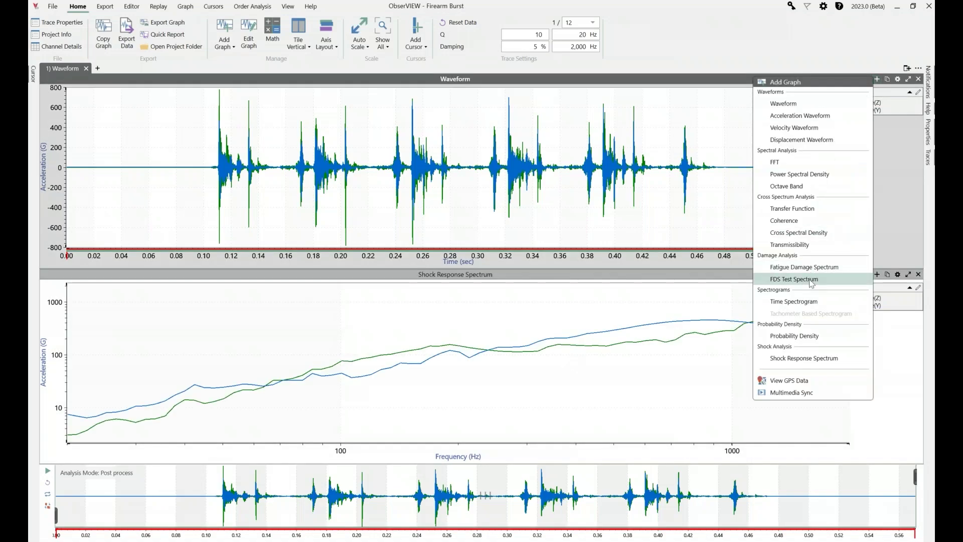
left_click(822, 174)
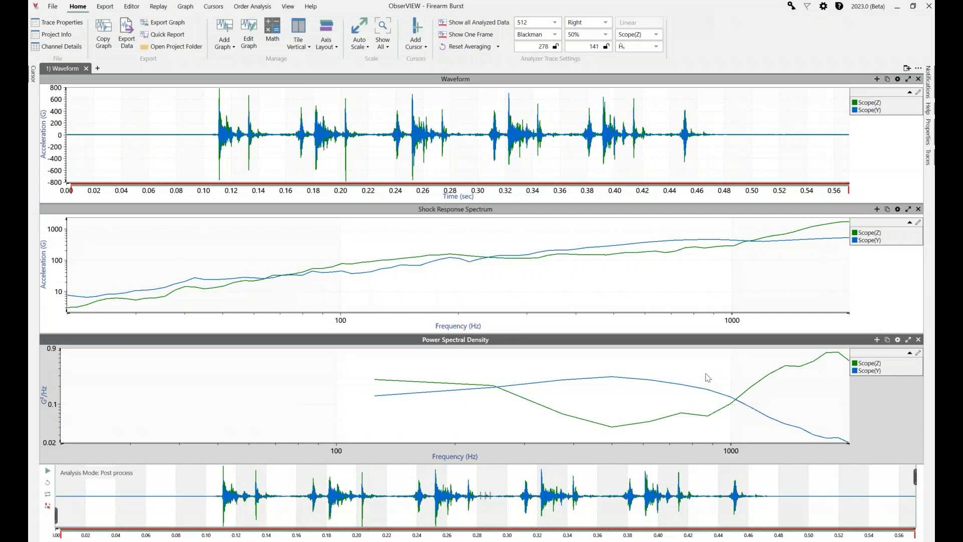
Step: Create a second tab group beside the waveform tab with a Transfer Function graph and a Cross Spectral Density graph
left_click(907, 67)
left_click(630, 325)
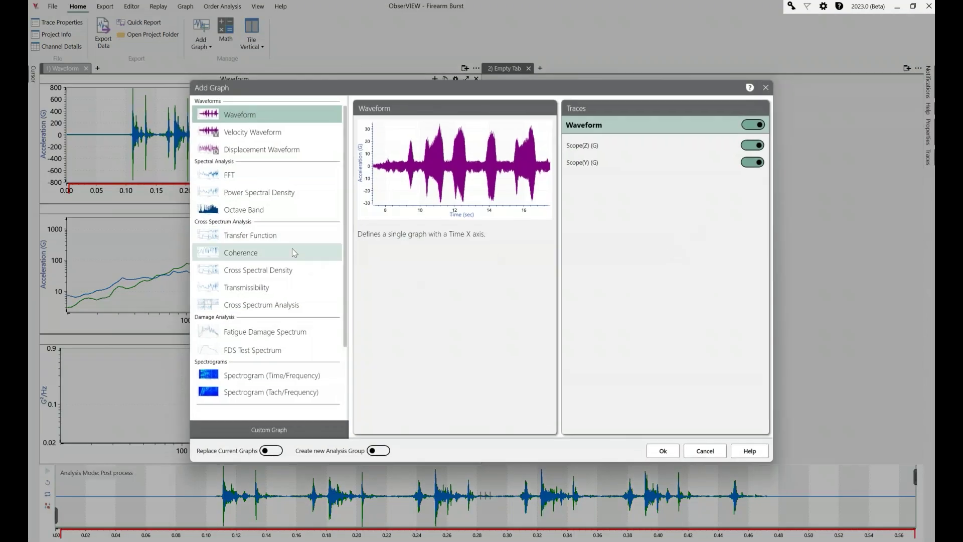
double_click(266, 239)
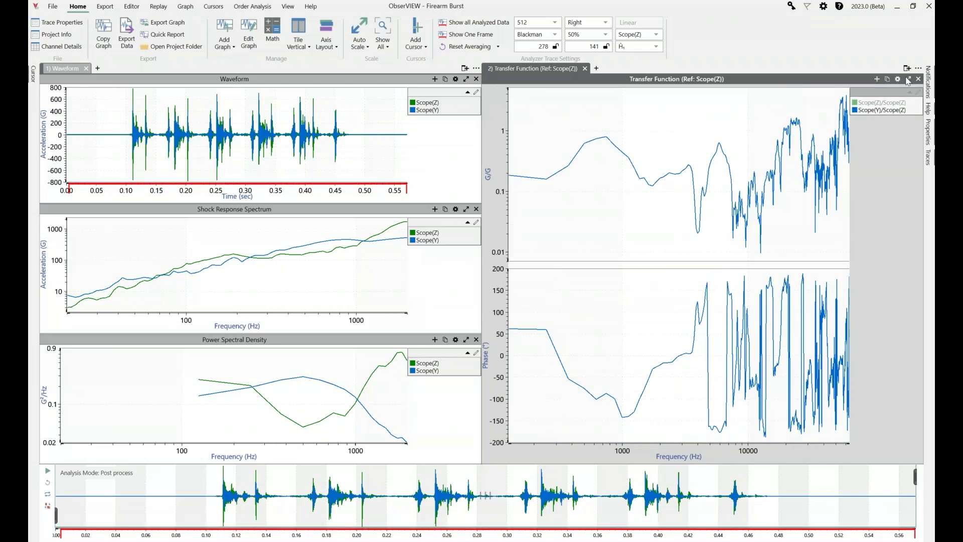
left_click(877, 79)
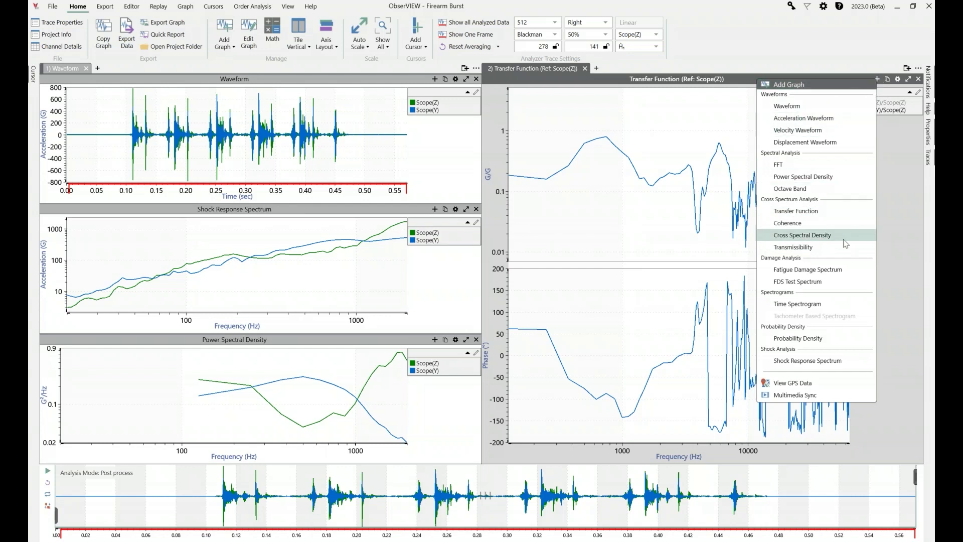
left_click(823, 236)
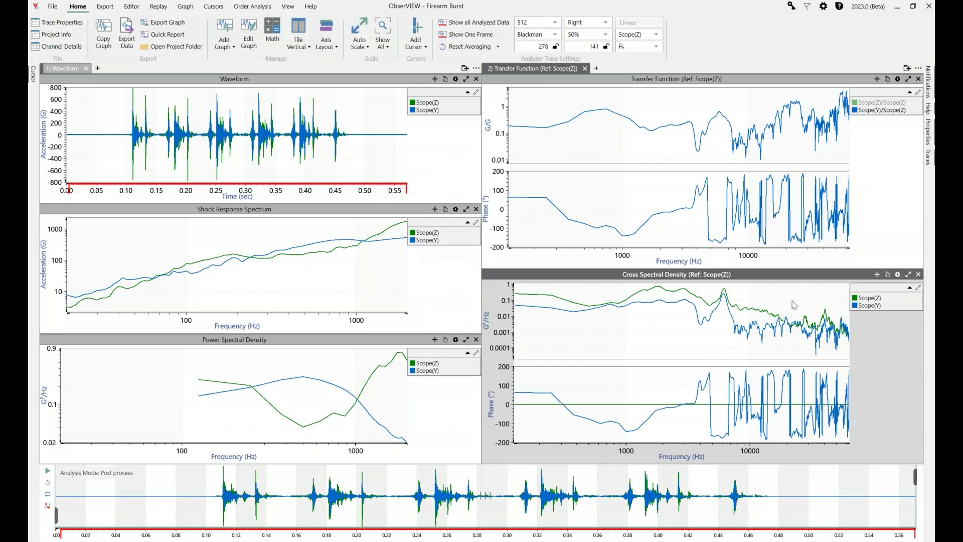
Step: Switch the Cross Spectral Density graph's type to Coherence
right_click(793, 301)
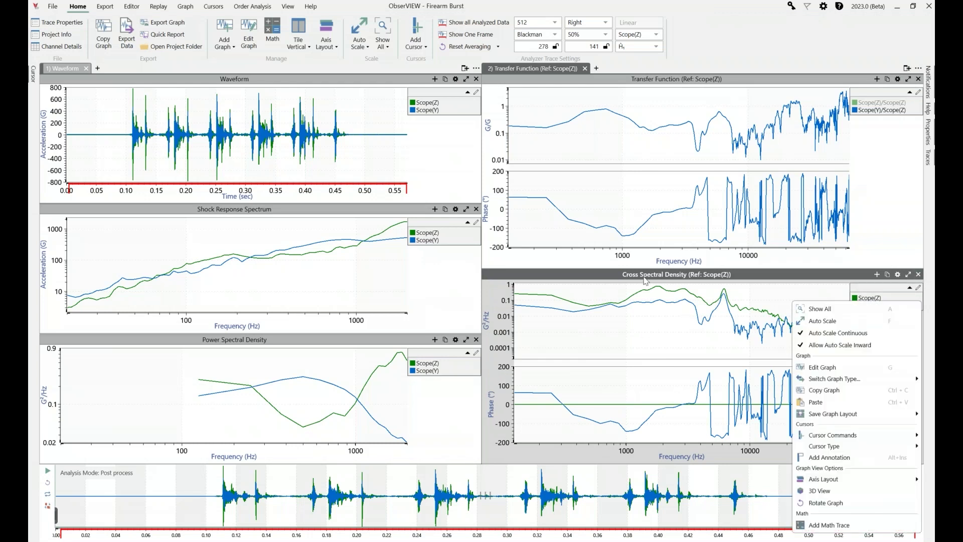
mouse_move(805, 379)
mouse_move(859, 418)
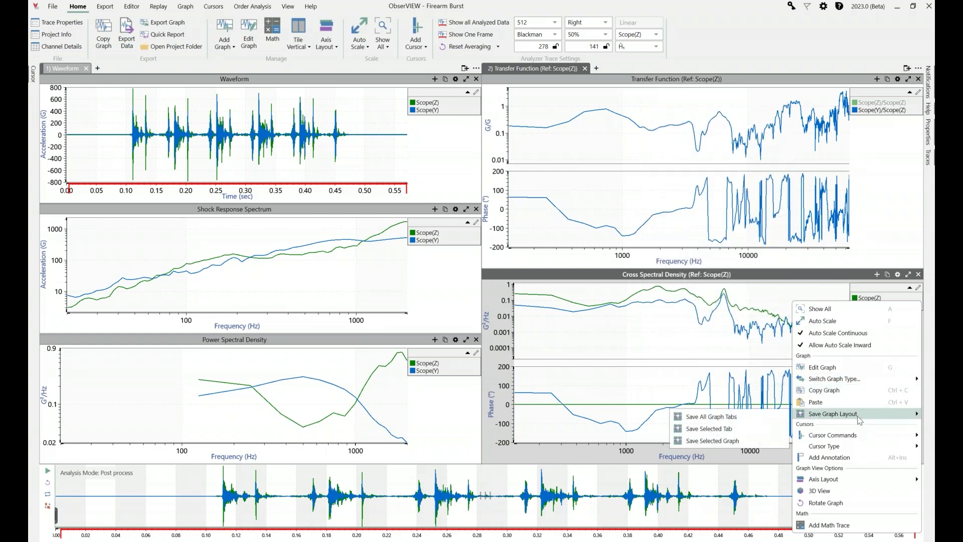
mouse_move(860, 381)
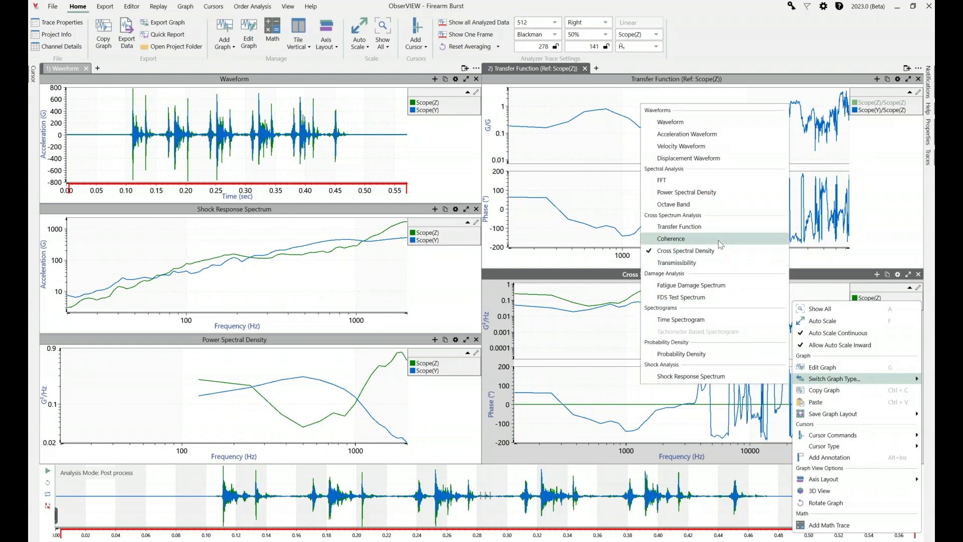
left_click(720, 239)
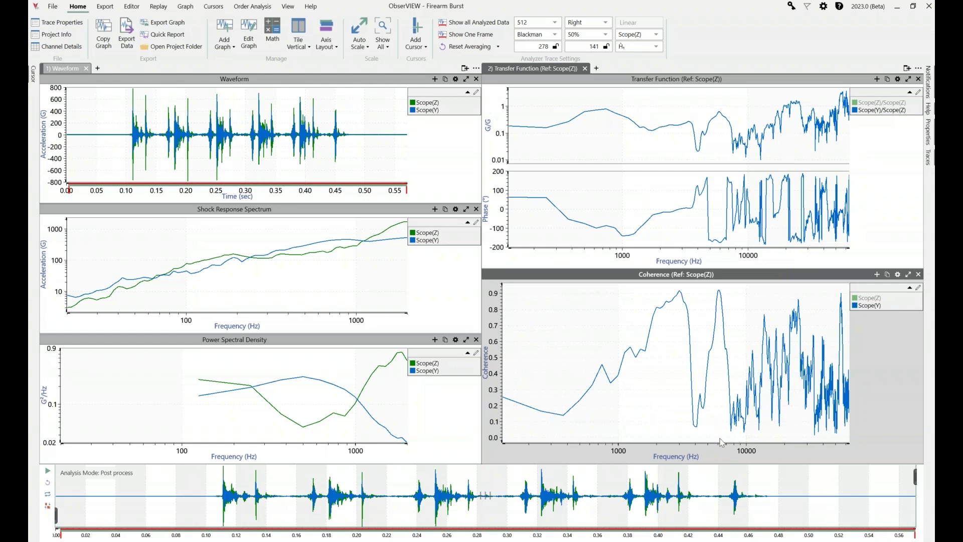
Step: Set the analysis lines of the Power Spectral Density graph to 65536 and rescale it to its full frequency range
left_click(296, 374)
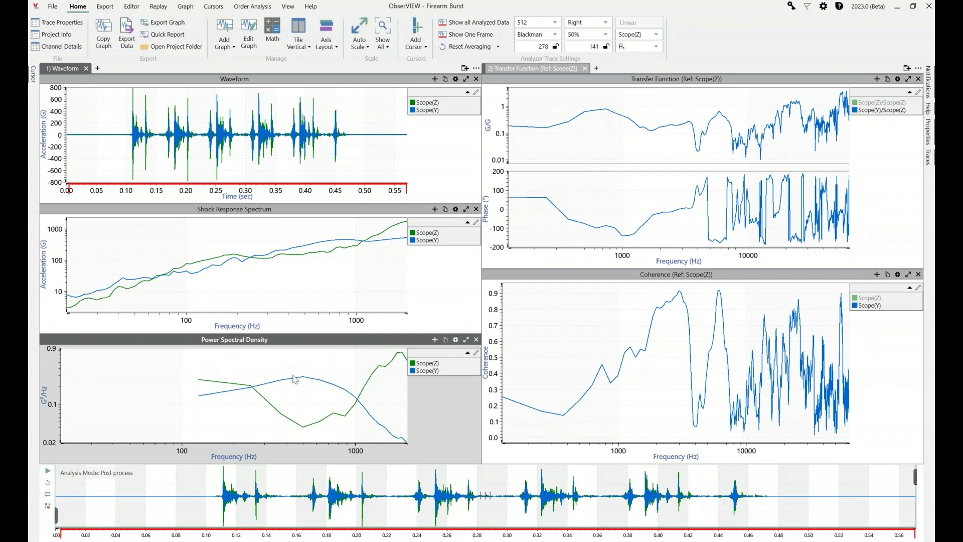
left_click(456, 339)
left_click(502, 405)
left_click(506, 339)
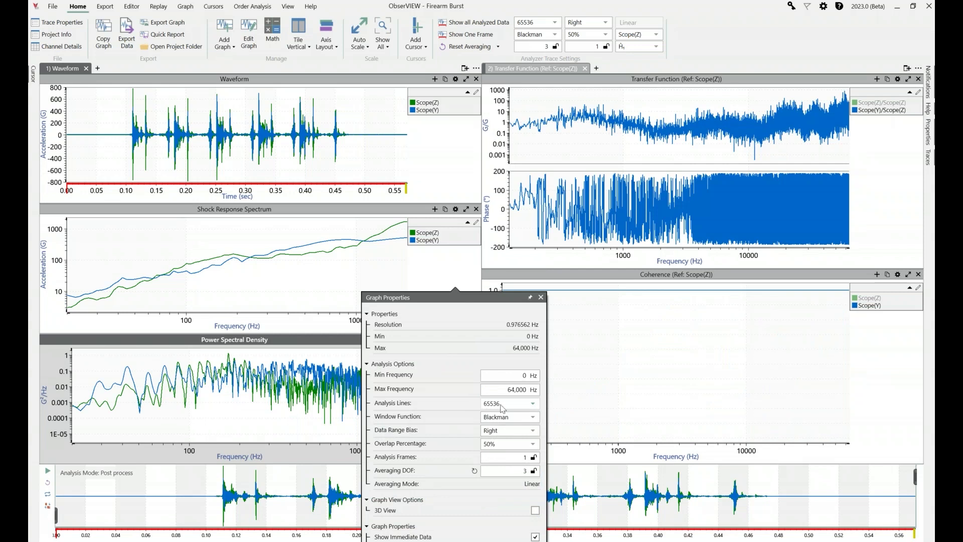
left_click(296, 422)
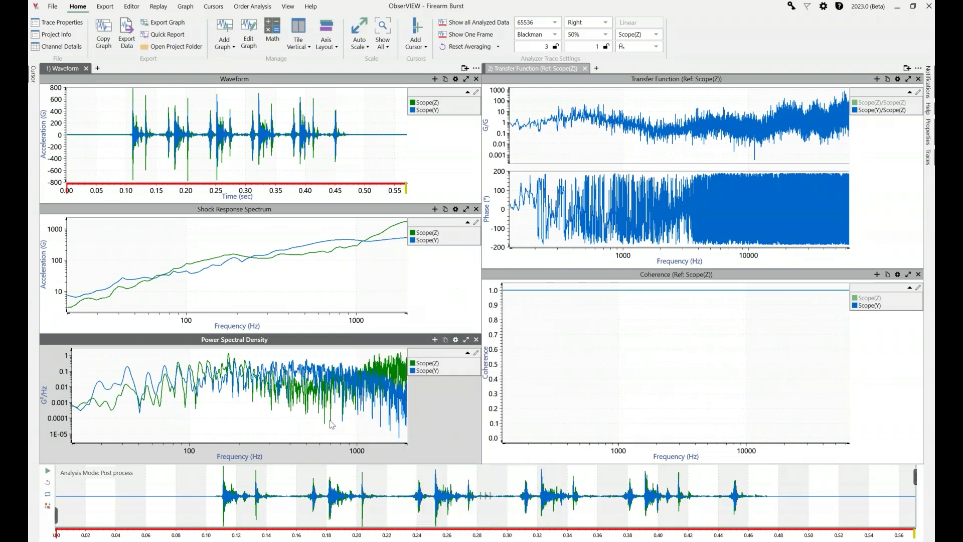
double_click(297, 417)
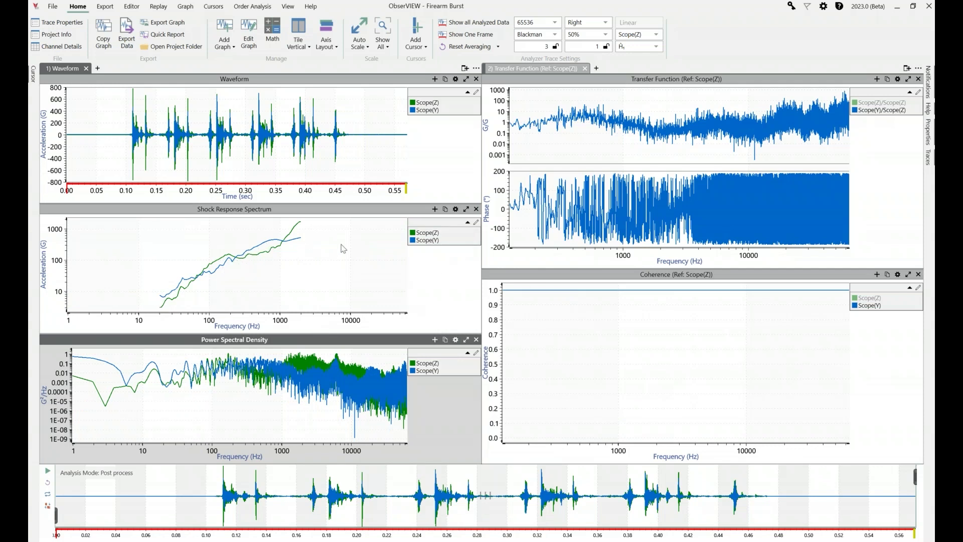
Step: Raise the maximum band of the Shock Response Spectrum graph to 10,000 Hz, and finally to 20,000 Hz
left_click(458, 210)
left_click(507, 331)
type("10000")
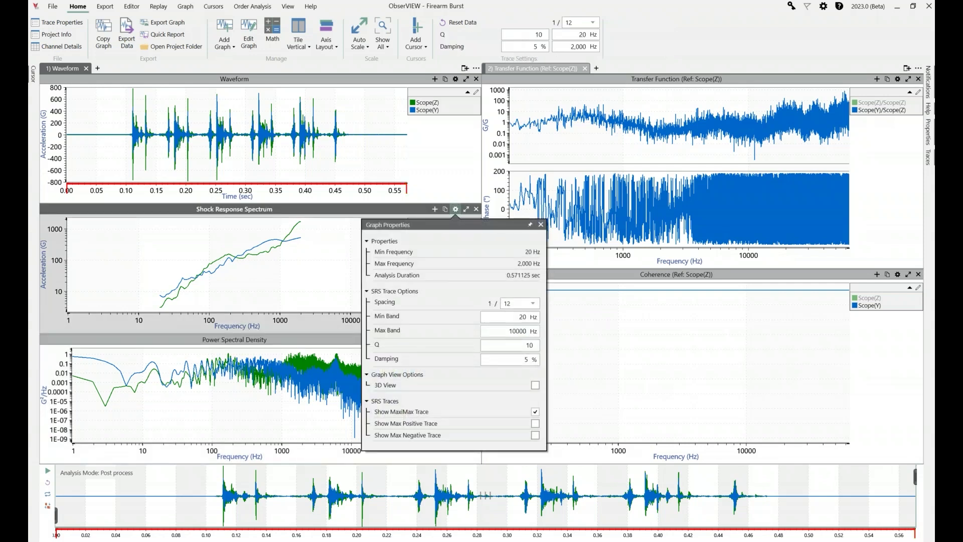
key("Return")
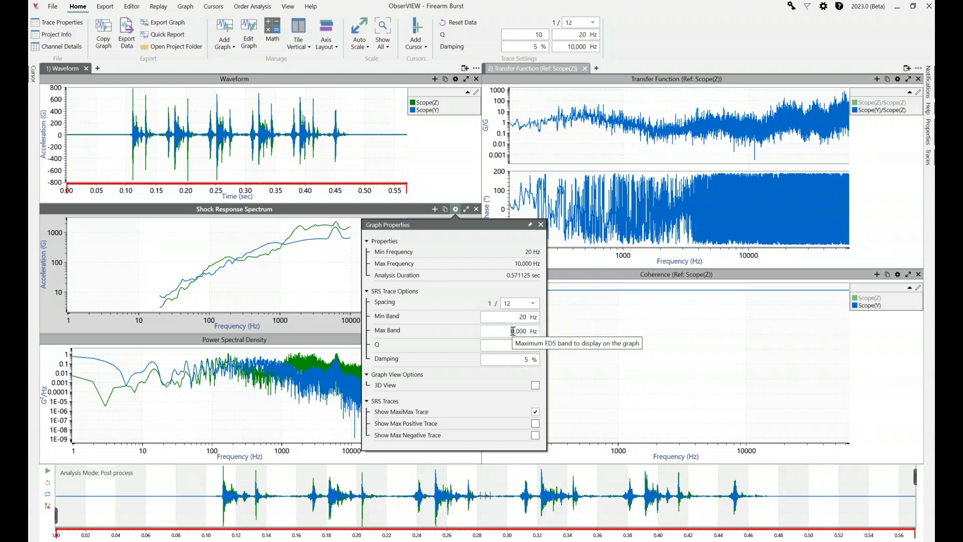
key("Return")
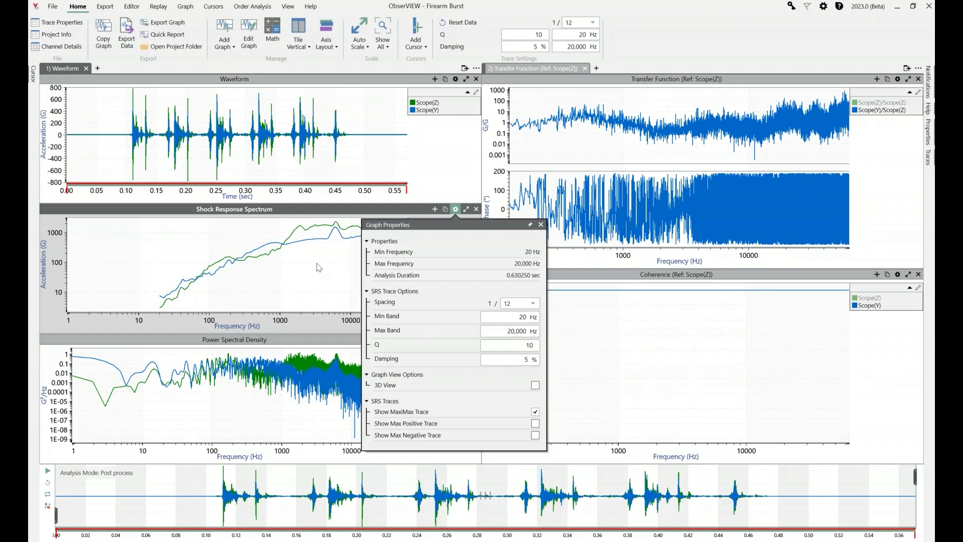
left_click(455, 209)
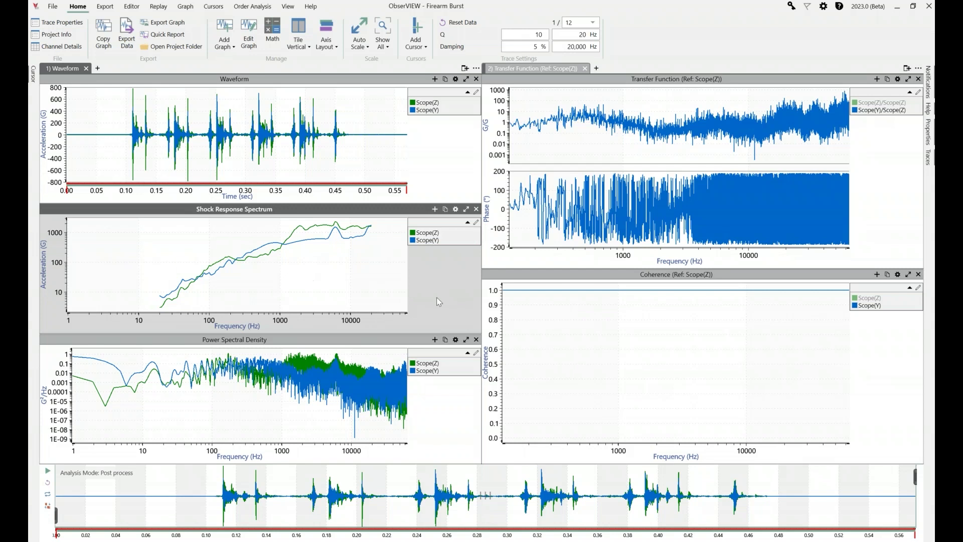
Step: Reduce the Coherence graph's analysis lines to 4096, and finally settle on 8192
left_click(600, 379)
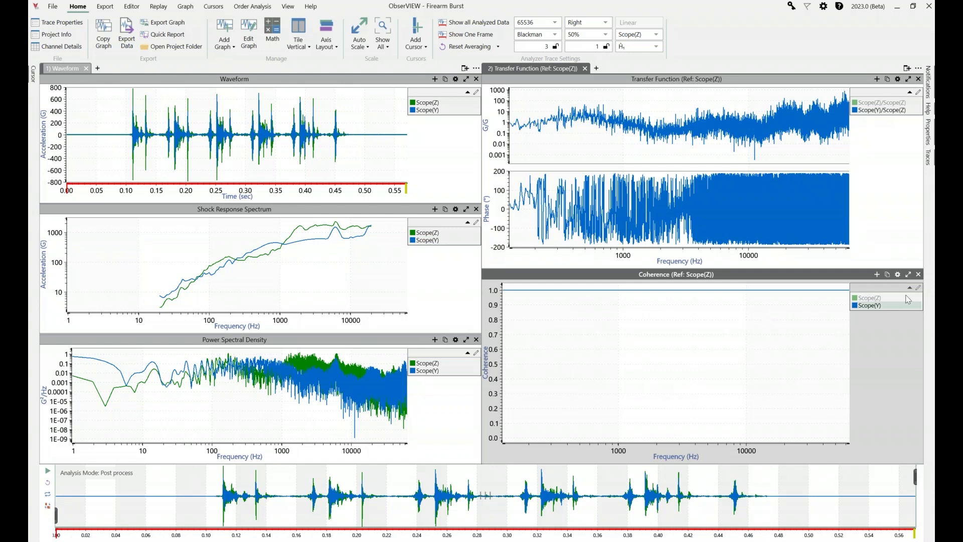
left_click(898, 274)
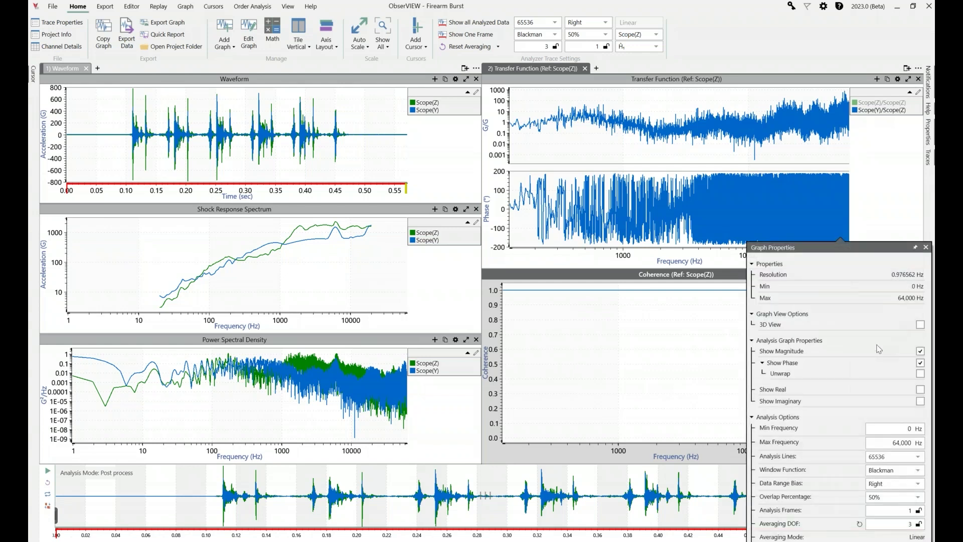
left_click(896, 456)
left_click(896, 334)
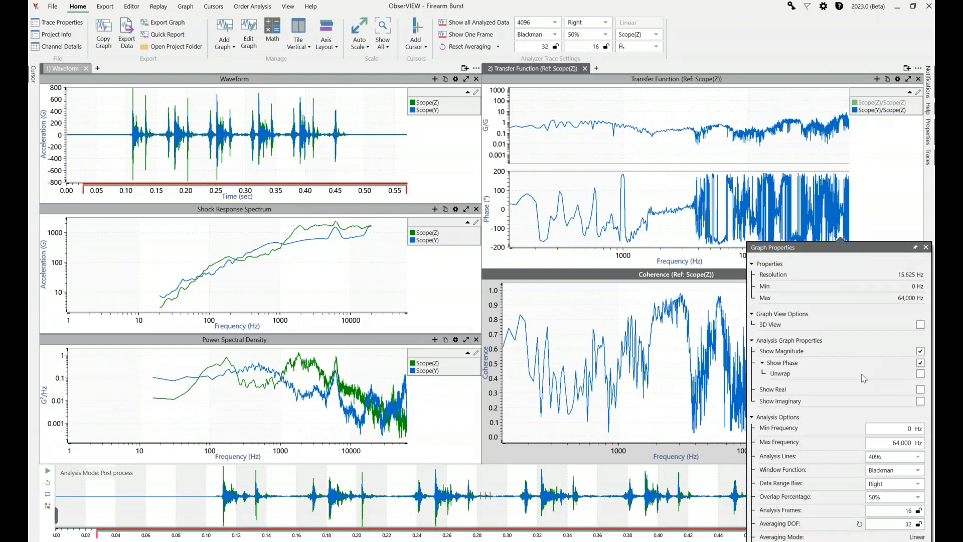
left_click(886, 457)
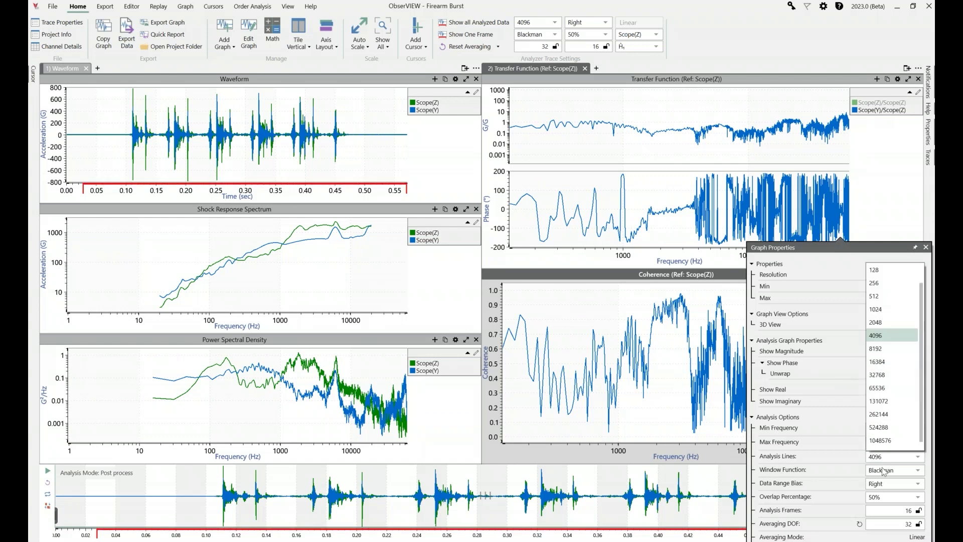
left_click(892, 348)
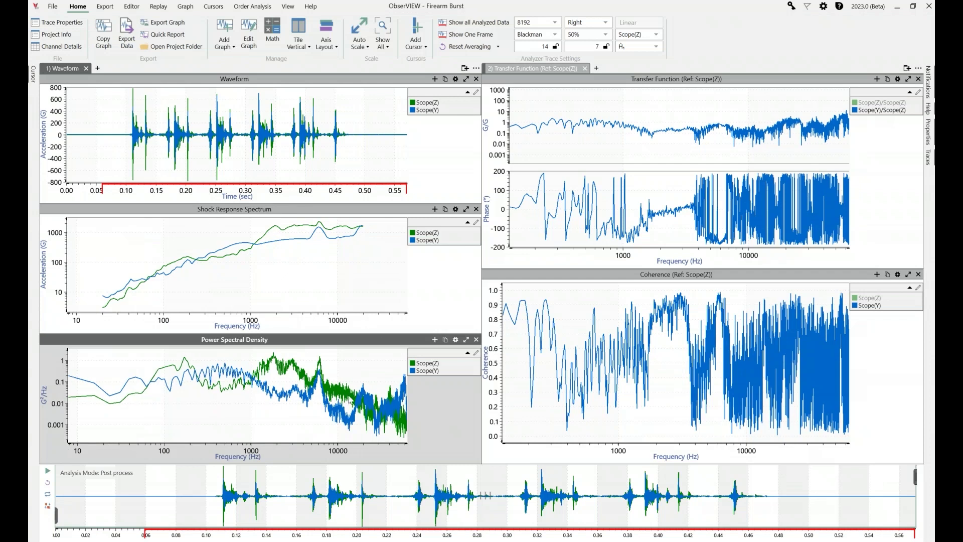
Step: Save all graph tabs as a custom layout titled "SRS Analysis"
left_click(435, 278)
left_click(366, 114)
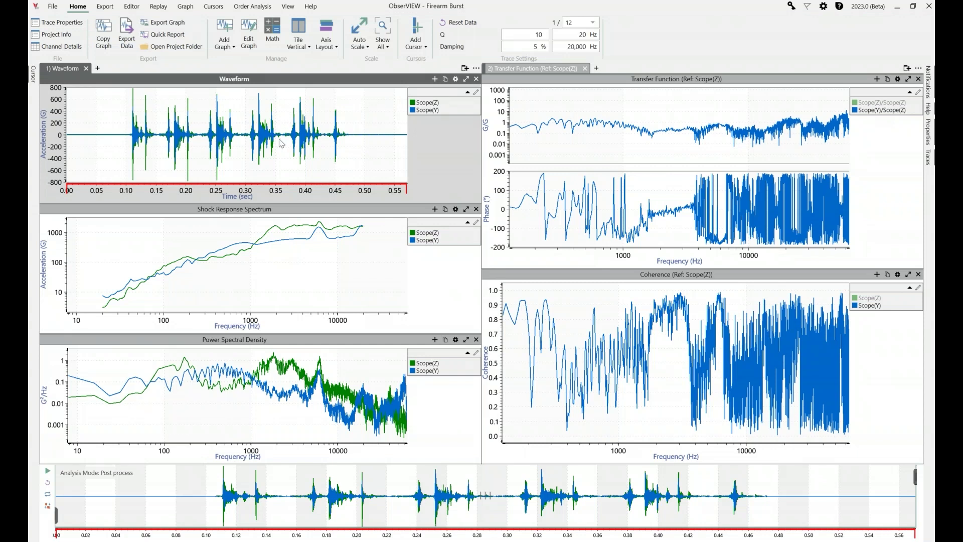
left_click(187, 8)
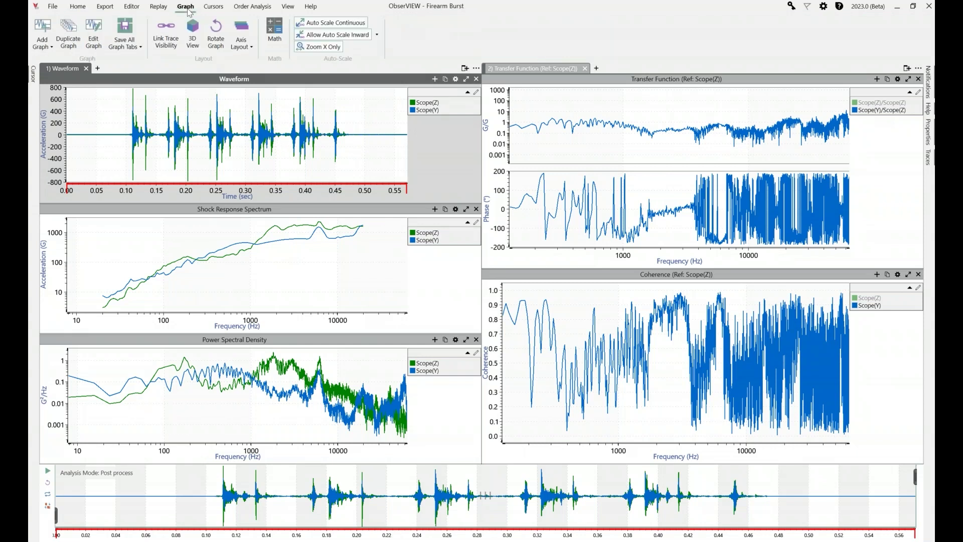
left_click(133, 49)
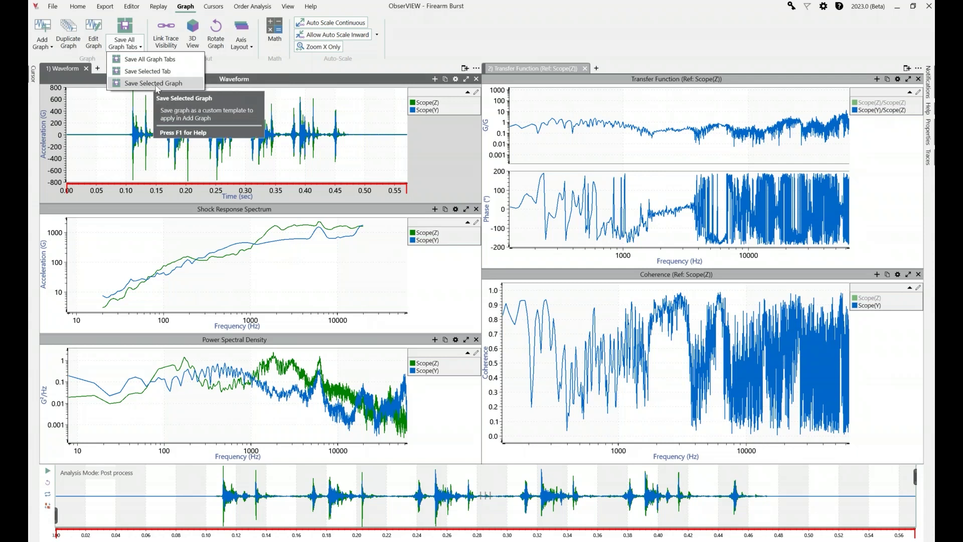
left_click(194, 64)
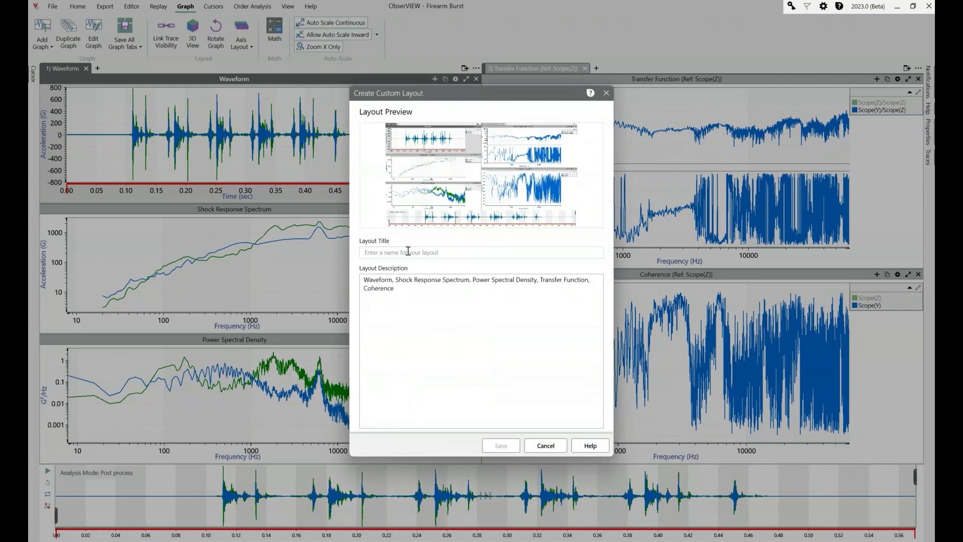
type("S")
left_click(500, 445)
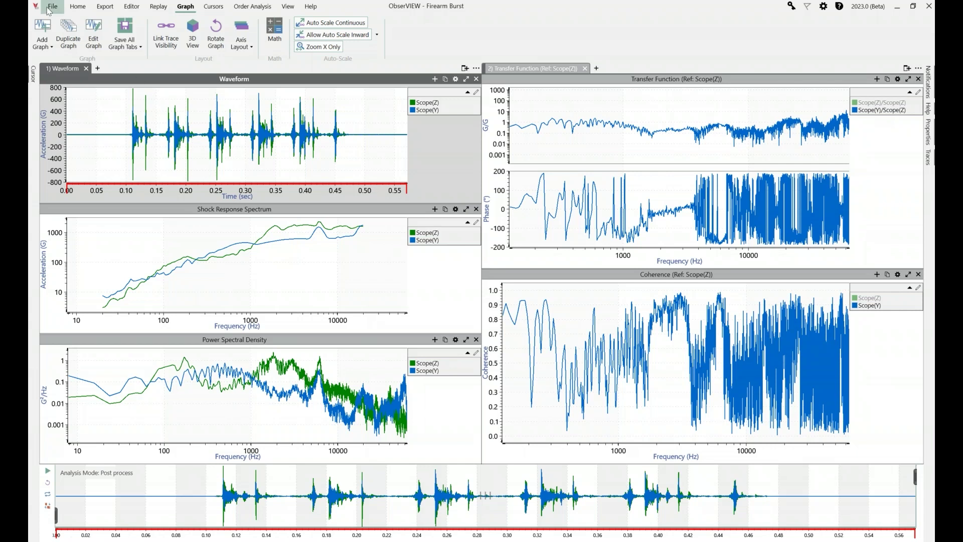
Step: Close the current project and reopen the recent Firearm Burst recording as a single waveform graph
left_click(52, 6)
left_click(115, 203)
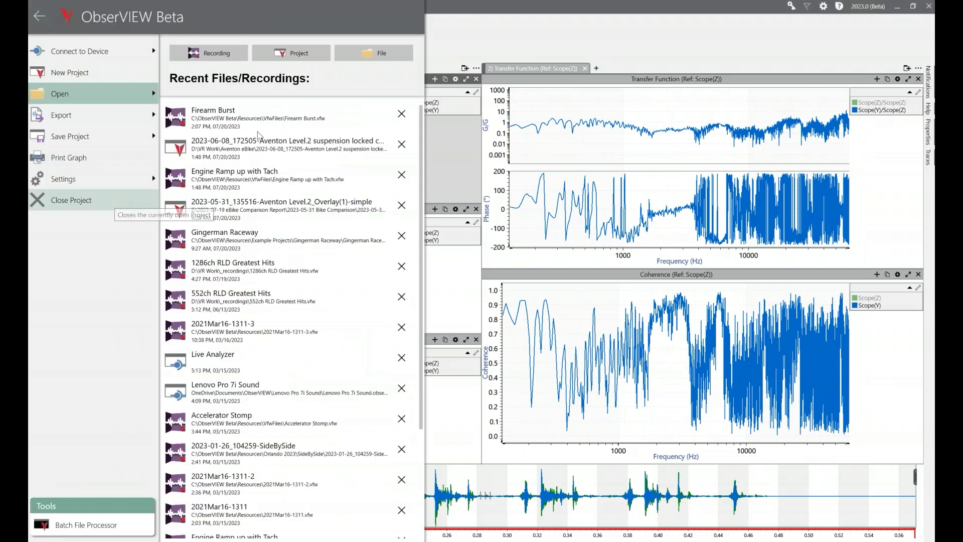
right_click(272, 123)
left_click(366, 184)
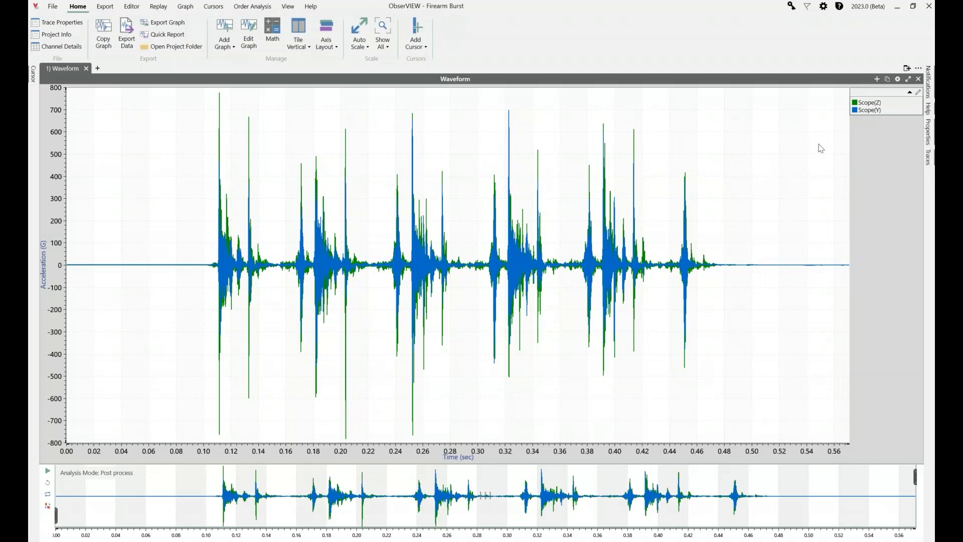
Step: Replace the current graphs with the saved SRS Analysis user template
left_click(225, 29)
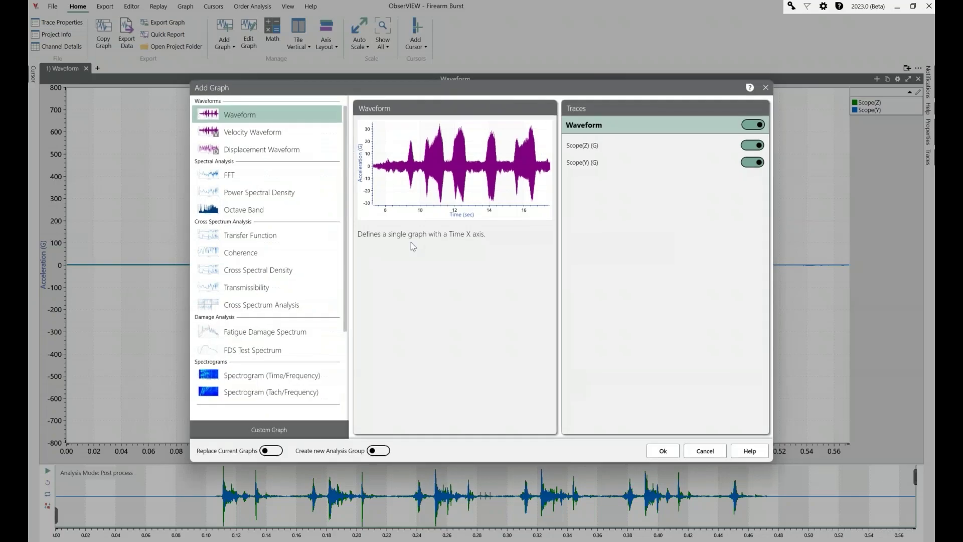
left_click(271, 451)
scroll(290, 216, "down", 3)
scroll(292, 222, "down", 1)
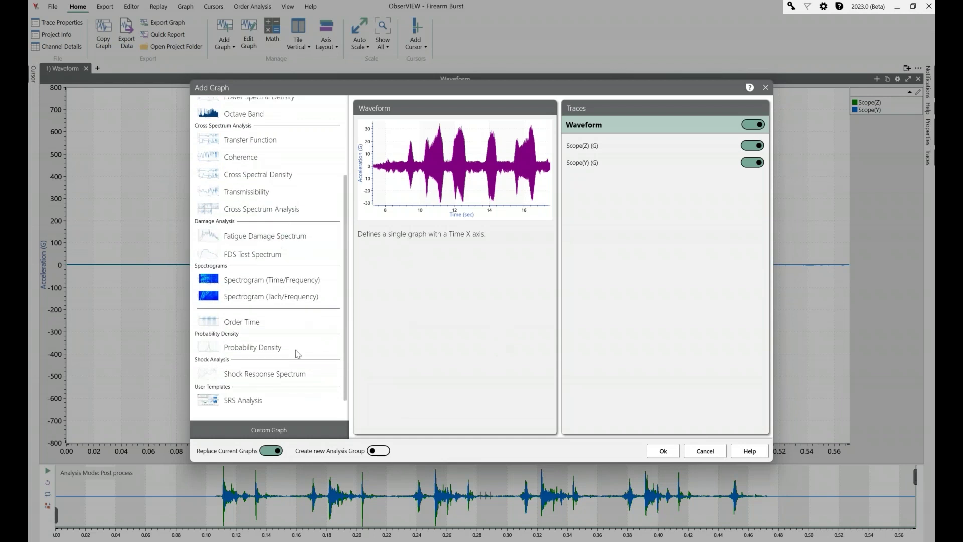
left_click(280, 399)
left_click(663, 450)
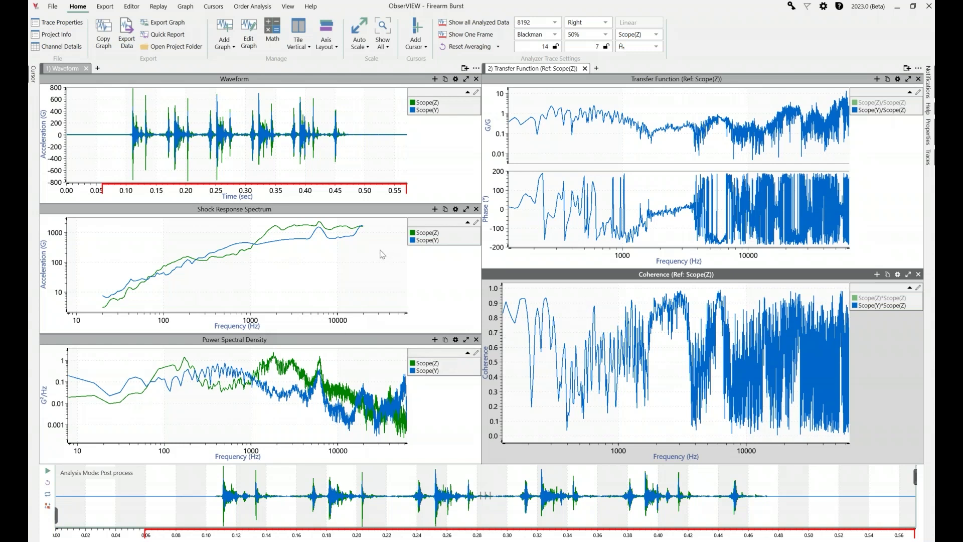
Step: Open the recent eBike project "2023-06-08_172505-Aventon Level.2 suspension locked commute"
left_click(162, 232)
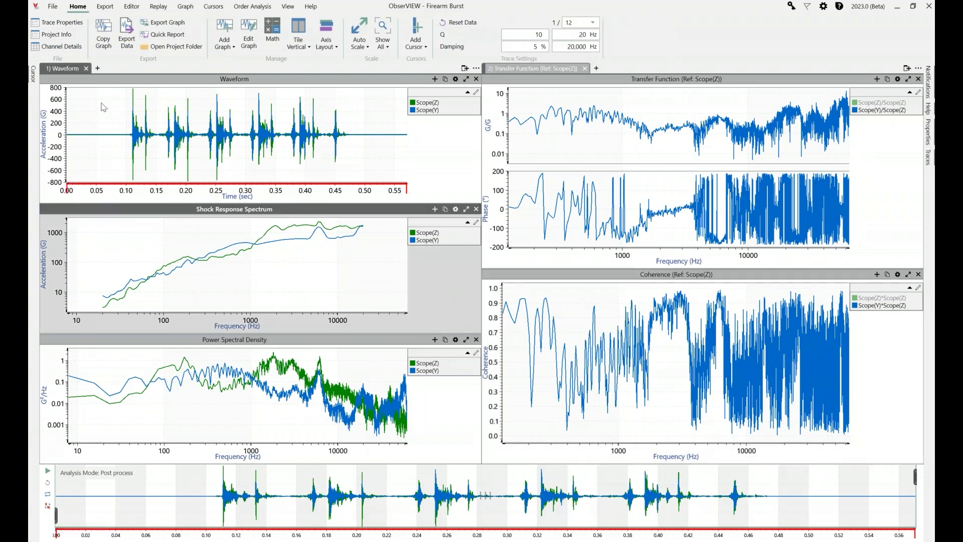
left_click(52, 6)
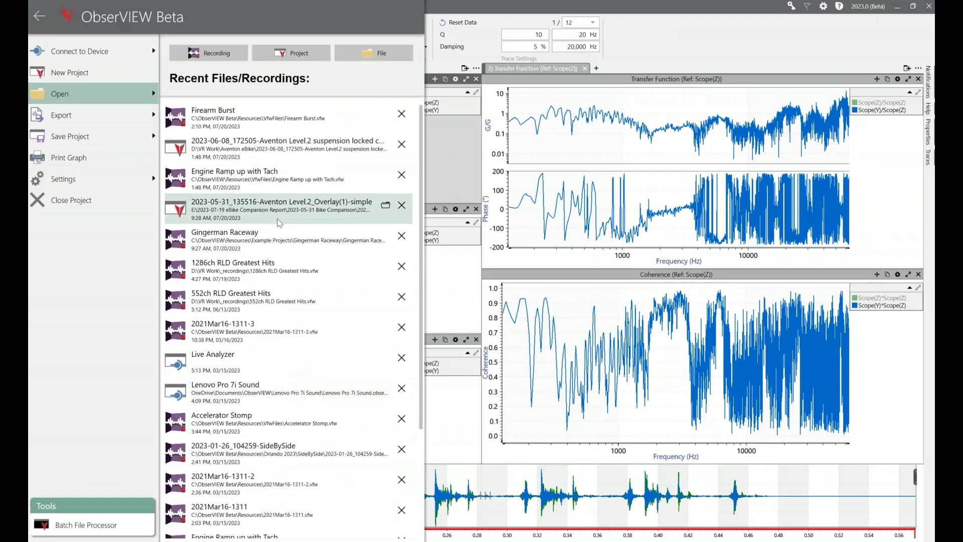
left_click(308, 146)
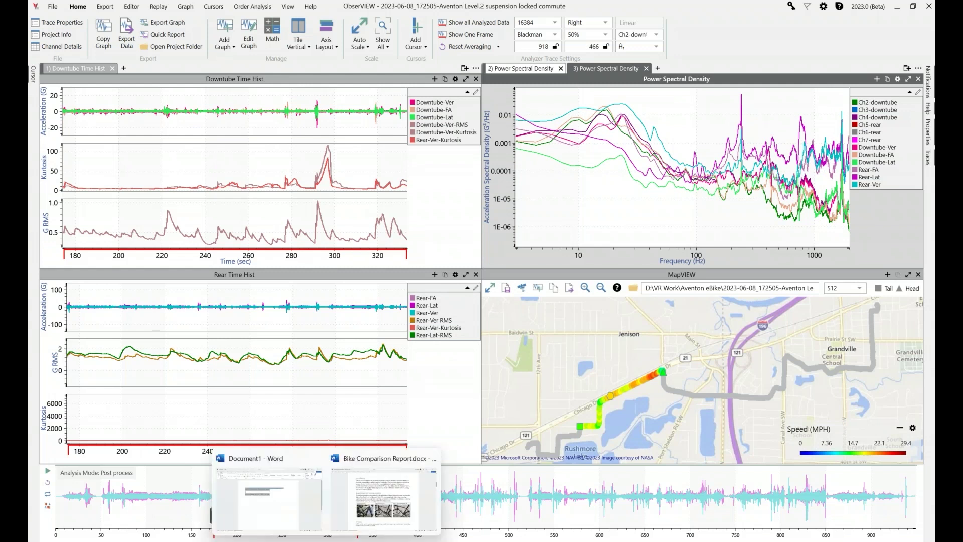
Step: Switch to the Bike Comparison Report in Word and examine the photos of the three instrumented bicycles up close
left_click(413, 507)
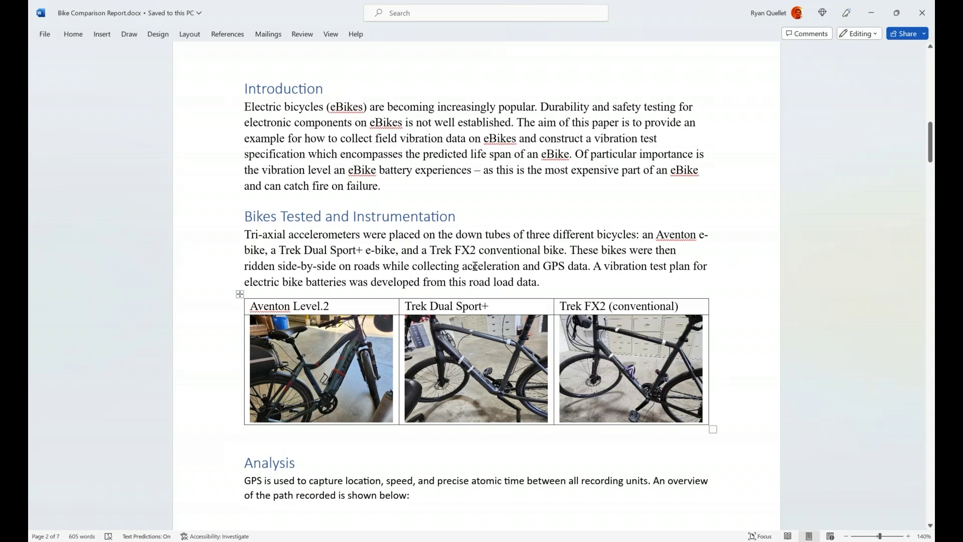
scroll(504, 276, "down", 3)
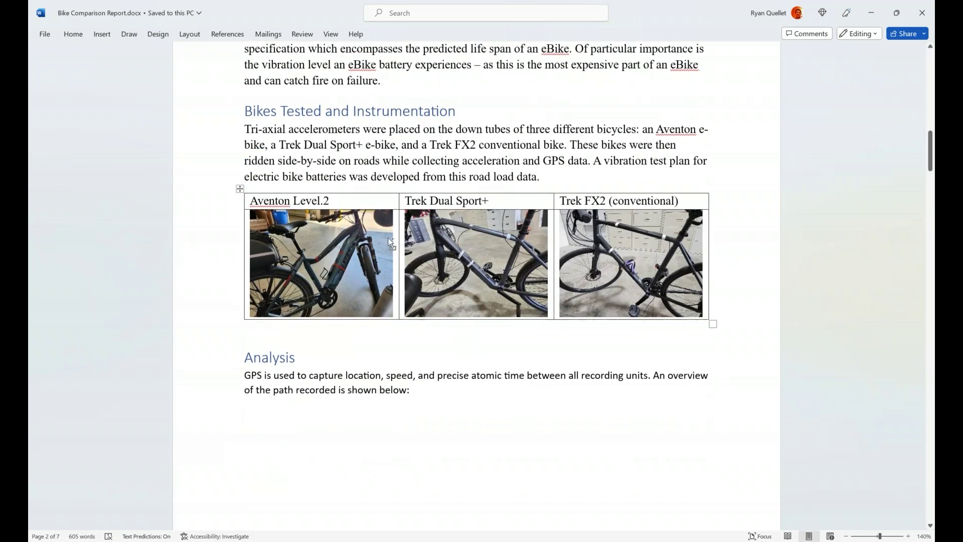
scroll(384, 244, "up", 10, "ctrl")
scroll(467, 271, "up", 4, "ctrl")
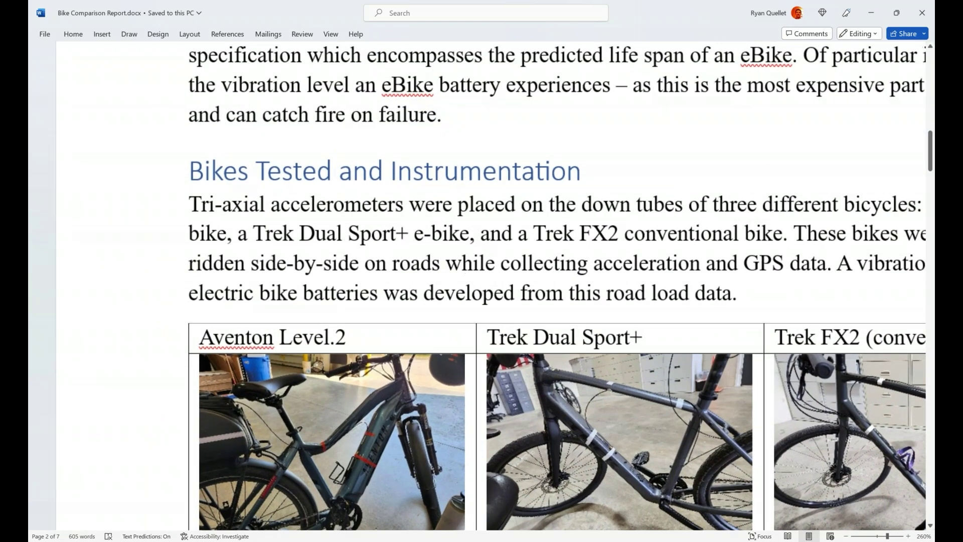
scroll(472, 268, "down", 3)
scroll(479, 266, "up", 5, "ctrl")
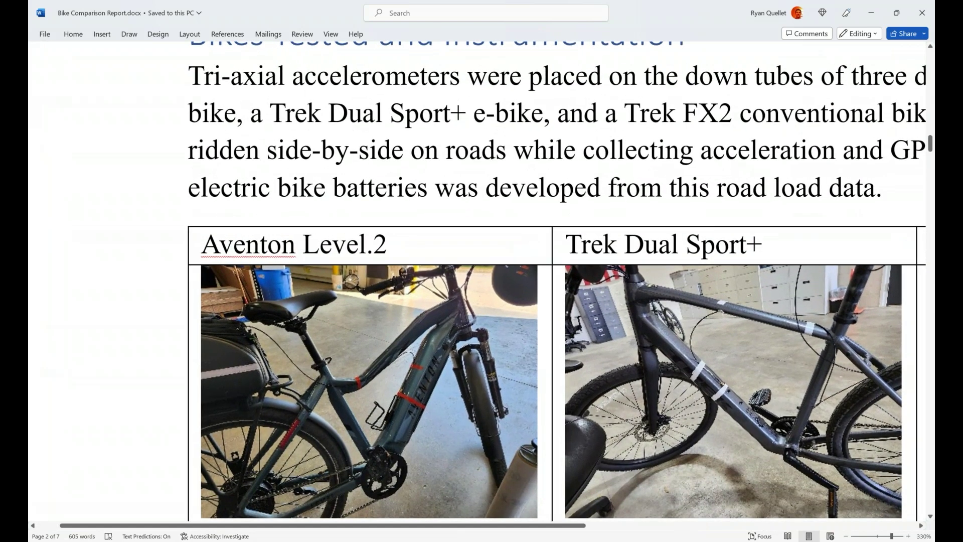
scroll(570, 215, "down", 3)
scroll(564, 273, "up", 2)
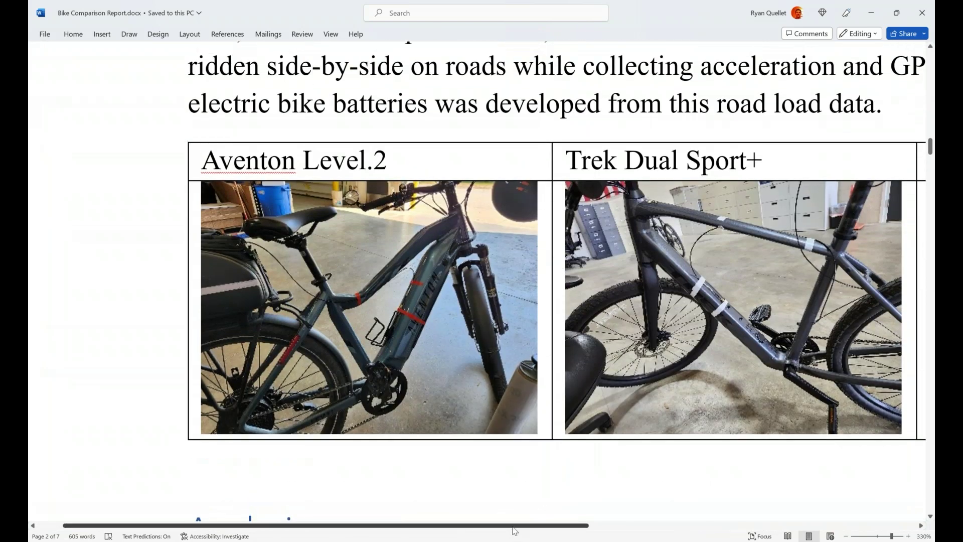
left_click_drag(508, 530, 570, 527)
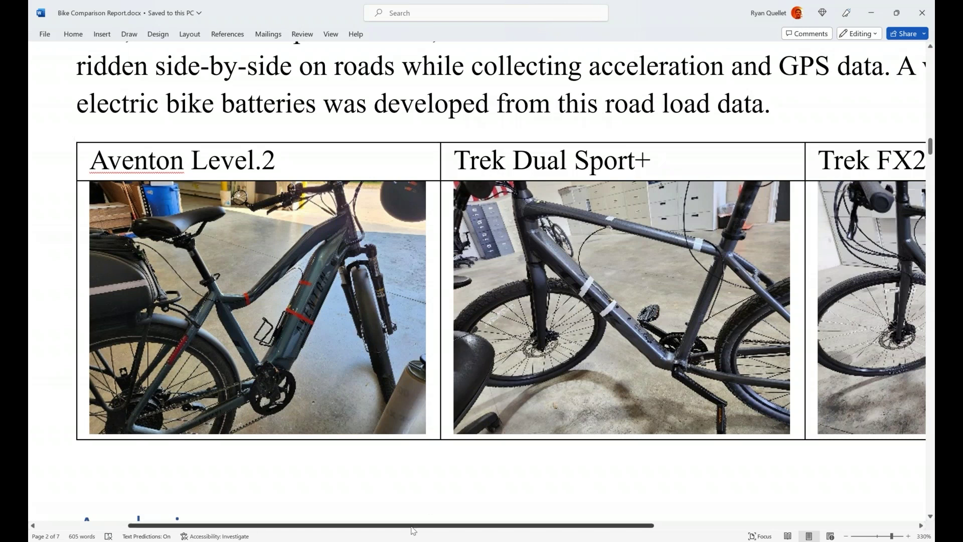
left_click_drag(421, 525, 504, 529)
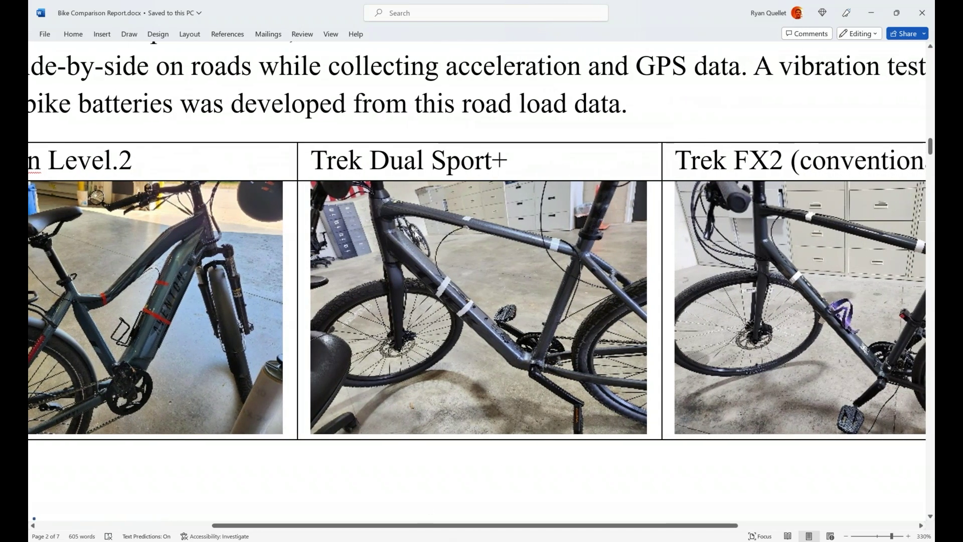
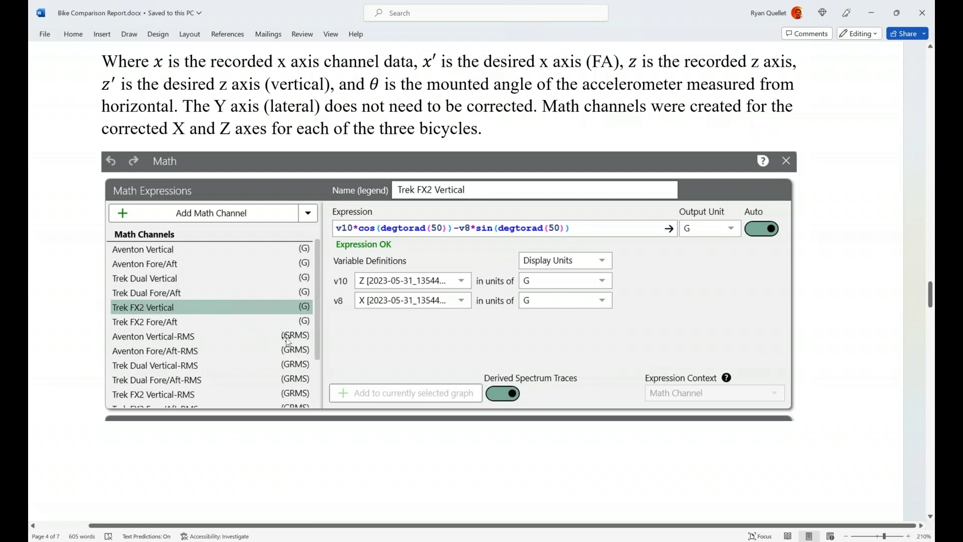
Step: Review the report's section on math channels for the corrected axes, and return to ObserVIEW
scroll(574, 315, "down", 1)
scroll(572, 319, "down", 2)
scroll(567, 322, "up", 2)
left_click(872, 24)
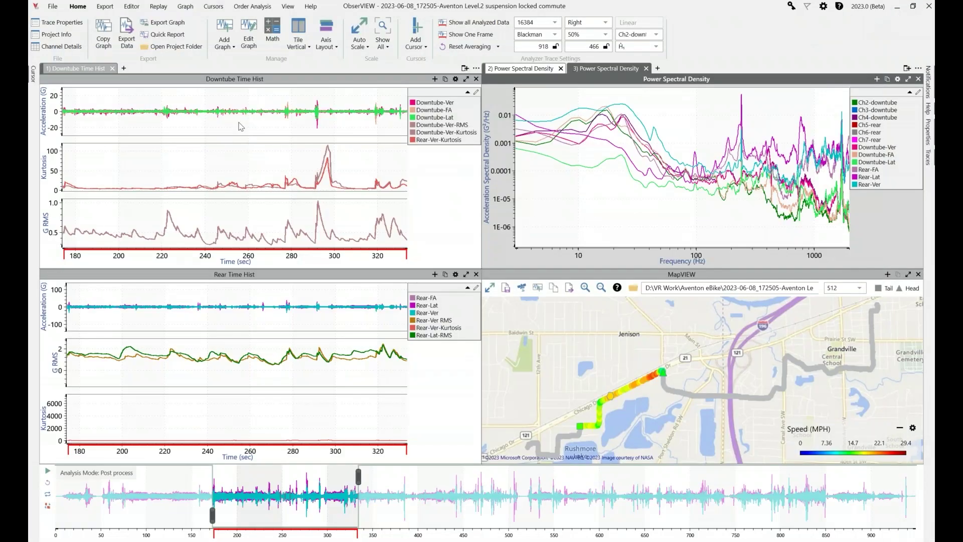
Step: Maximize the Downtube Time Hist graph and highlight its Downtube-Ver trace
left_click(241, 127)
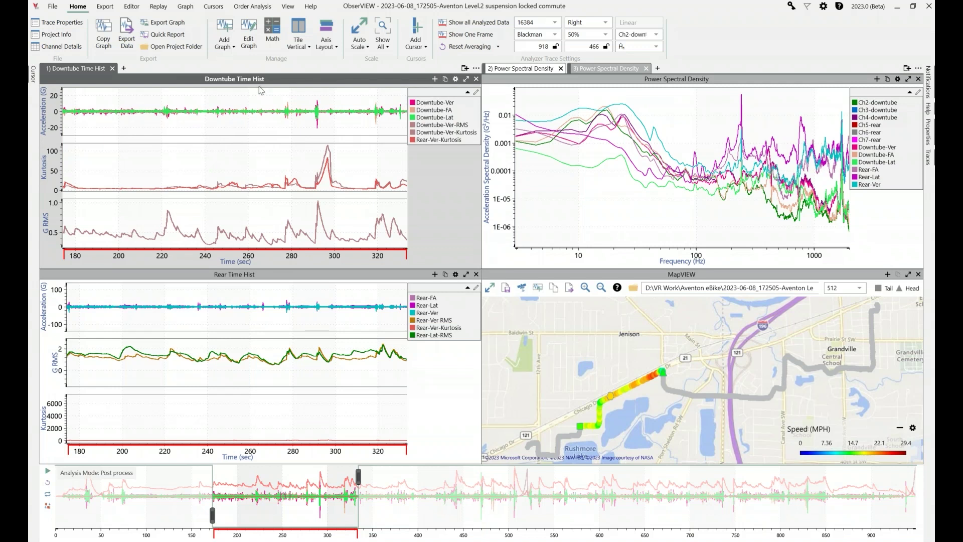
double_click(283, 80)
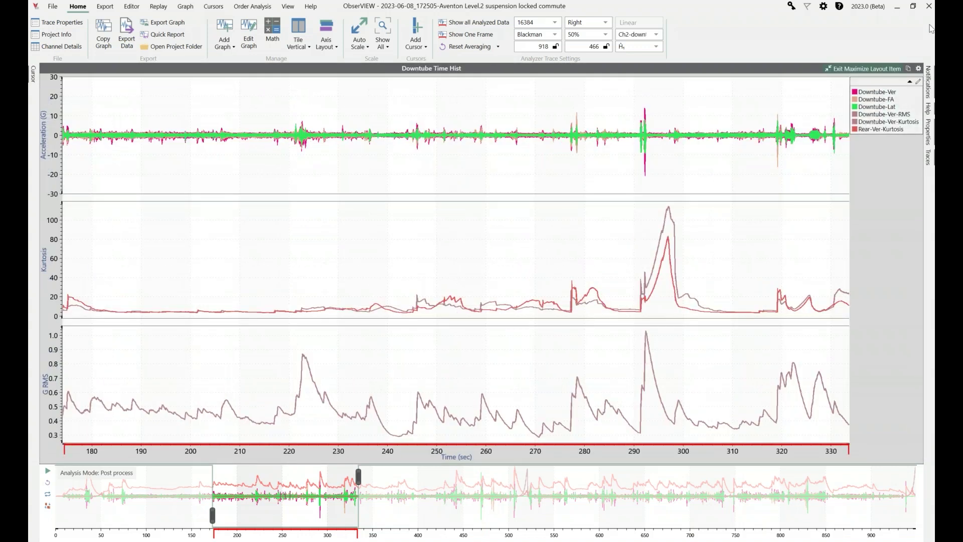
left_click(882, 92)
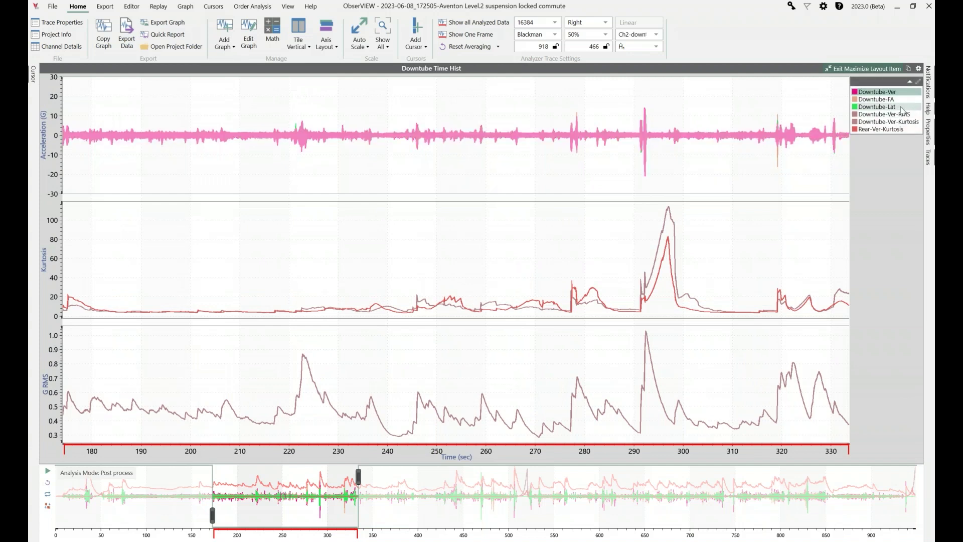
left_click(900, 107, "shift")
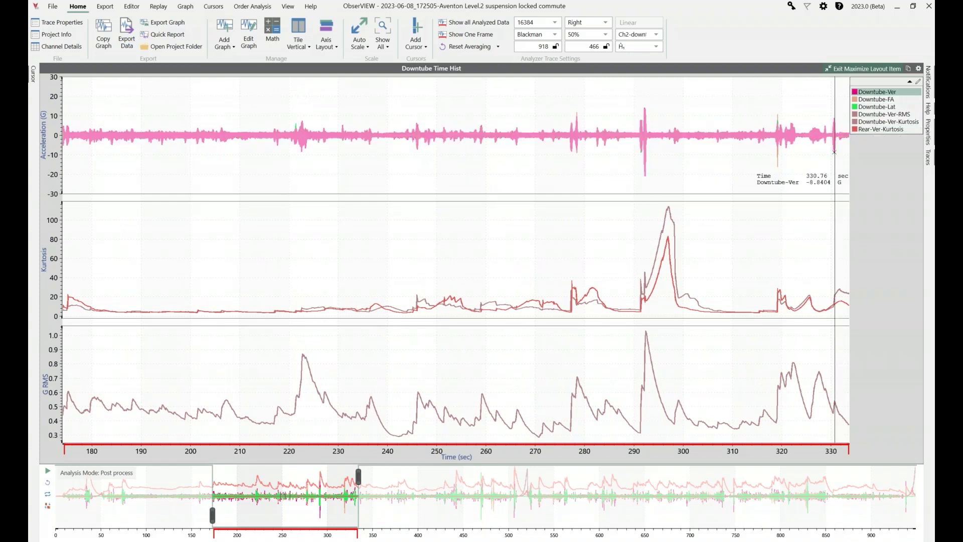
Step: Remove the RMS and kurtosis traces from the Downtube Time Hist graph and start a new math trace on it
right_click(900, 108)
left_click(760, 134)
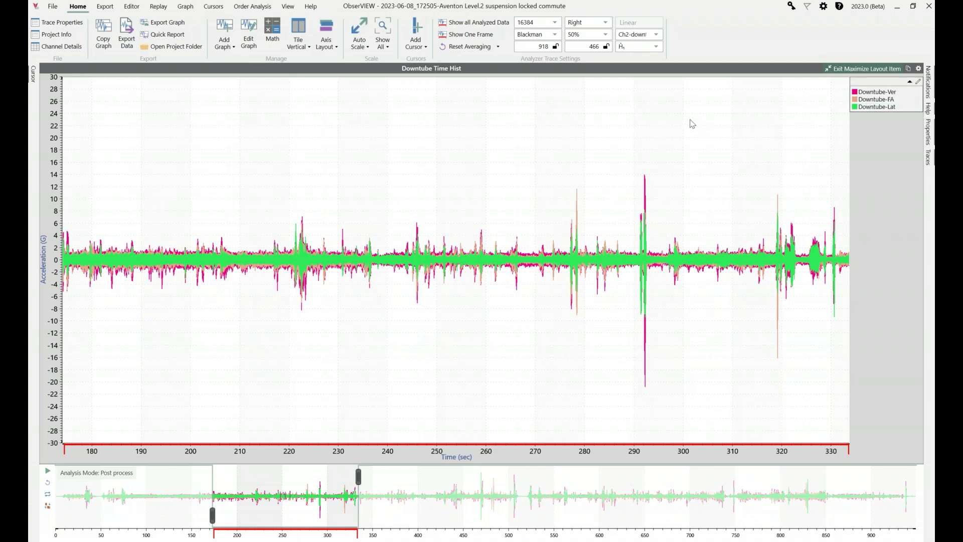
right_click(368, 107)
left_click(394, 340)
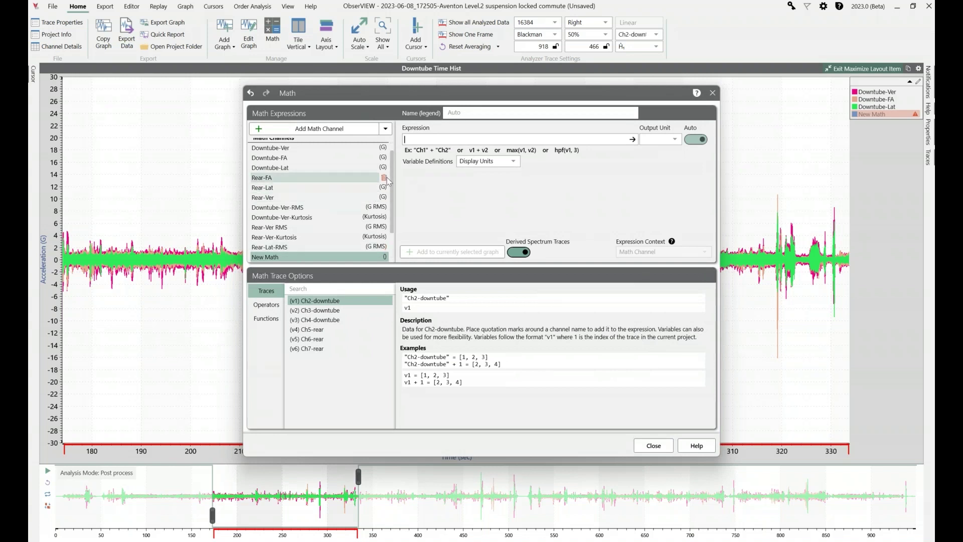
Step: Change the Downtube-Ver math expression to v3*cos(degtorad(60))-v1*sin(degtorad(60)) and recompile it
scroll(395, 206, "down", 3)
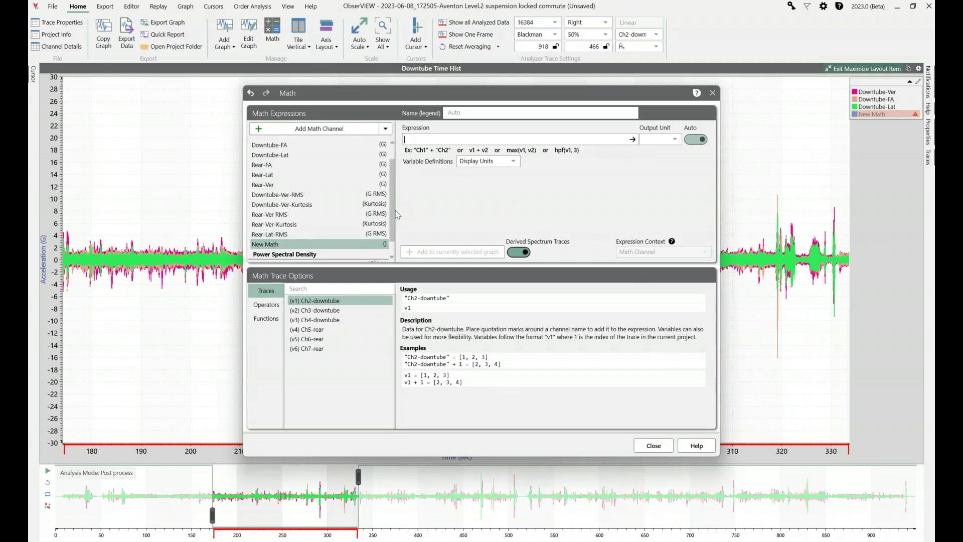
scroll(393, 232, "up", 3)
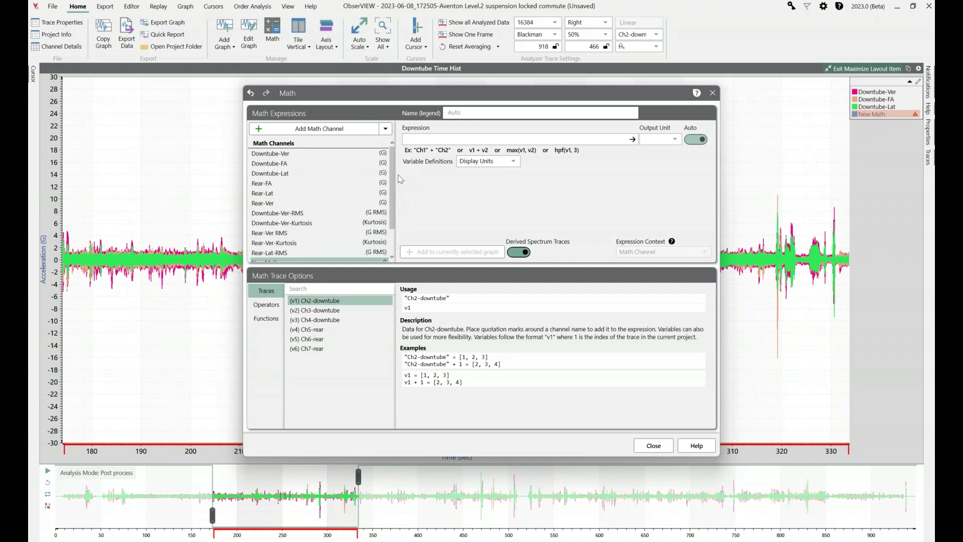
left_click(331, 153)
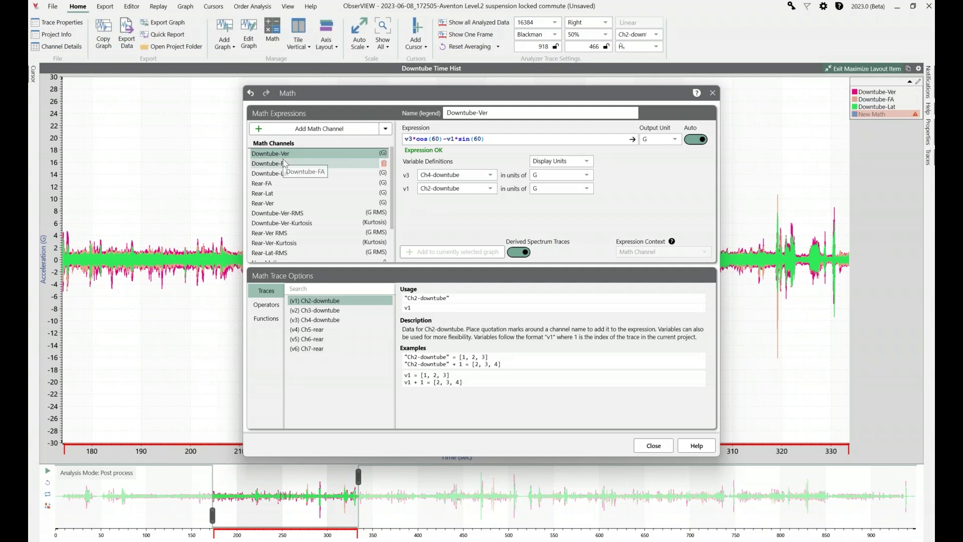
double_click(415, 139)
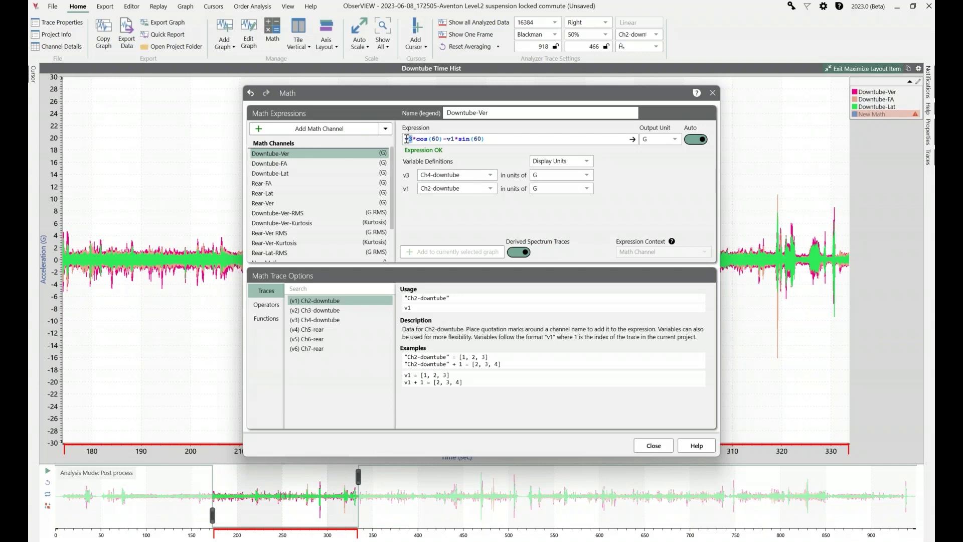
left_click(434, 140)
type("deg")
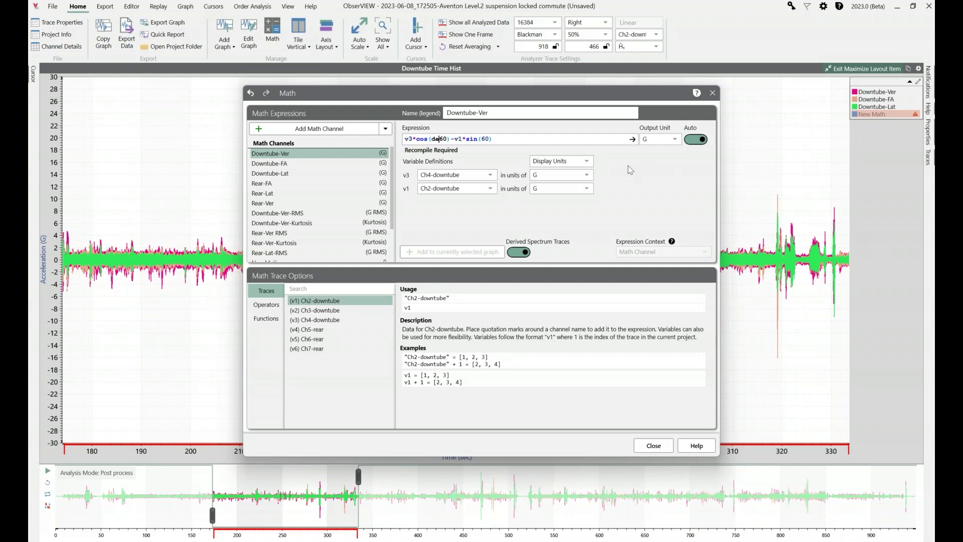
type("torad(60))-v1*sin(degtorad(")
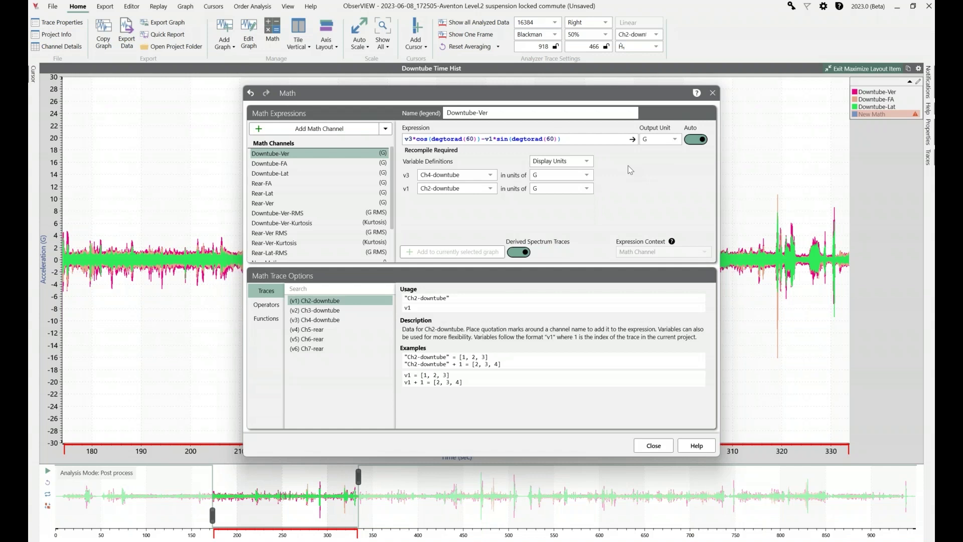
left_click(632, 139)
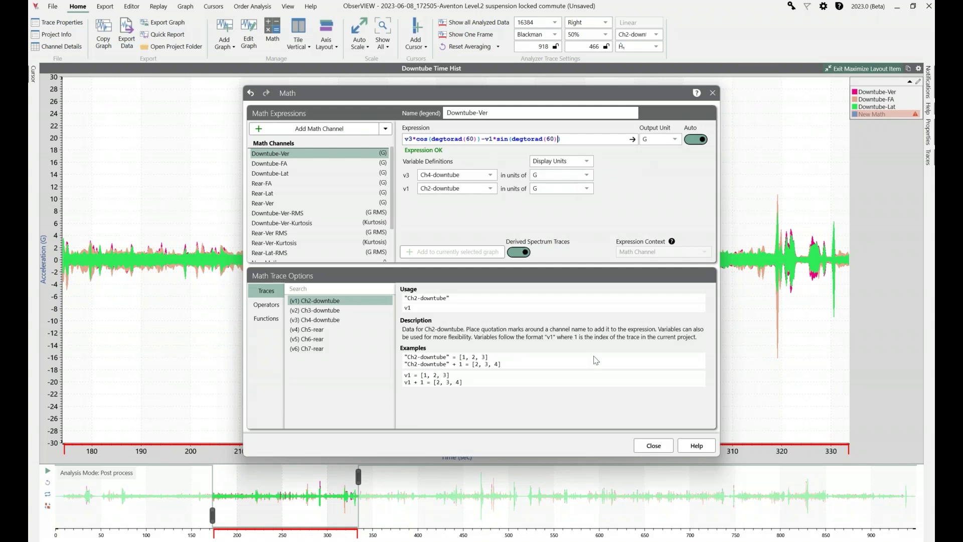
Step: Change the Downtube-FA math expression to v3*sin(degtorad(60))+v1*cos(degtorad(60)) and recompile it
left_click(346, 163)
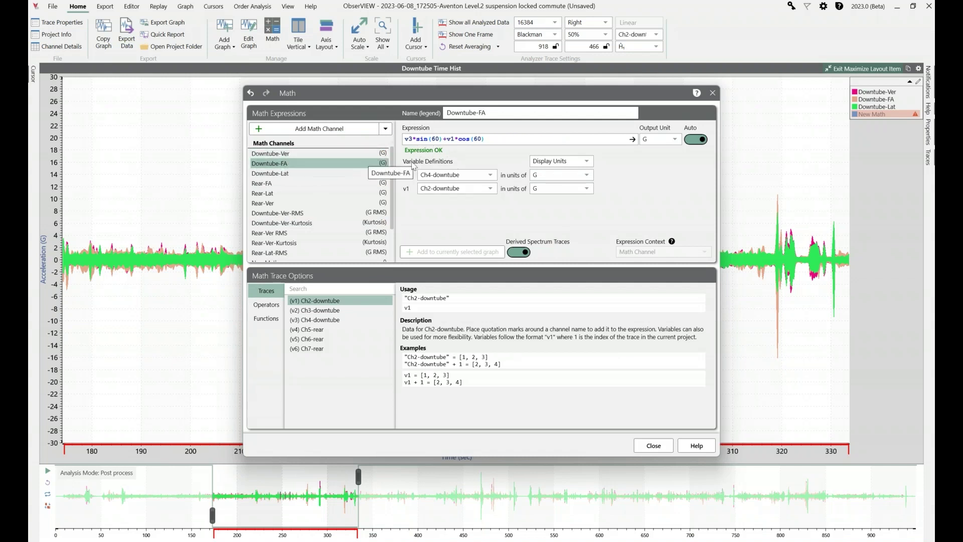
type("degtorad(60")
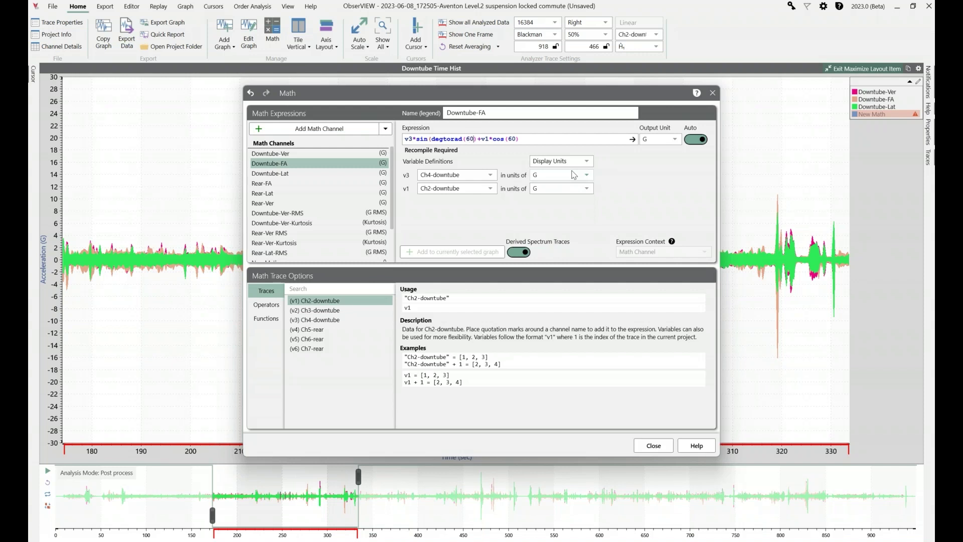
type("))+v1*cos(degtorad(")
key("Return")
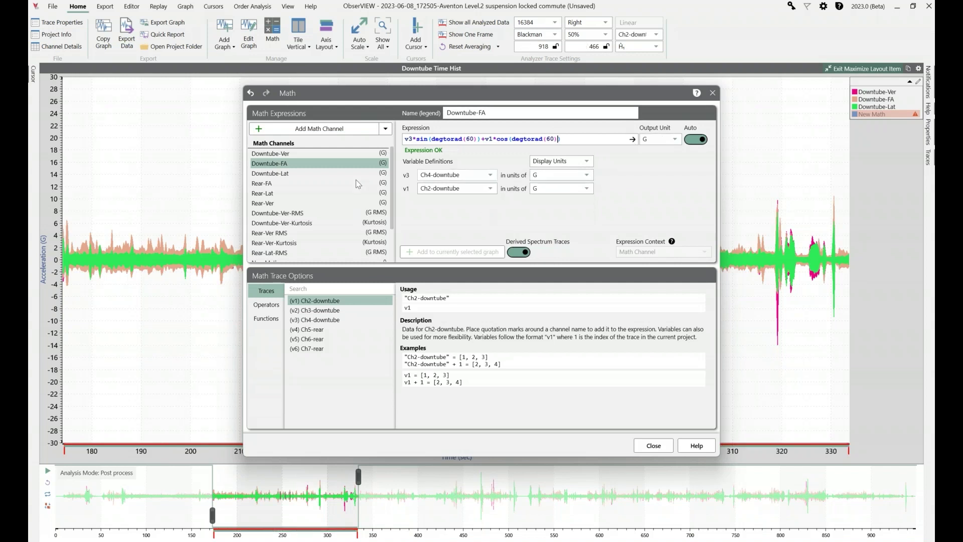
Step: Check the definitions of the Downtube-Lat and Rear-FA math channels, and go back to Downtube-Ver
left_click(326, 179)
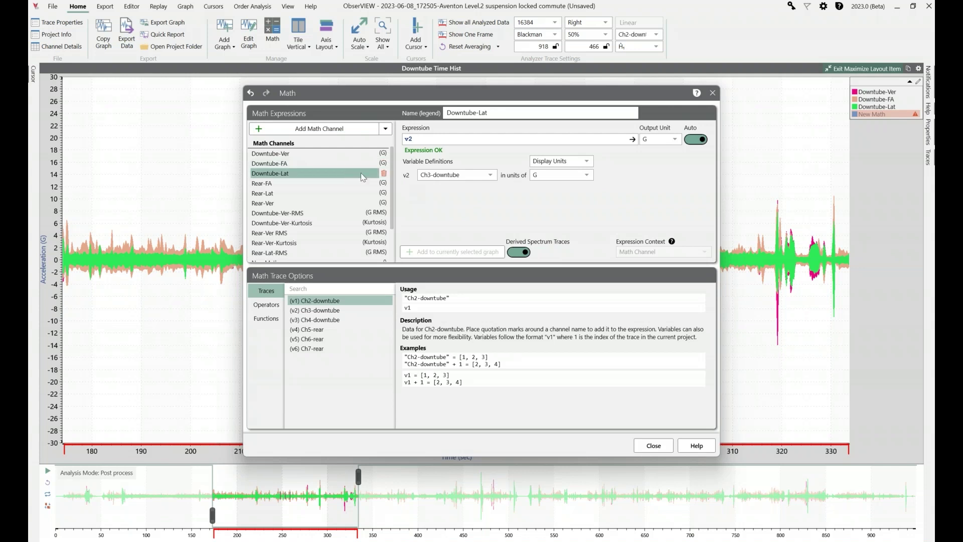
left_click_drag(500, 113, 433, 117)
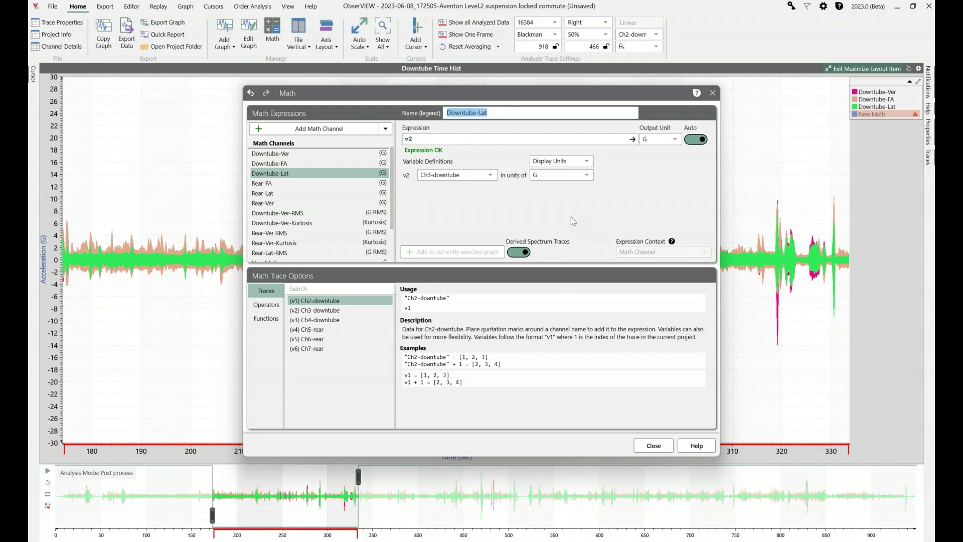
left_click(312, 185)
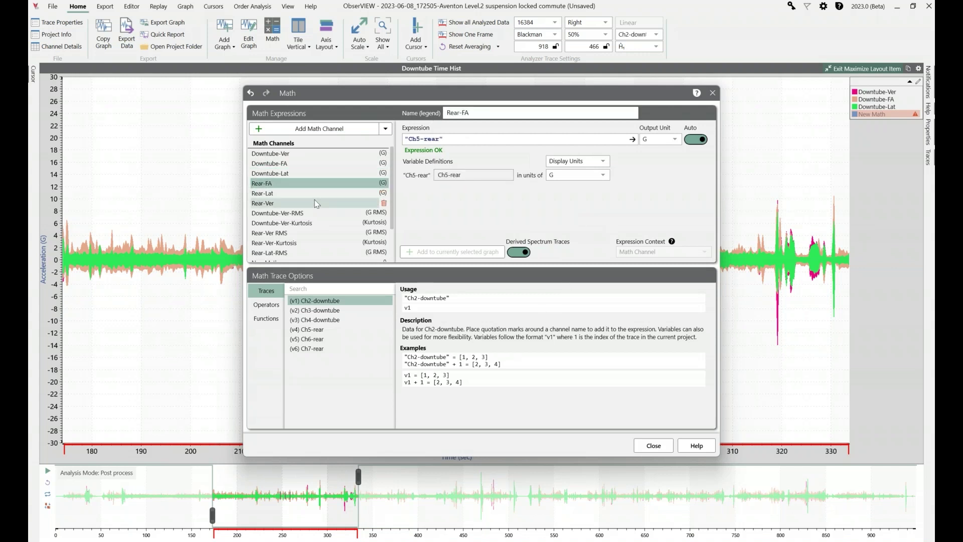
left_click(321, 152)
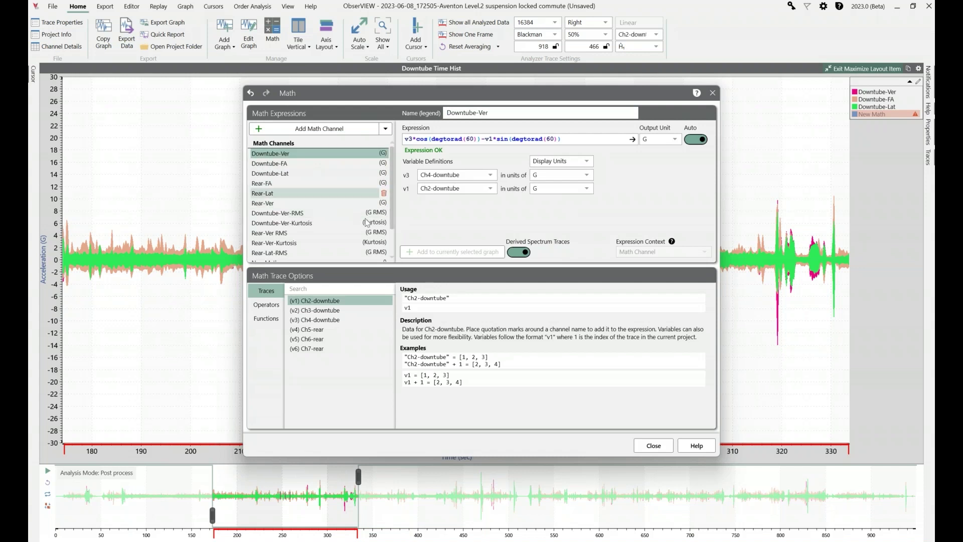
Step: Read through the descriptions of the available math functions from timerange to kurtosis, and close the Math dialog
left_click(265, 318)
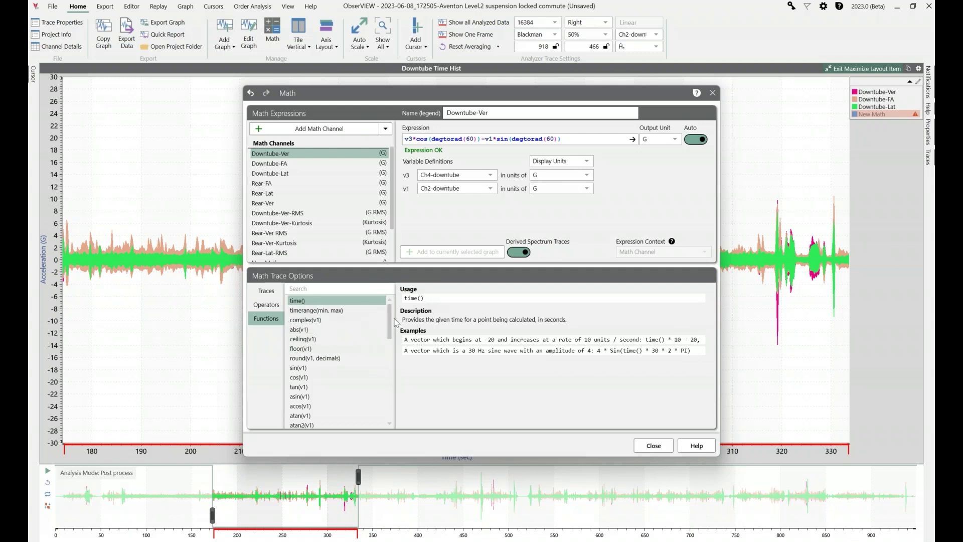
left_click(341, 307)
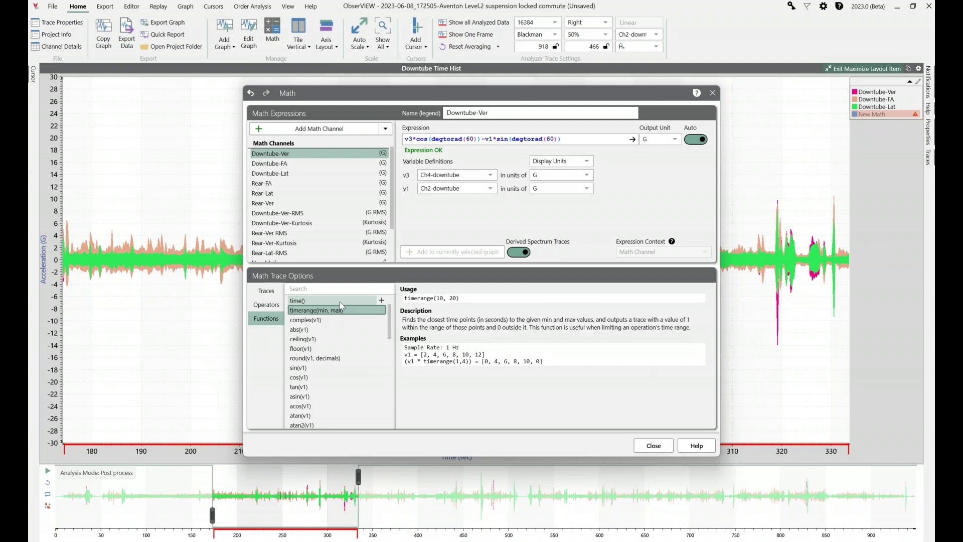
key("Down")
key("Down")
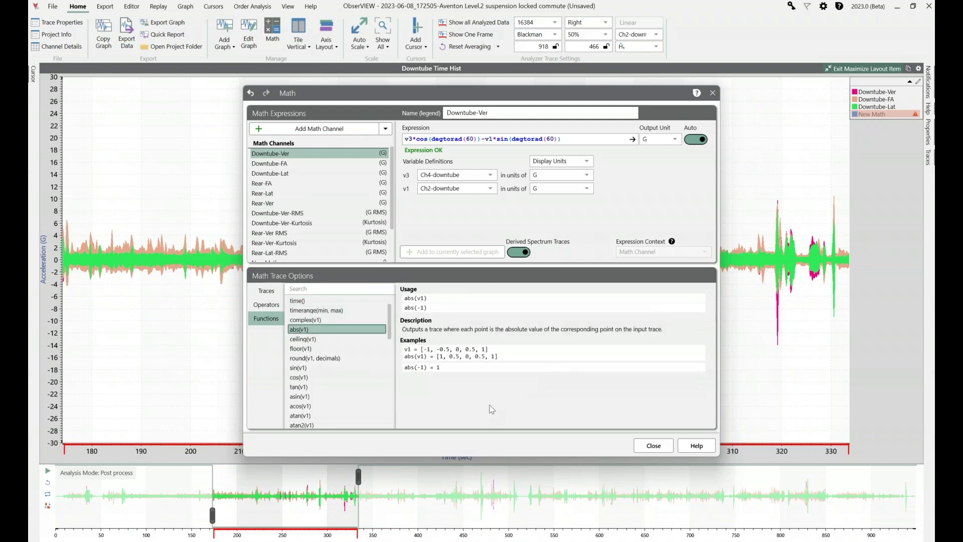
key("Down")
key("Down")
key("Down")
key("Down")
key("Down")
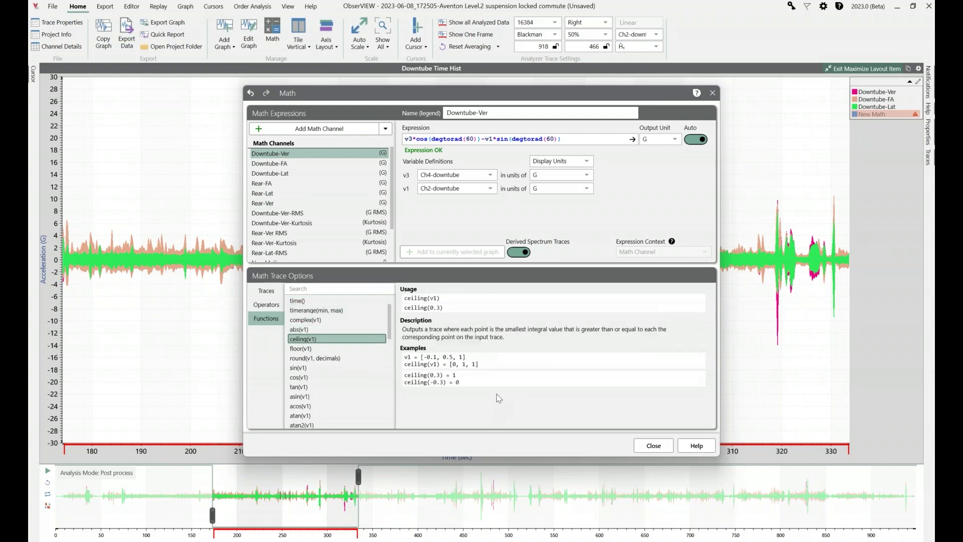
key("Down")
key("Down")
key("Down")
key("Down")
key("Down")
key("Down")
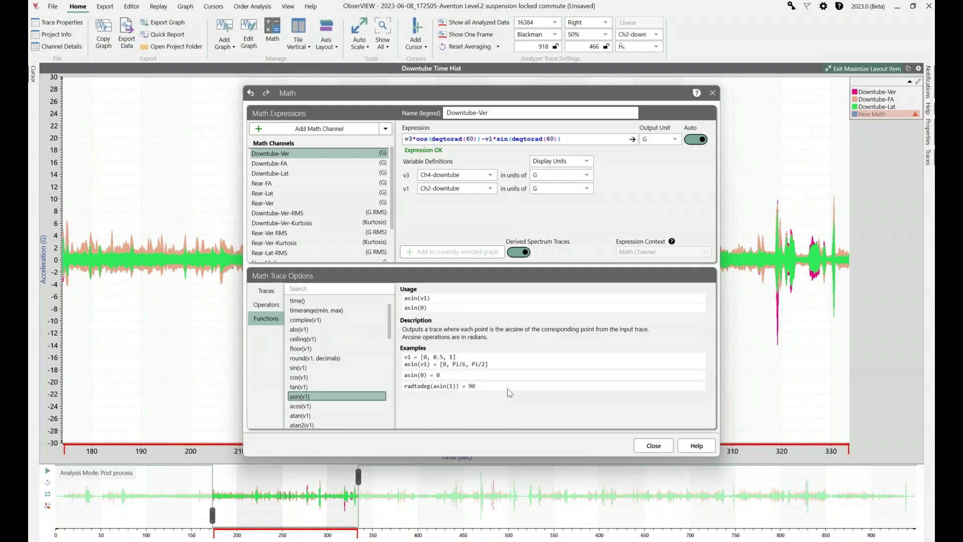
key("Down")
key("Down")
key("Down")
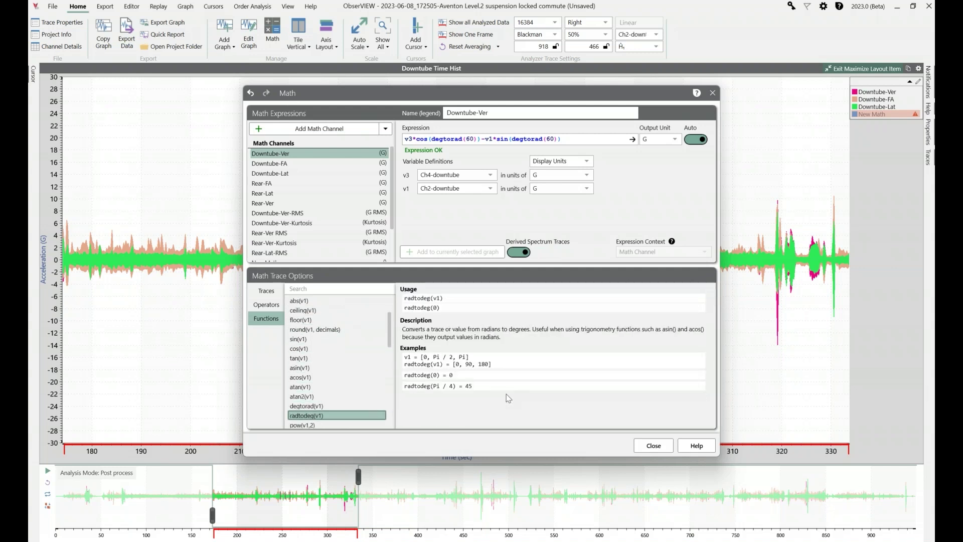
key("Down")
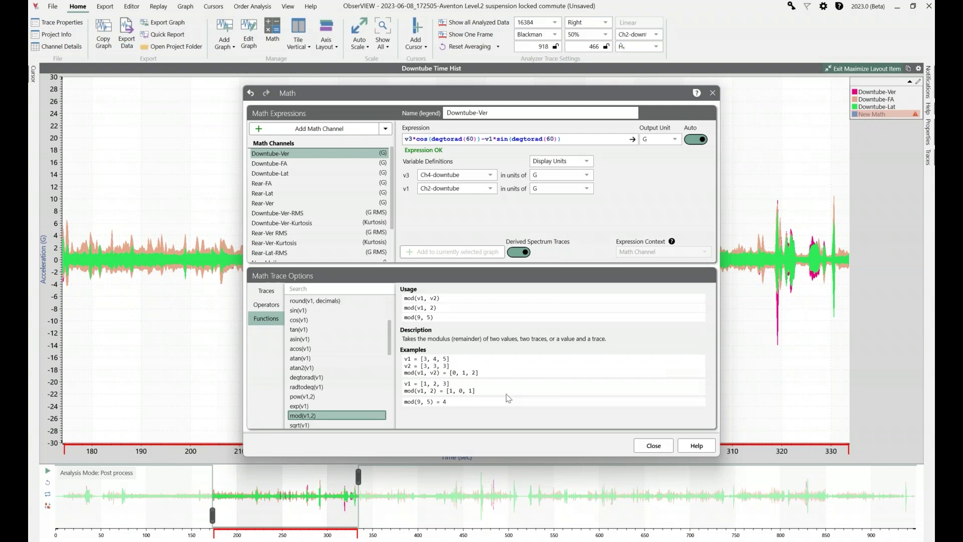
key("Down")
key("Down")
key("Down")
key("Down")
key("Down")
key("Down")
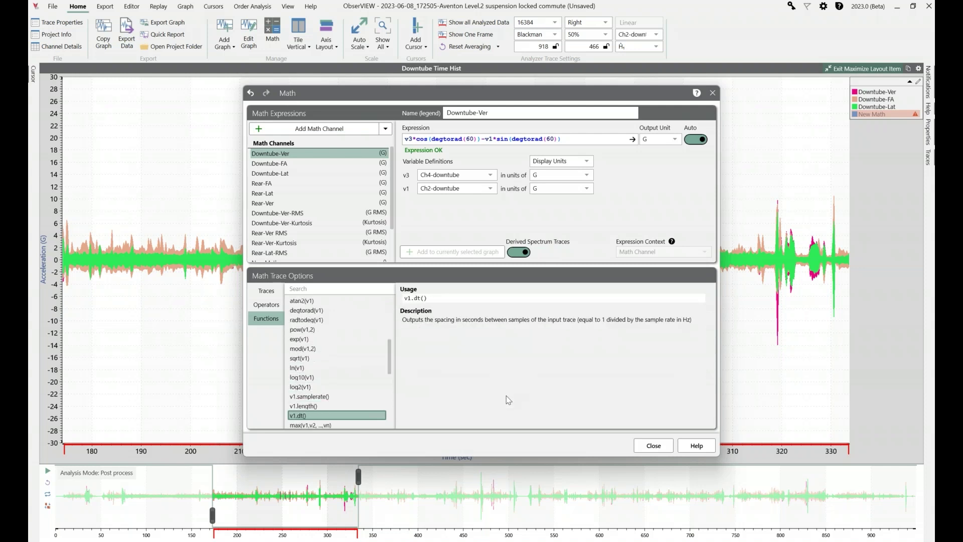
key("Down")
key("Down")
key("Down")
key("Down")
key("Down")
key("Down")
key("Down")
key("Down")
key("Down")
key("Down")
key("Down")
key("Down")
key("Up")
key("Up")
key("Up")
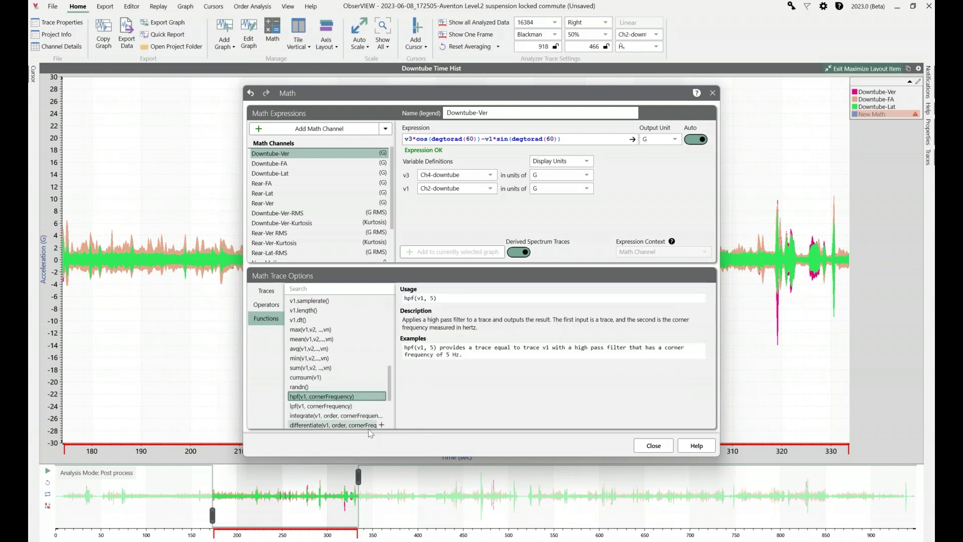
key("Down")
key("Down")
key("Down")
key("Down")
key("Down")
key("Down")
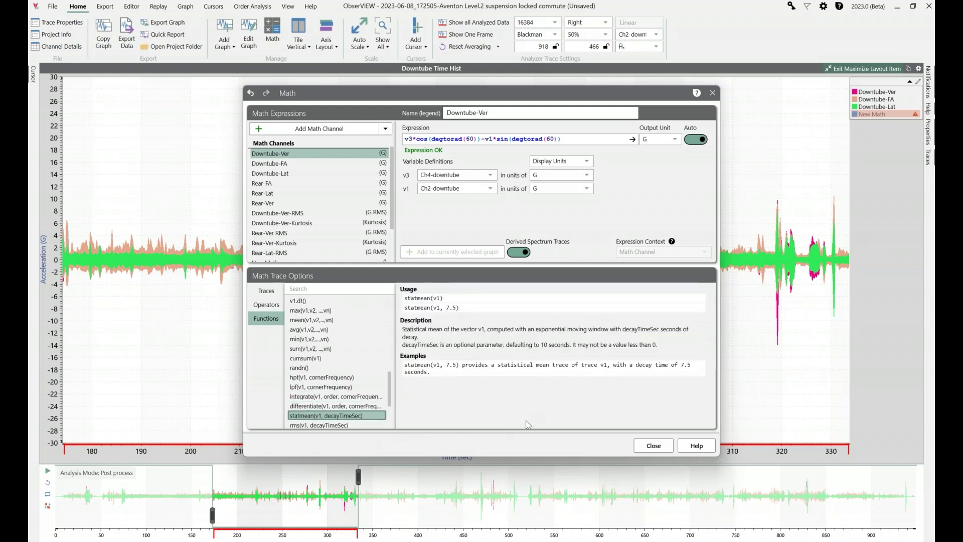
key("Down")
key("Down")
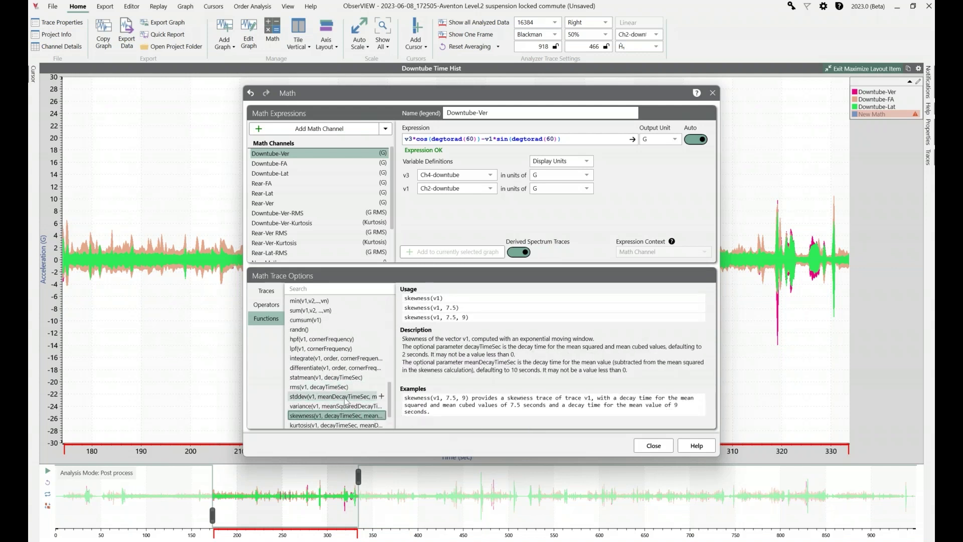
key("Down")
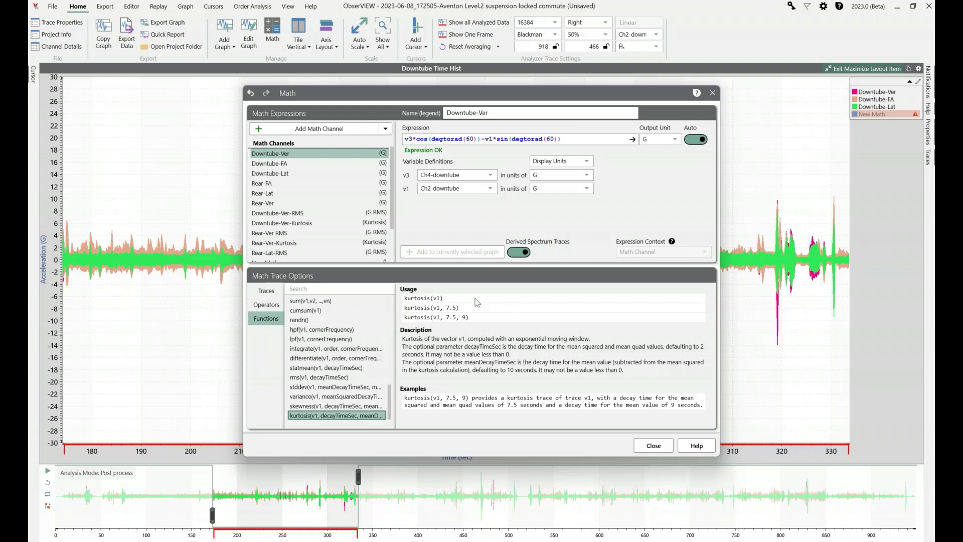
left_click_drag(391, 399, 390, 319)
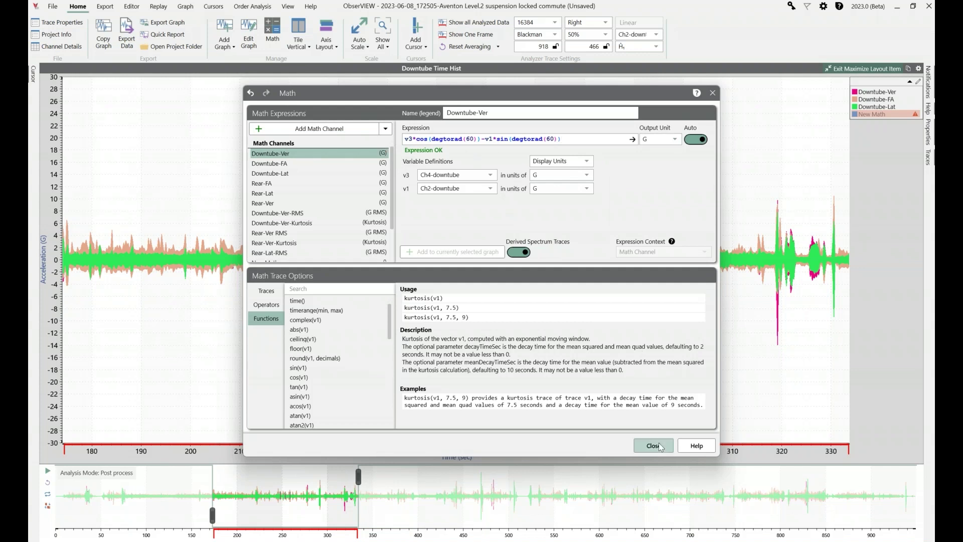
scroll(393, 236, "down", 3)
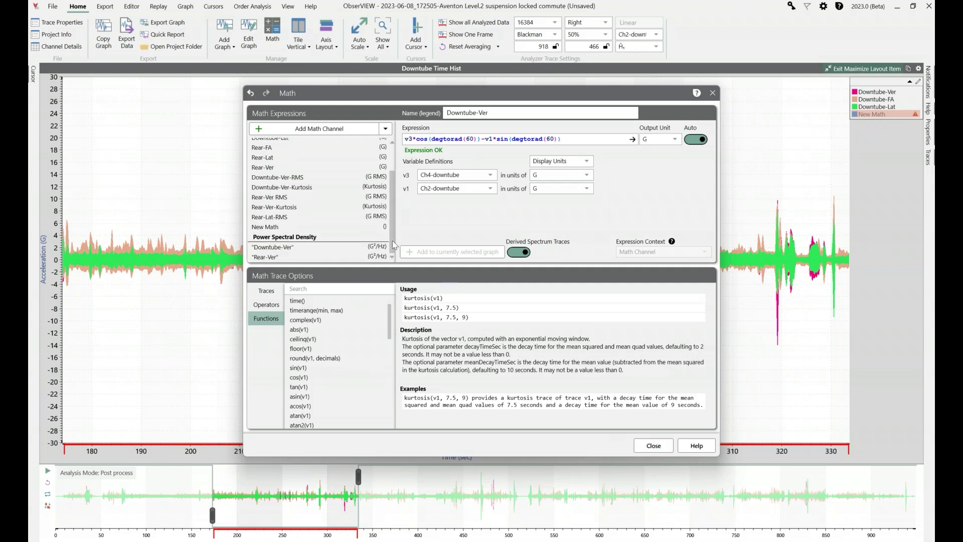
left_click(657, 445)
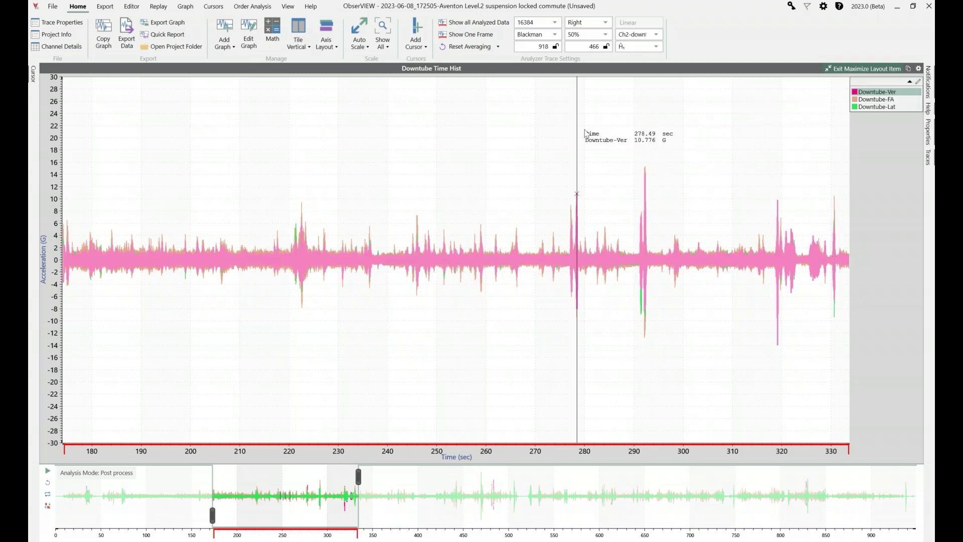
Step: Restore the full graph layout and add a Power Spectral Density graph of the Downtube-Ver, Downtube-FA and Downtube-Lat channels
left_click(852, 68)
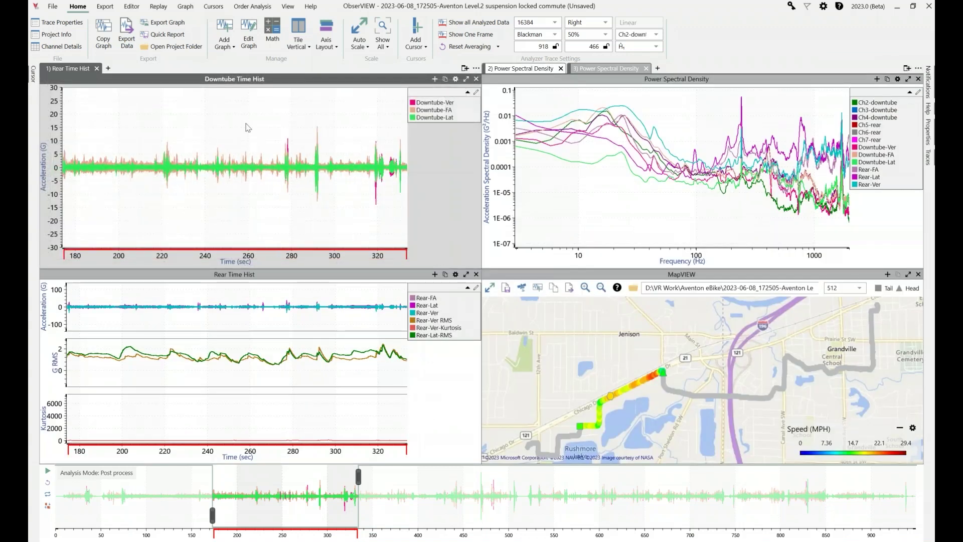
left_click(434, 79)
left_click(481, 176)
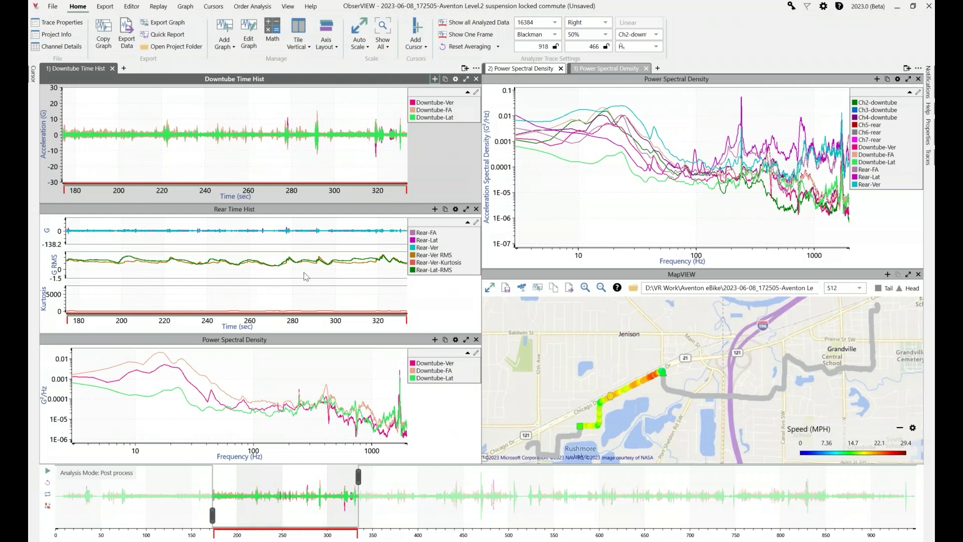
Step: Maximize the new downtube Power Spectral Density graph and highlight its Downtube-Lat trace
double_click(346, 342)
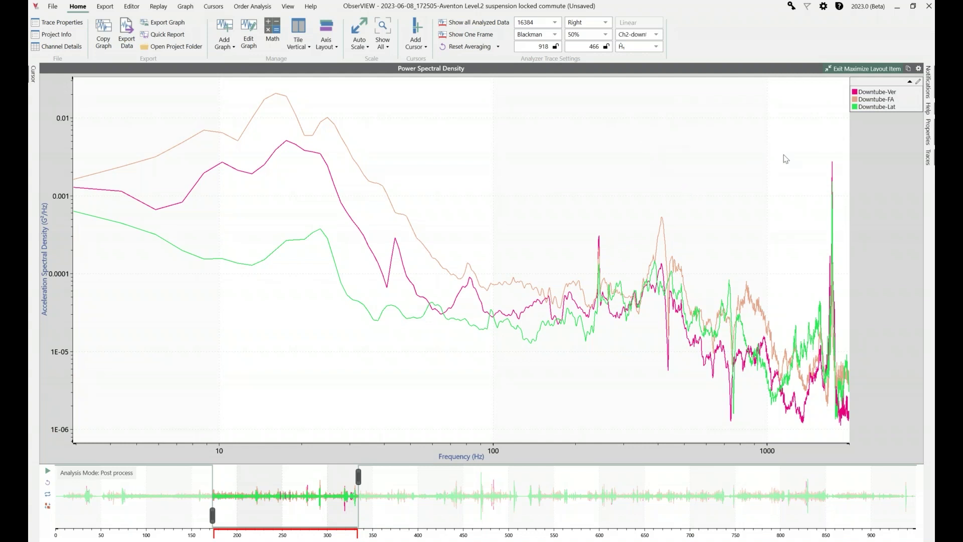
left_click(904, 93)
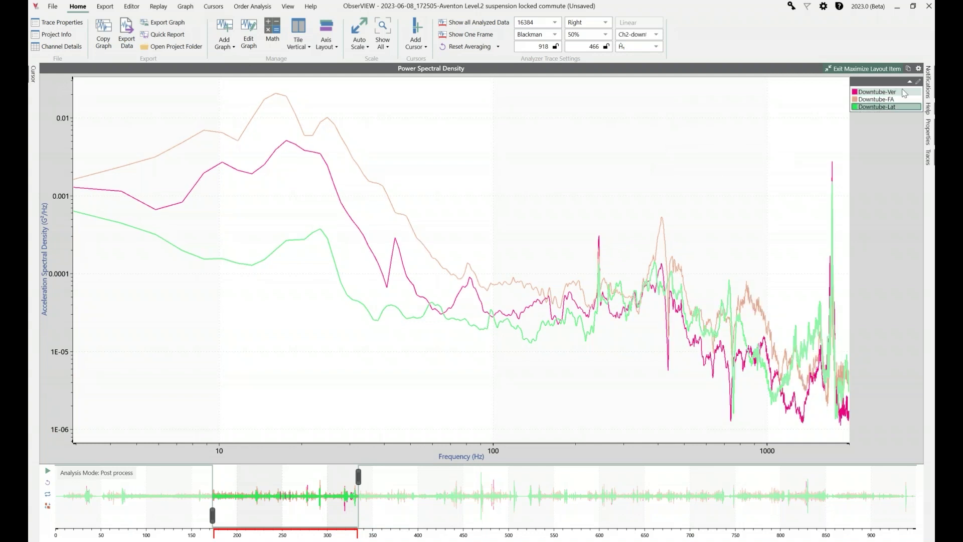
Step: Look at the Rear Time Hist graph at full size, and return to the maximized downtube Power Spectral Density graph
left_click(693, 161)
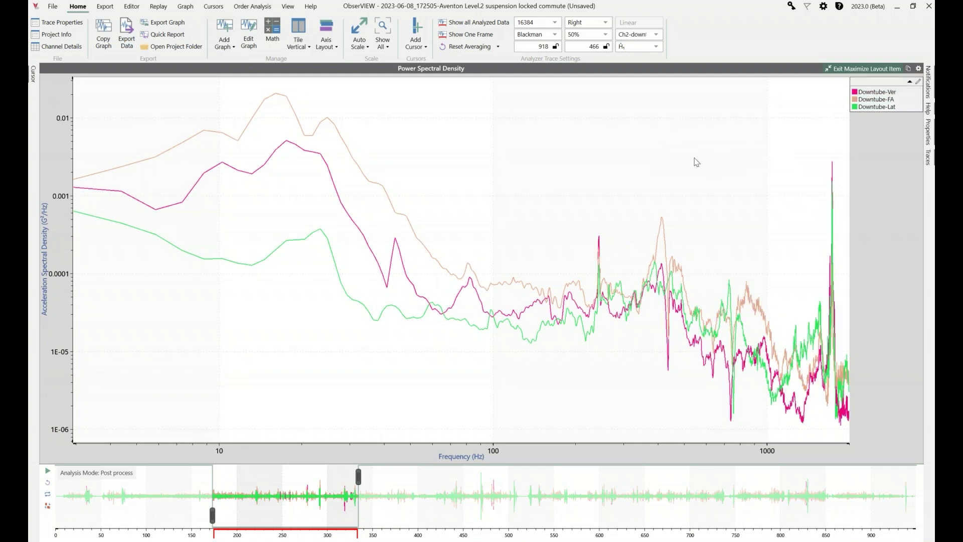
left_click(852, 69)
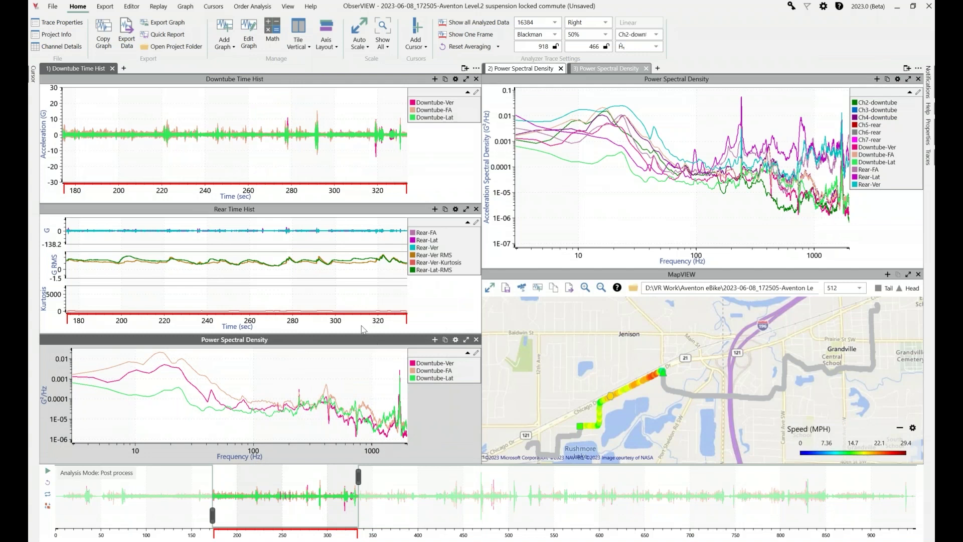
double_click(334, 211)
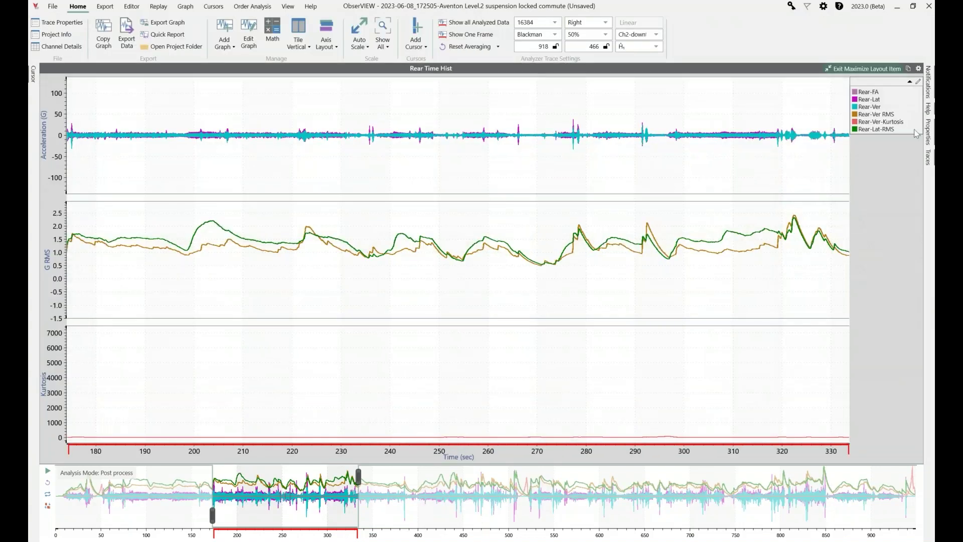
double_click(574, 70)
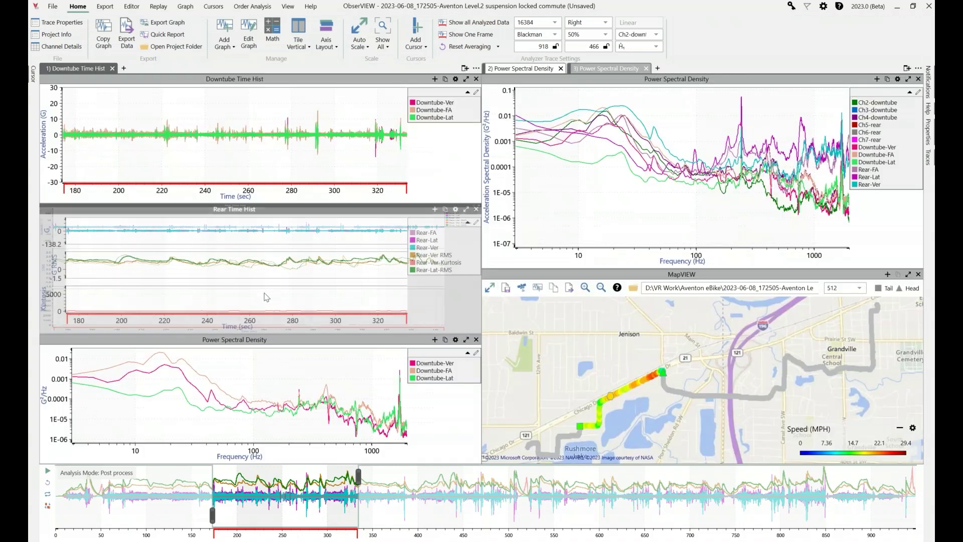
left_click(294, 340)
double_click(293, 340)
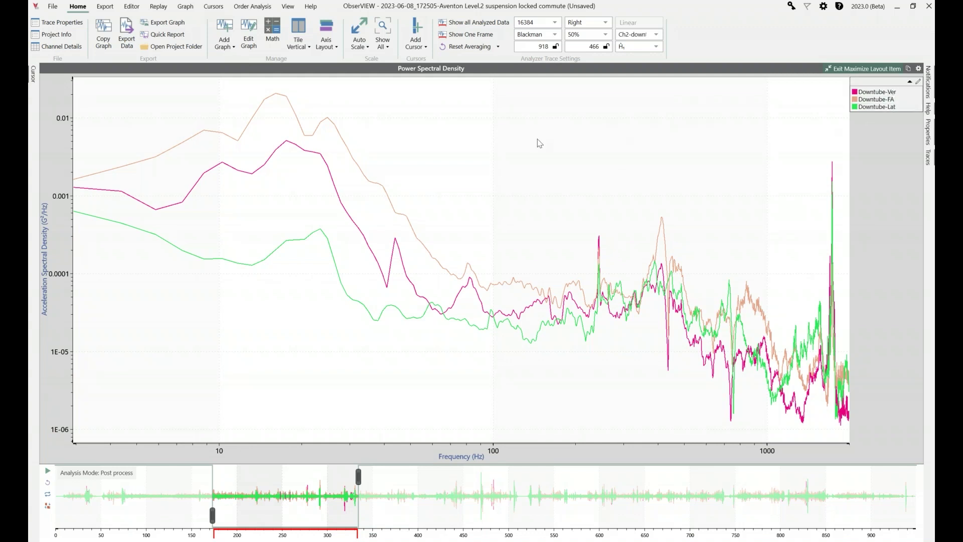
Step: Add a math trace to the downtube Power Spectral Density graph with the expression max("Downtube-Ver","Downtube-FA","Downtube-Lat")
right_click(478, 131)
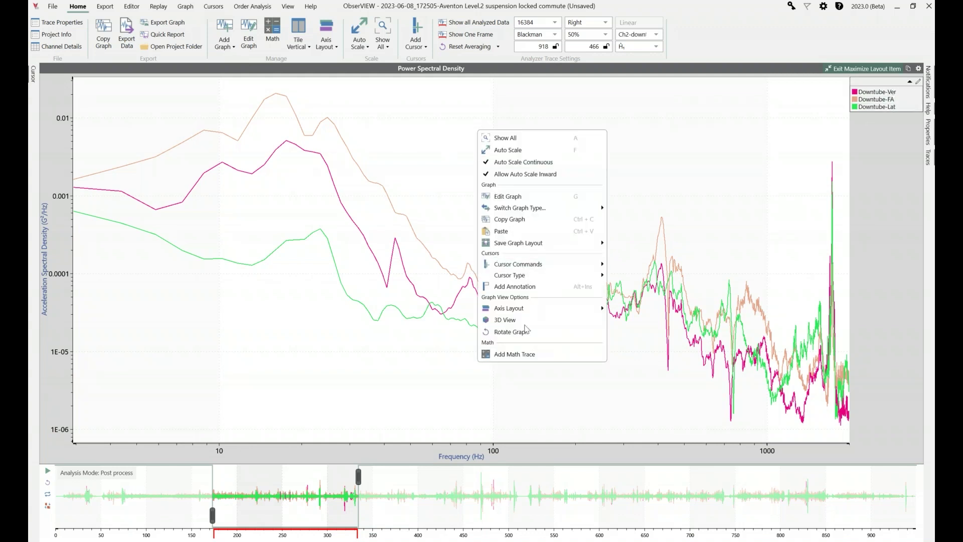
left_click(542, 356)
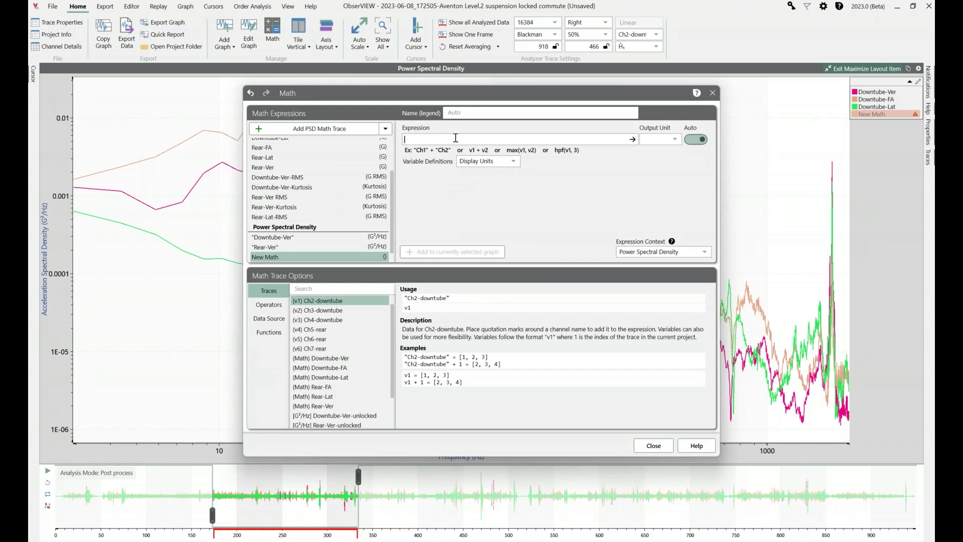
type("ma")
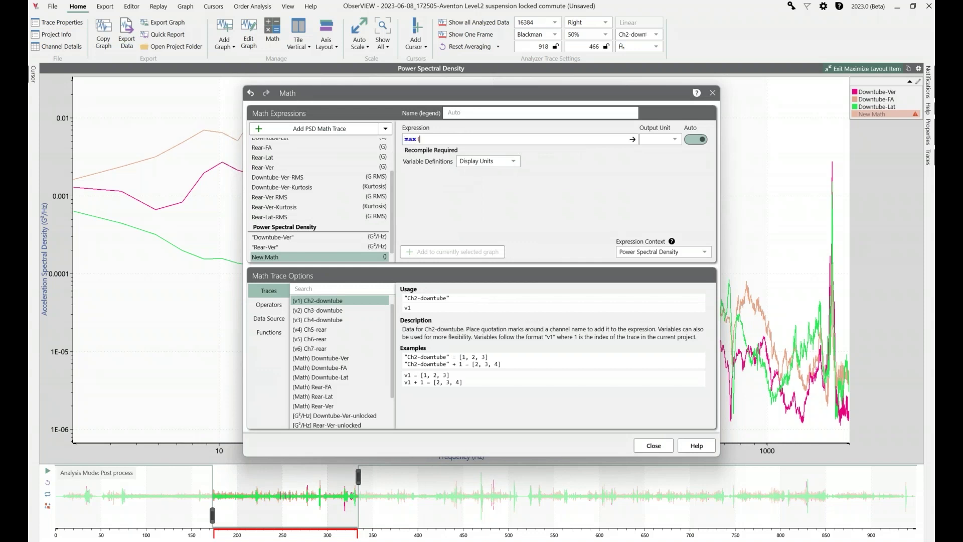
type("x(")
left_click(337, 288)
type("downtube")
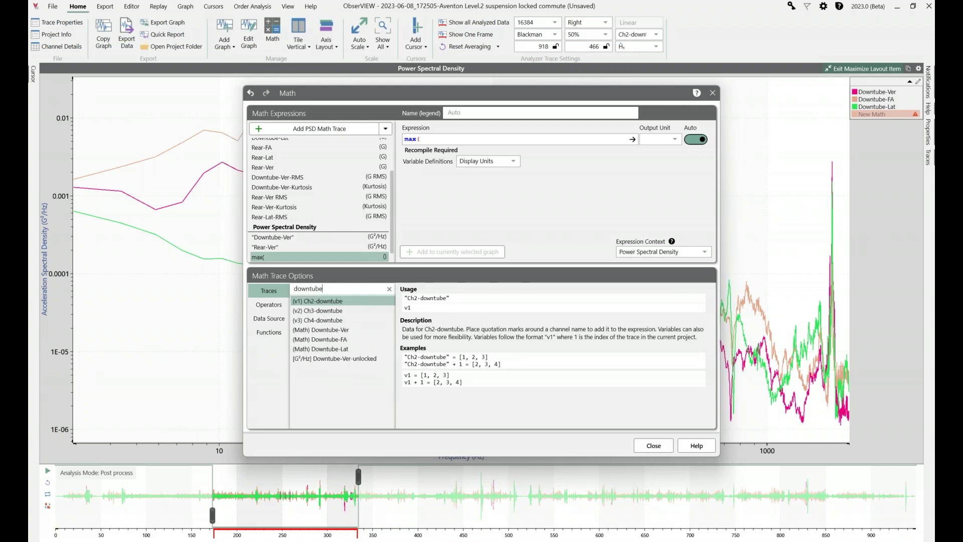
left_click(354, 331)
left_click(347, 347, "shift")
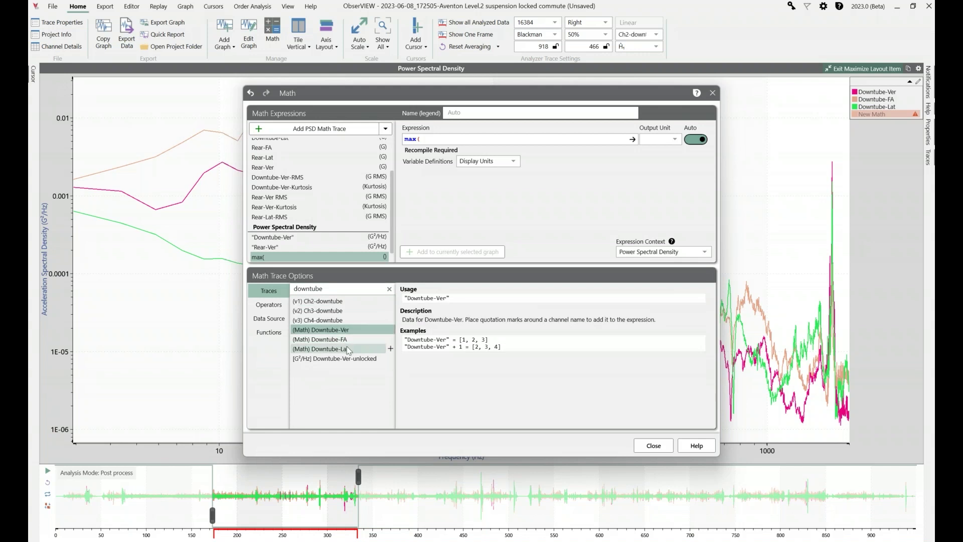
double_click(391, 350)
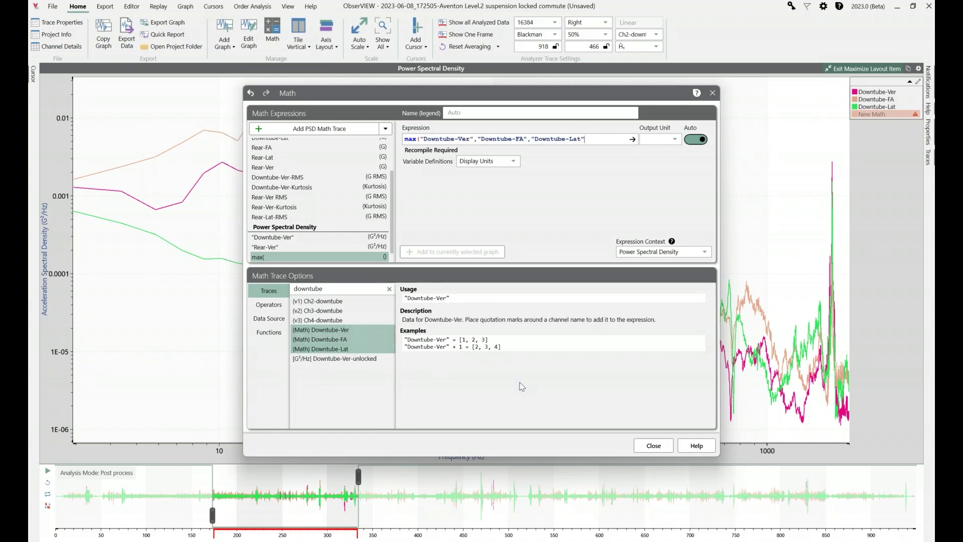
key("Return")
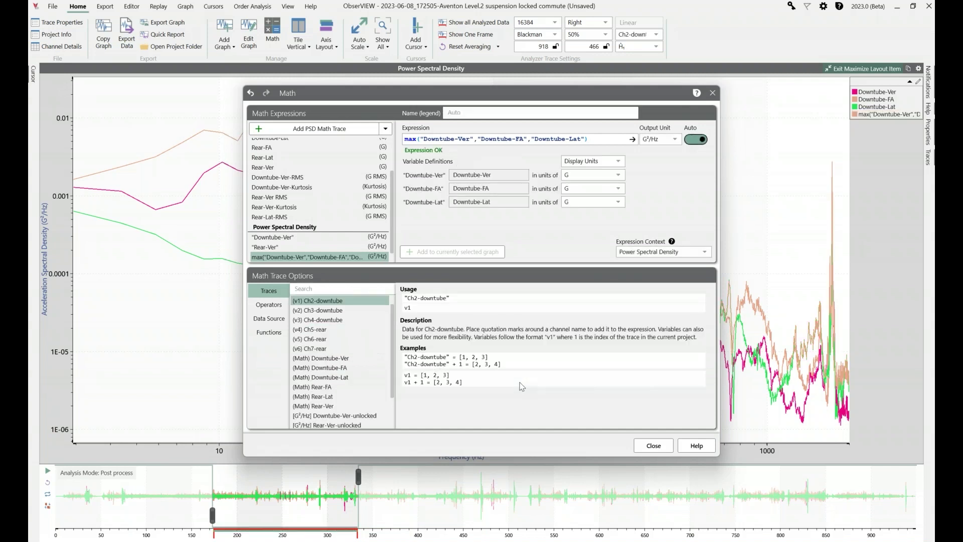
Step: Check the maximum trace on the graph and change its function to mean for the same three downtube channels
left_click_drag(533, 100, 595, 401)
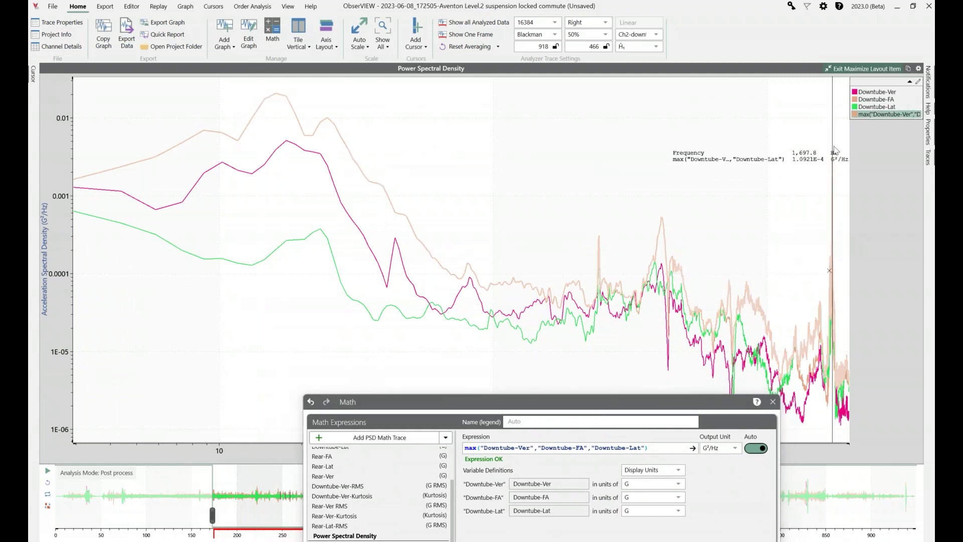
mouse_move(563, 398)
left_mouse_down()
mouse_move(491, 102)
mouse_move(518, 108)
left_mouse_up()
double_click(427, 158)
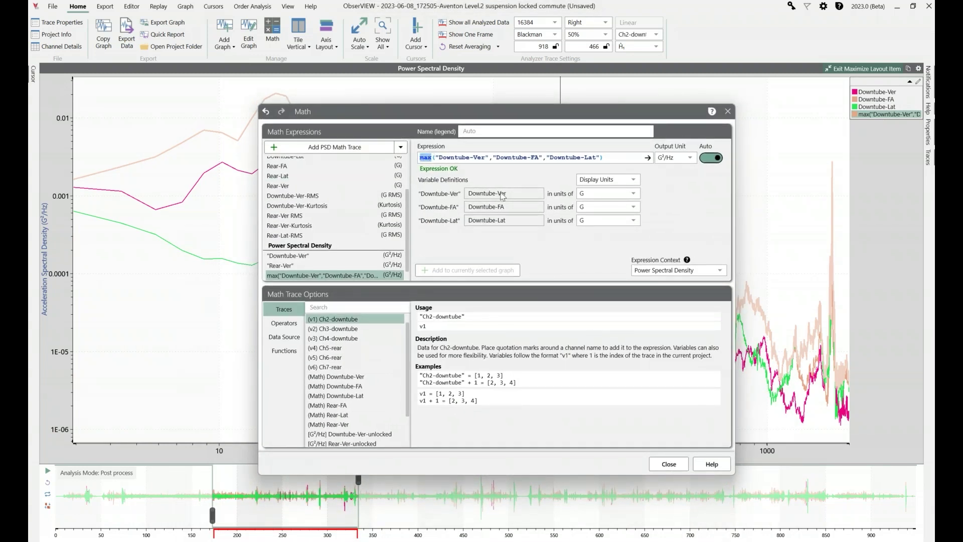
type("mean")
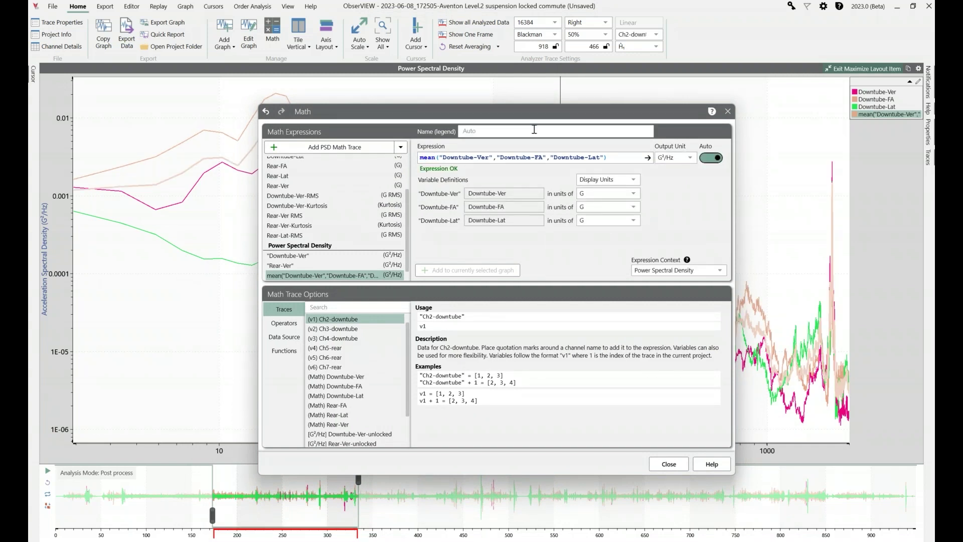
Step: Restyle the mean trace with a magenta color and a thicker line
left_click_drag(535, 116, 533, 387)
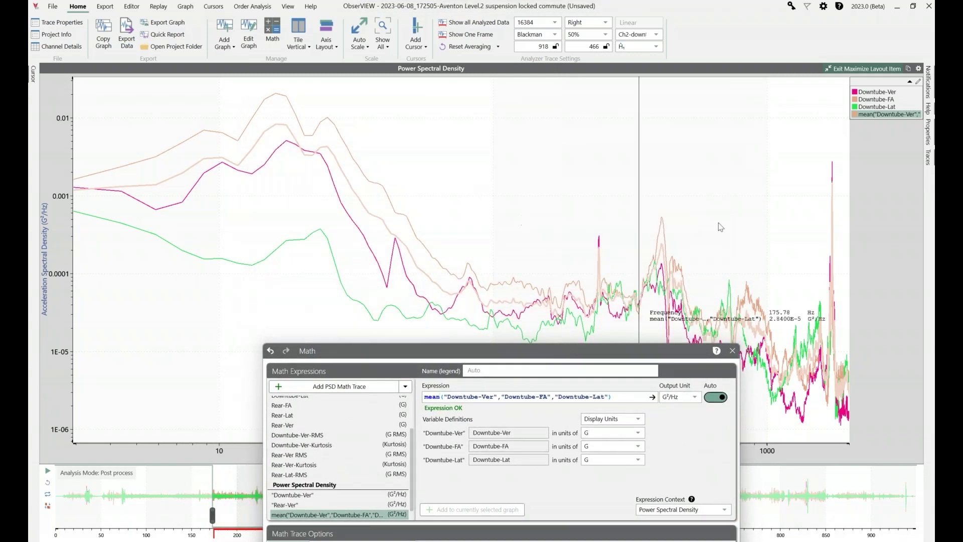
right_click(870, 116)
left_click(783, 121)
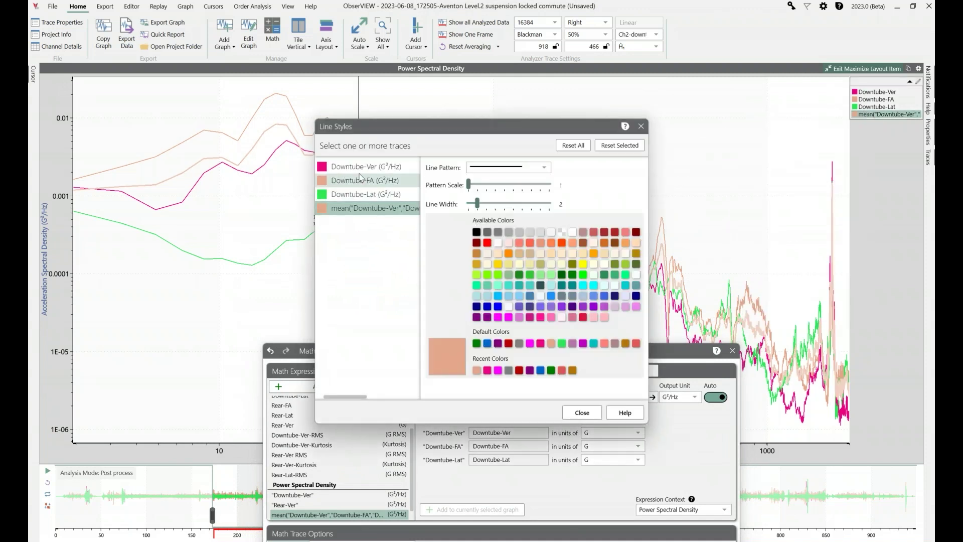
left_click(508, 317)
mouse_move(477, 204)
left_mouse_down()
mouse_move(522, 204)
mouse_move(513, 204)
left_mouse_up()
left_click(582, 412)
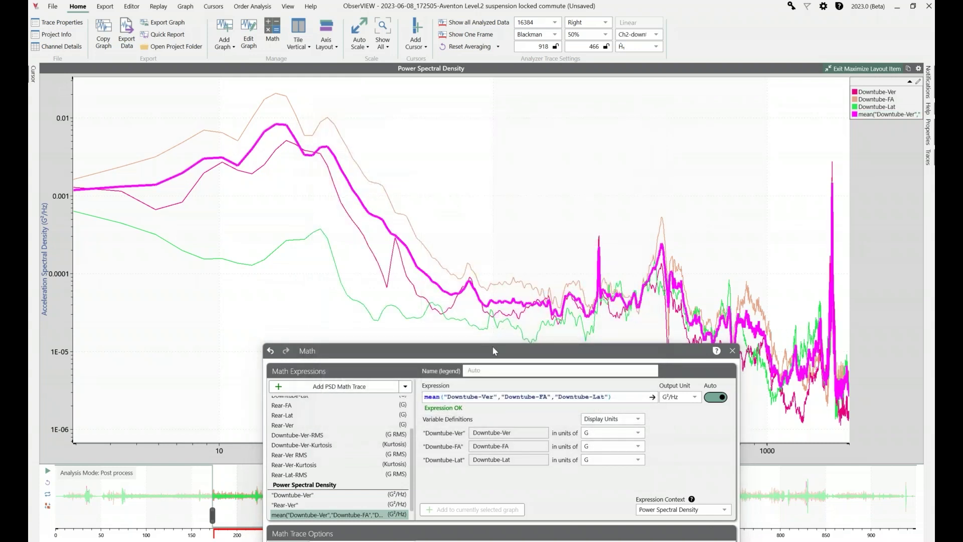
Step: Shift the analyzed time range slightly earlier, to about 167 to 326 seconds, keeping the Math dialog clear of the traces
left_click_drag(499, 358, 767, 392)
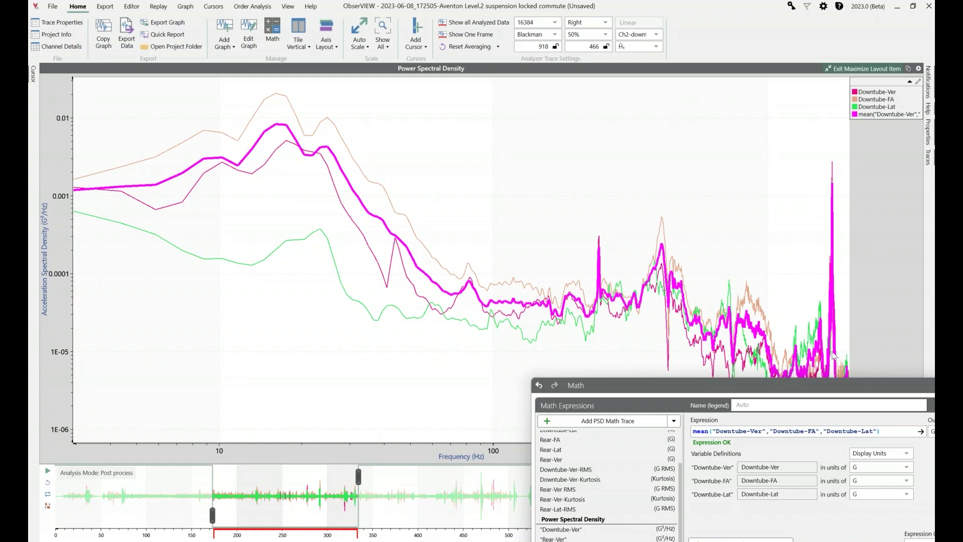
mouse_move(297, 509)
left_mouse_down()
mouse_move(228, 509)
mouse_move(283, 510)
left_mouse_up()
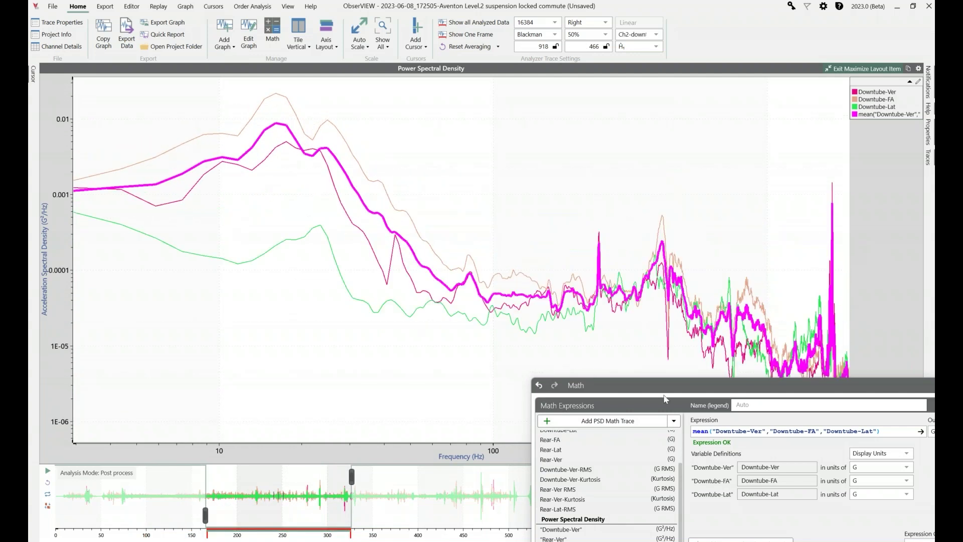
left_click_drag(591, 384, 463, 408)
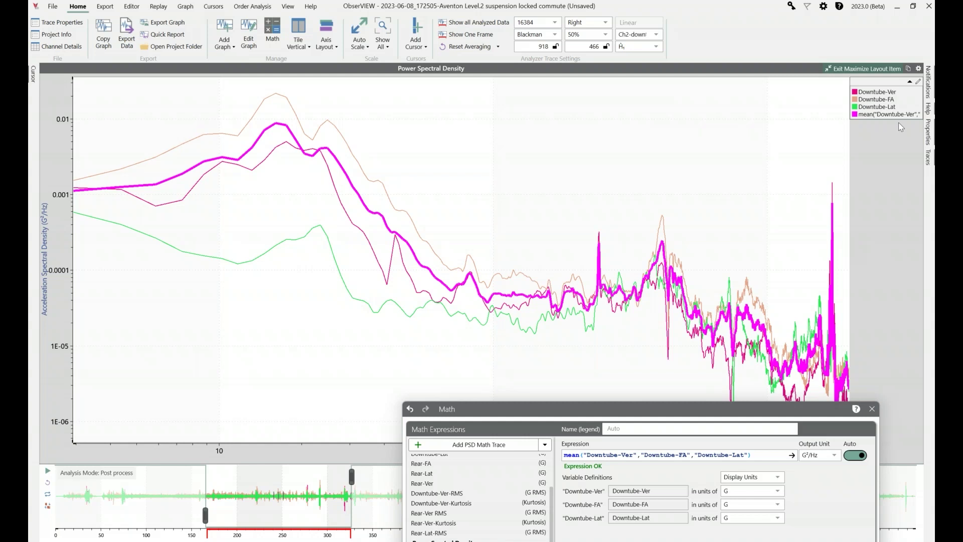
Step: Close the Math dialog and restore the full graph layout
double_click(695, 415)
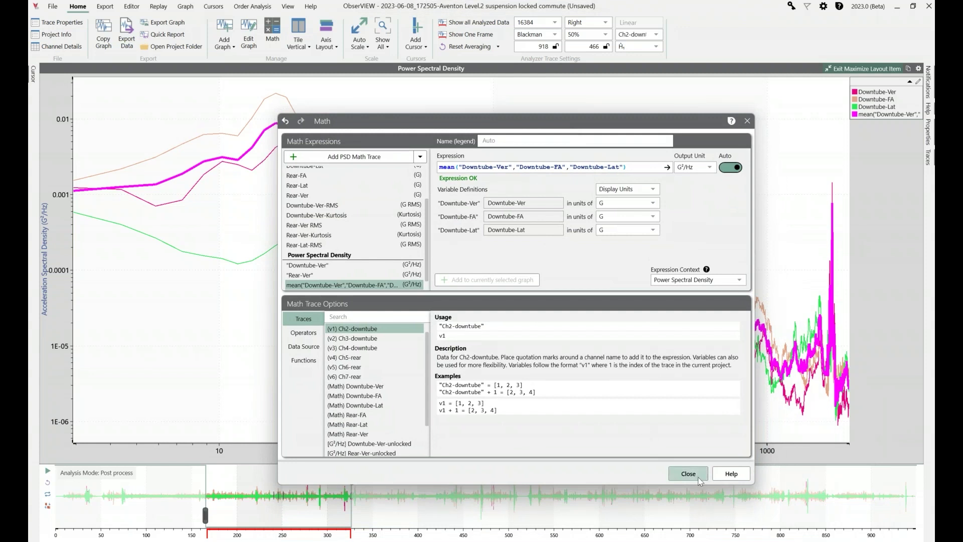
left_click(688, 474)
left_click(862, 68)
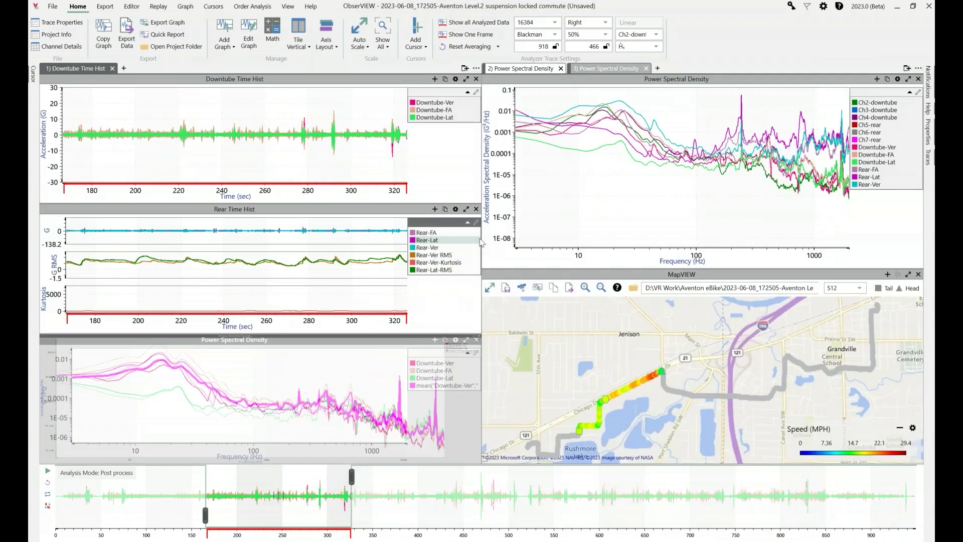
Step: Maximize the Rear Time Hist graph, check its Rear-Ver RMS and Rear-Ver-Kurtosis traces, and auto scale the axes to the data
left_click(327, 217)
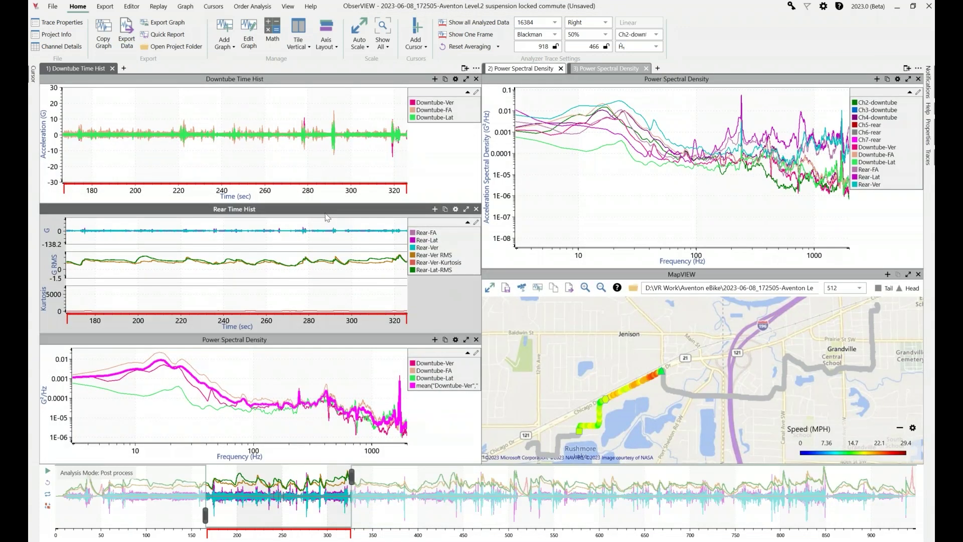
double_click(327, 217)
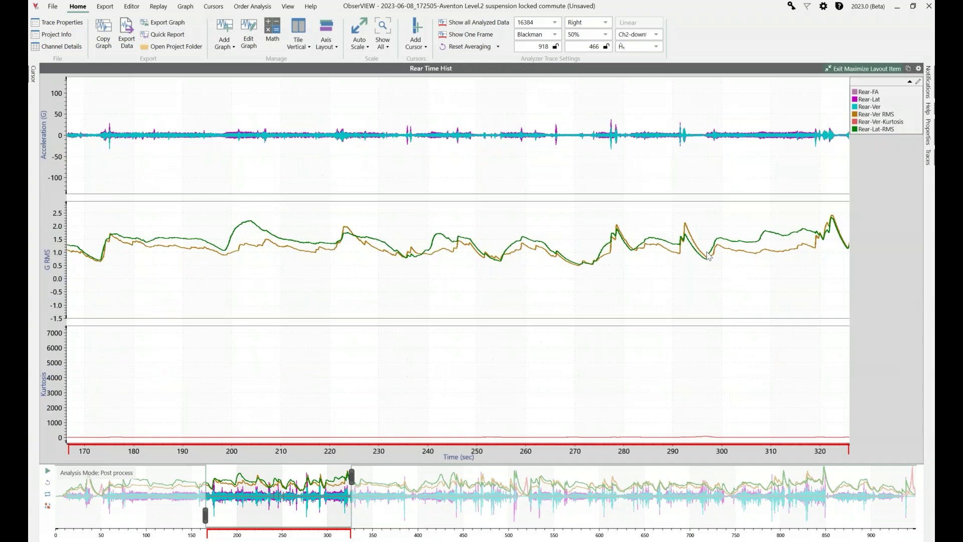
left_click(904, 115)
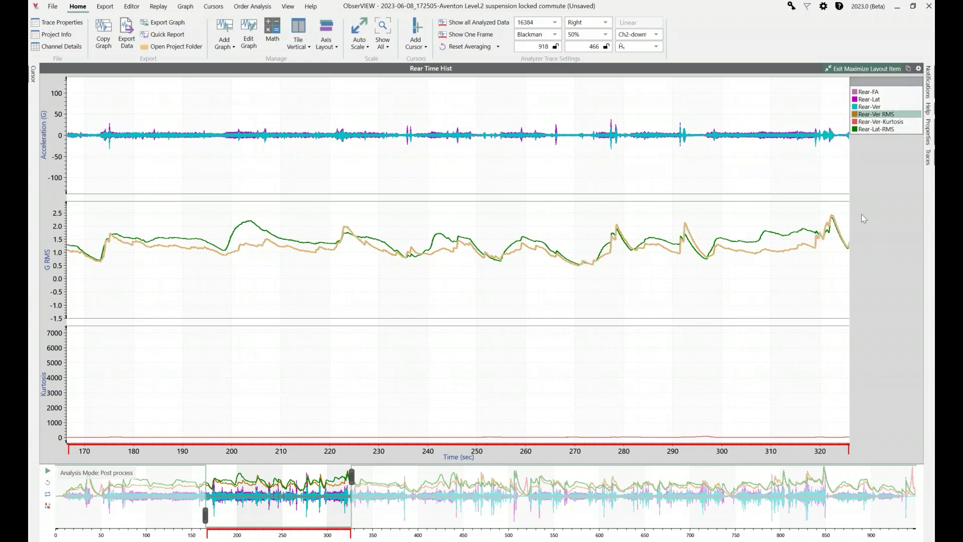
left_click(901, 122)
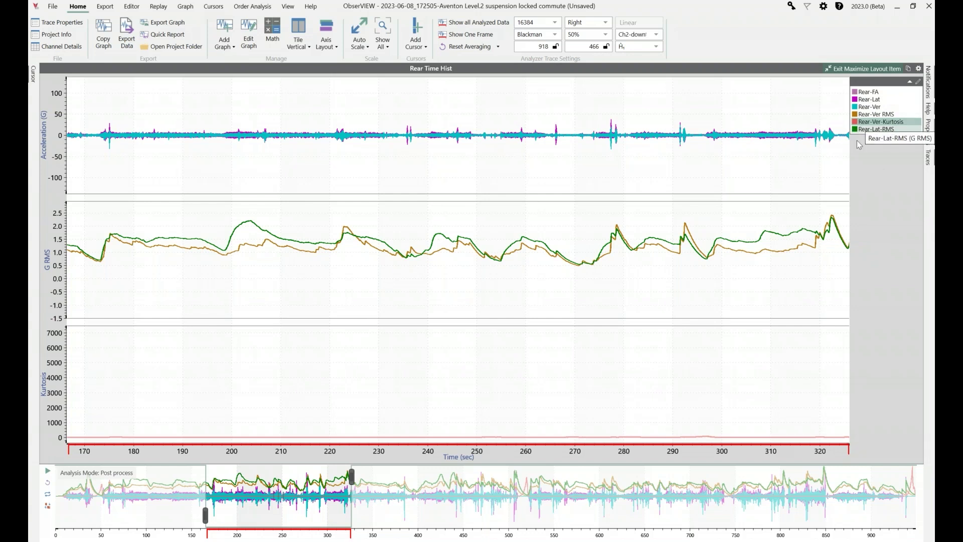
double_click(558, 301)
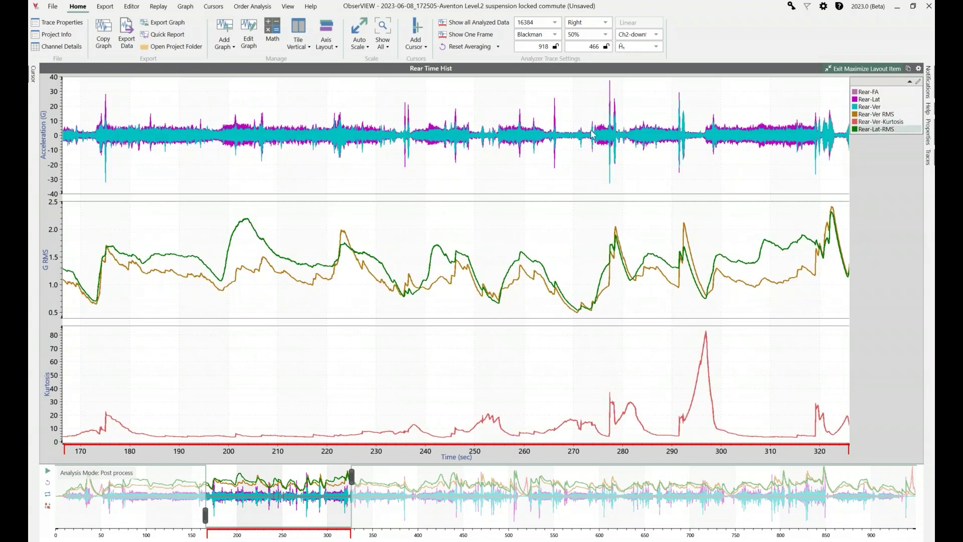
Step: Add a new math channel to the Rear Time Hist graph and copy the Downtube-Ver channel's expression for reuse
right_click(496, 206)
left_click(525, 440)
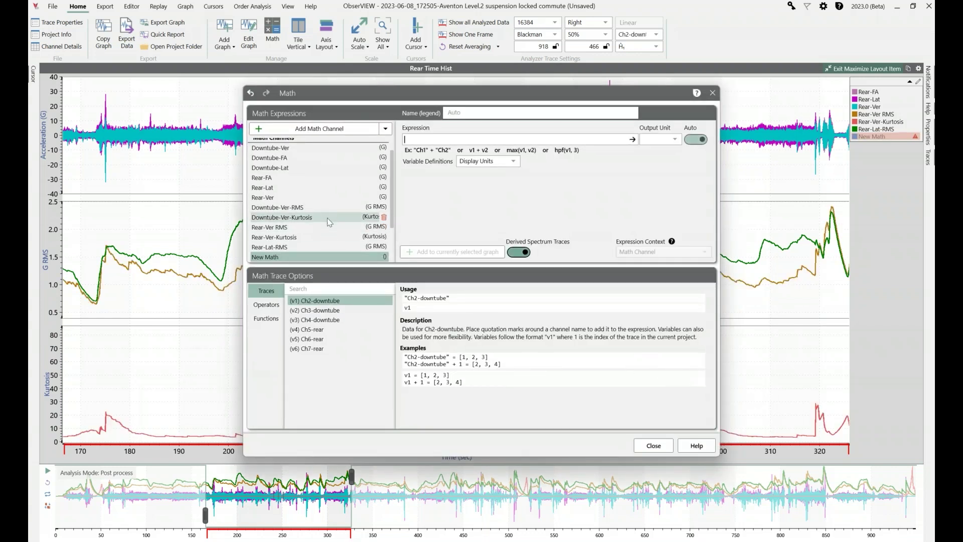
scroll(321, 196, "up", 1)
left_click(314, 153)
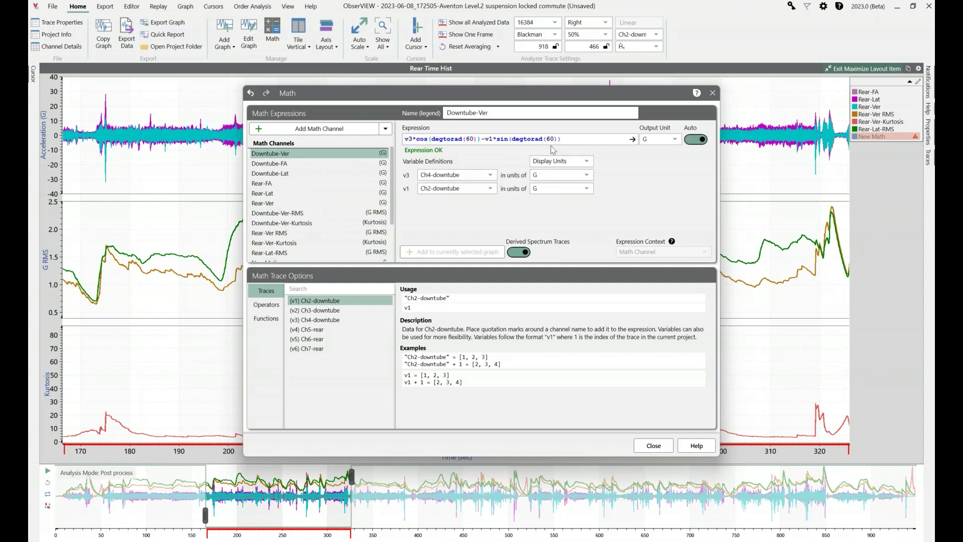
triple_click(576, 140)
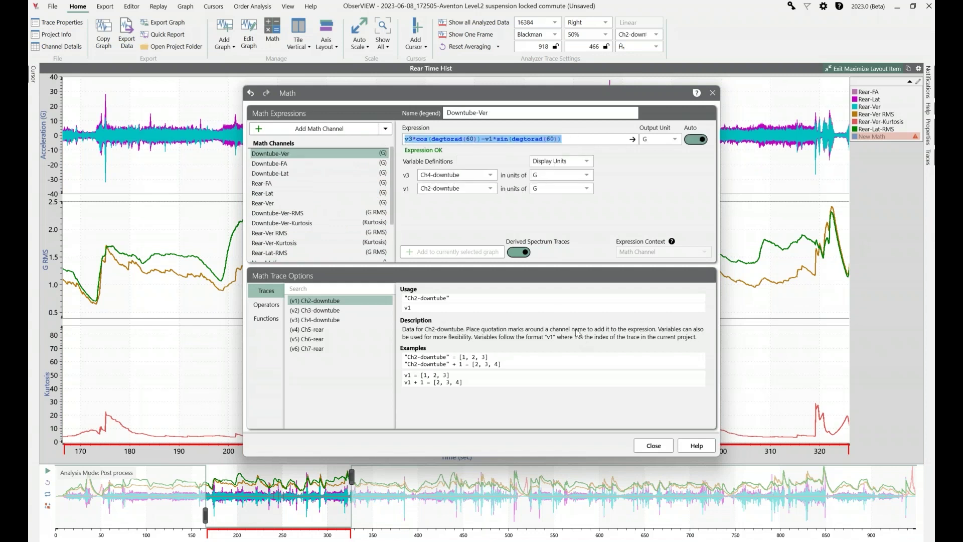
right_click(477, 139)
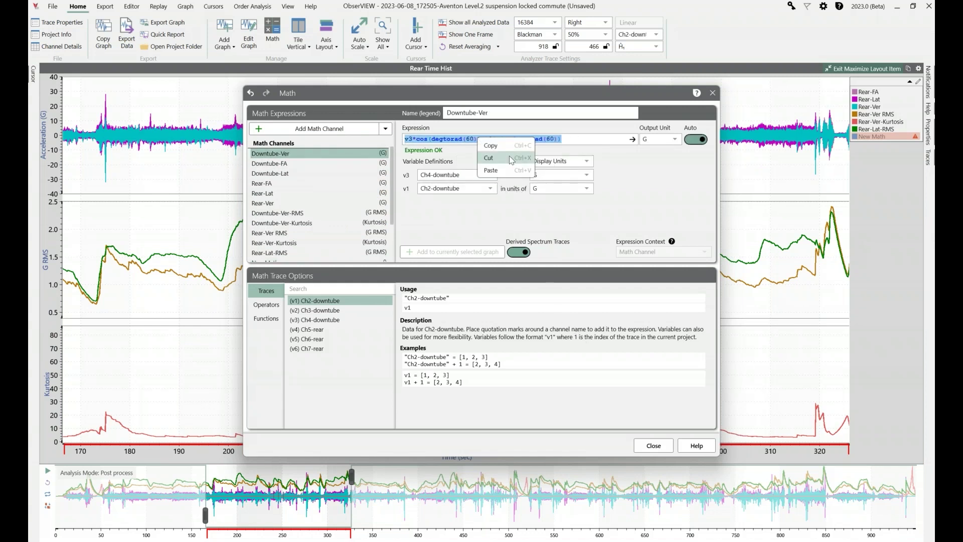
left_click(513, 147)
Step: Set the new math channel's expression to rms(v3*cos(degtorad(60))-v1*sin(degtorad(60))) and name it Vertical RMS
scroll(316, 150, "down", 2)
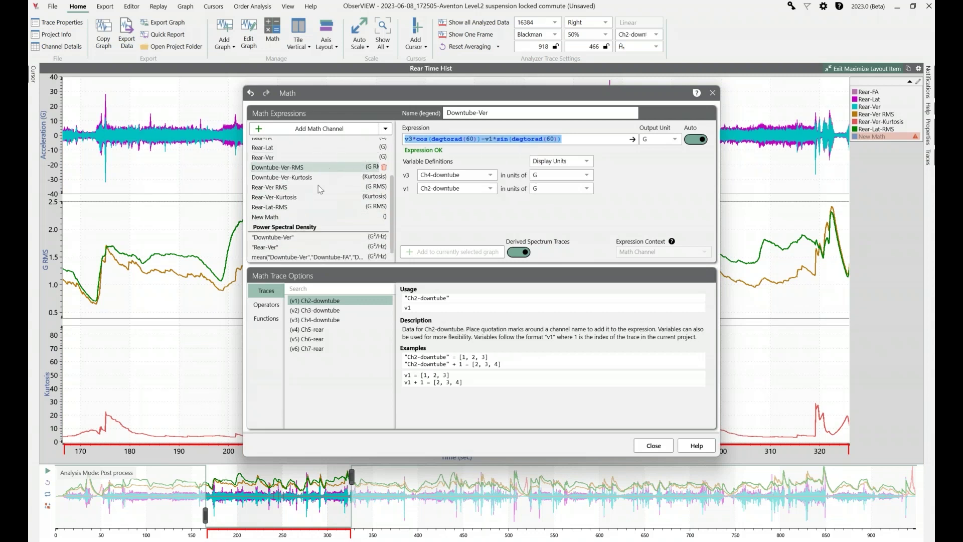
left_click(271, 216)
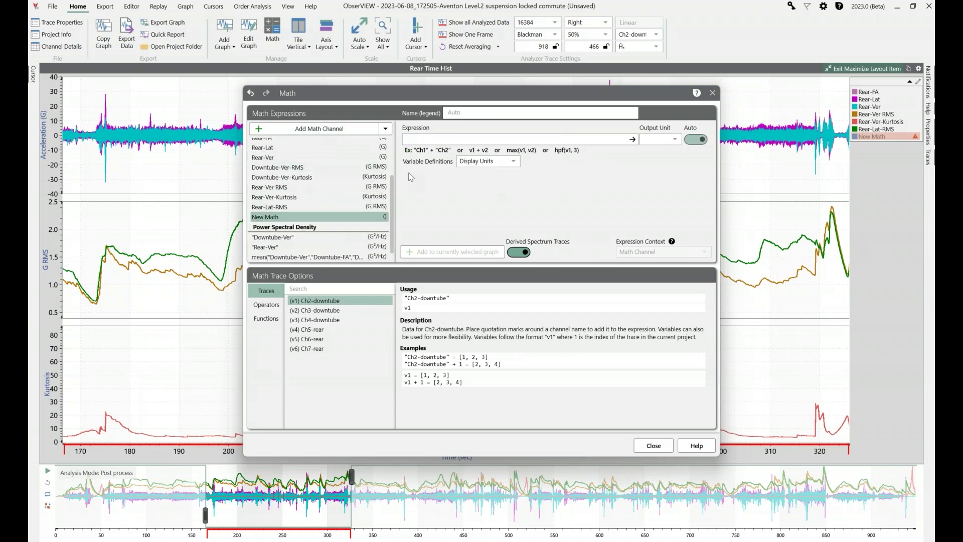
left_click(434, 139)
type("rms (")
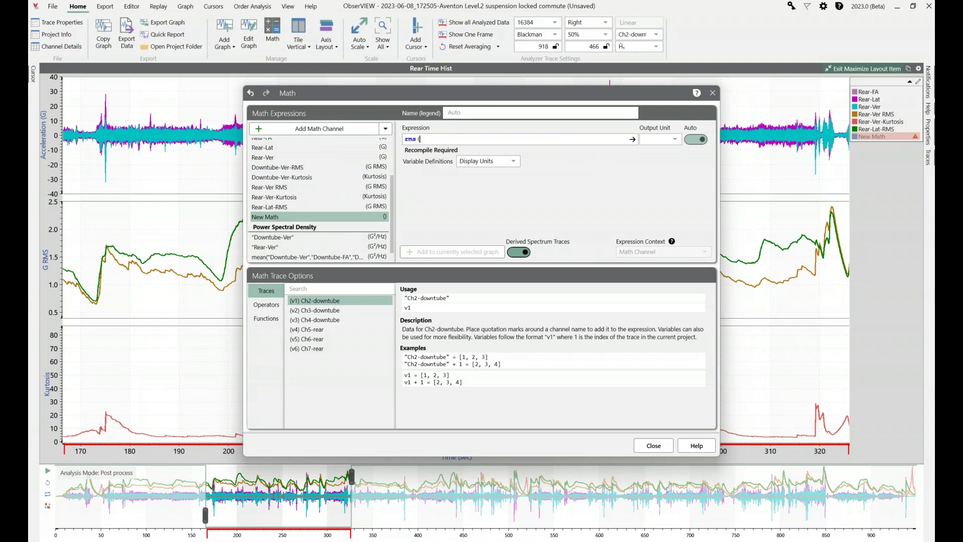
key("ctrl+v")
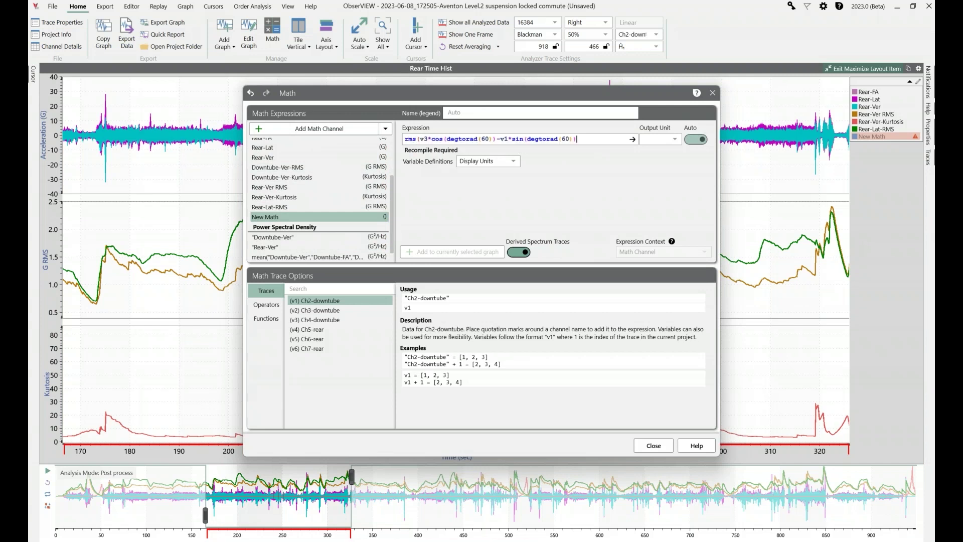
type(")")
key("Return")
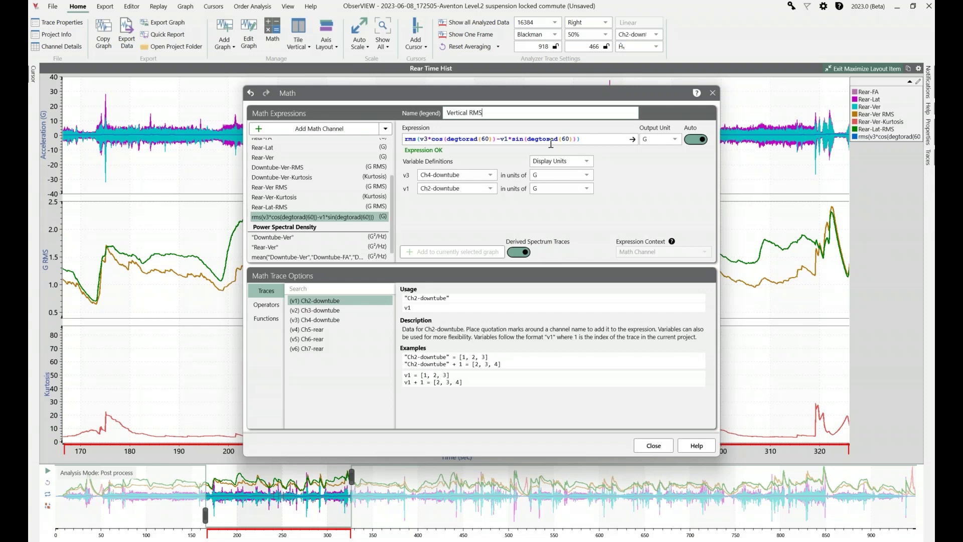
key("Return")
Step: Create a custom GRMS unit without a category as the Vertical RMS channel's output unit, and close the Math dialog
mouse_move(540, 100)
left_mouse_down()
mouse_move(726, 357)
mouse_move(641, 389)
mouse_move(607, 386)
mouse_move(575, 356)
mouse_move(597, 322)
left_mouse_up()
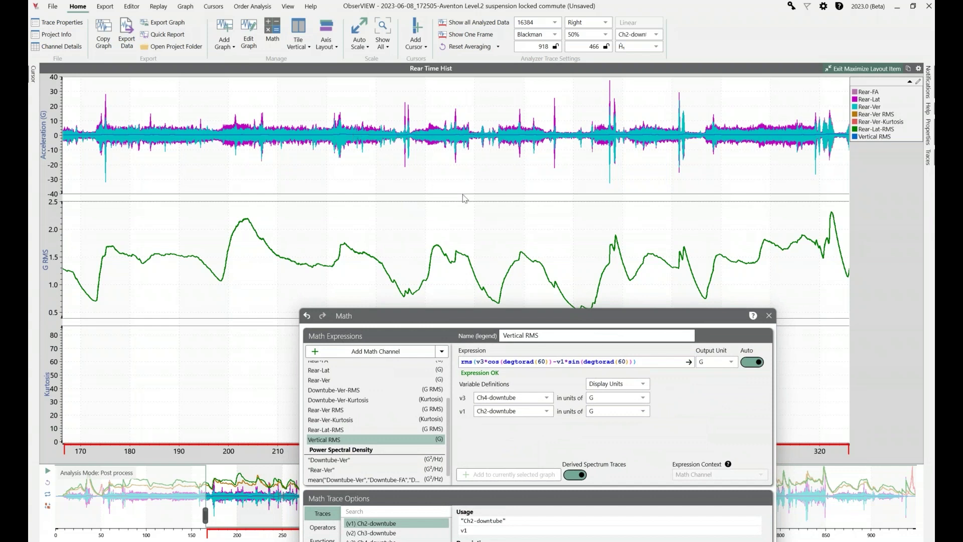
left_click_drag(484, 308, 415, 143)
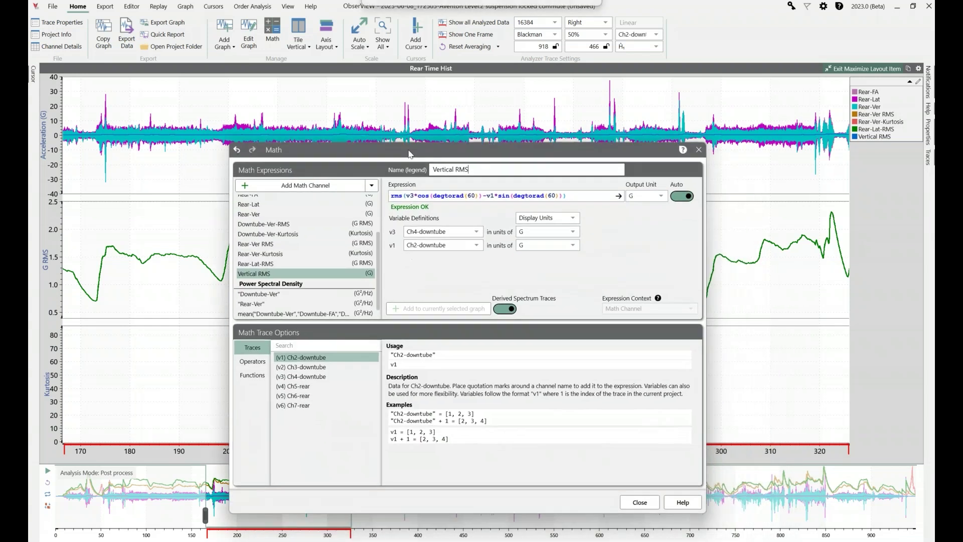
left_click(640, 198)
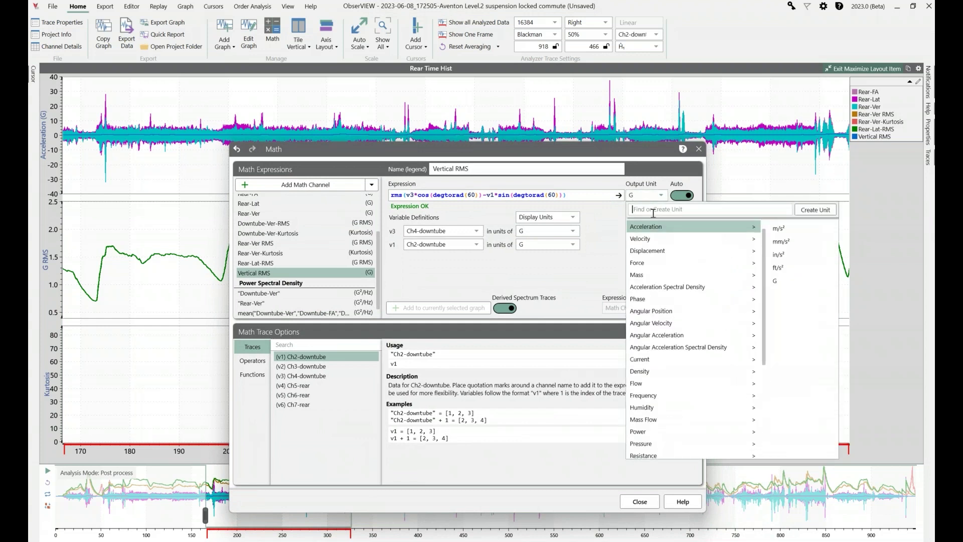
type("GR")
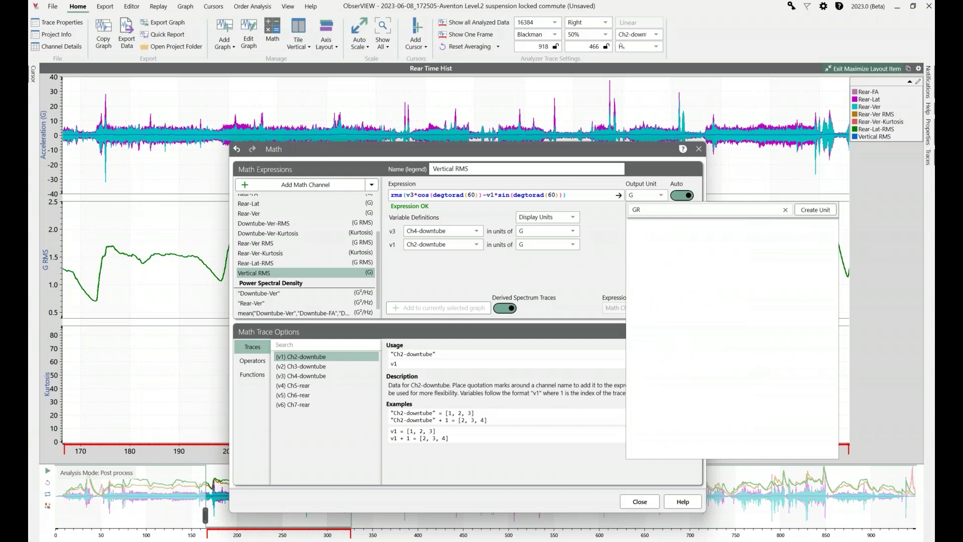
type("MS")
key("Return")
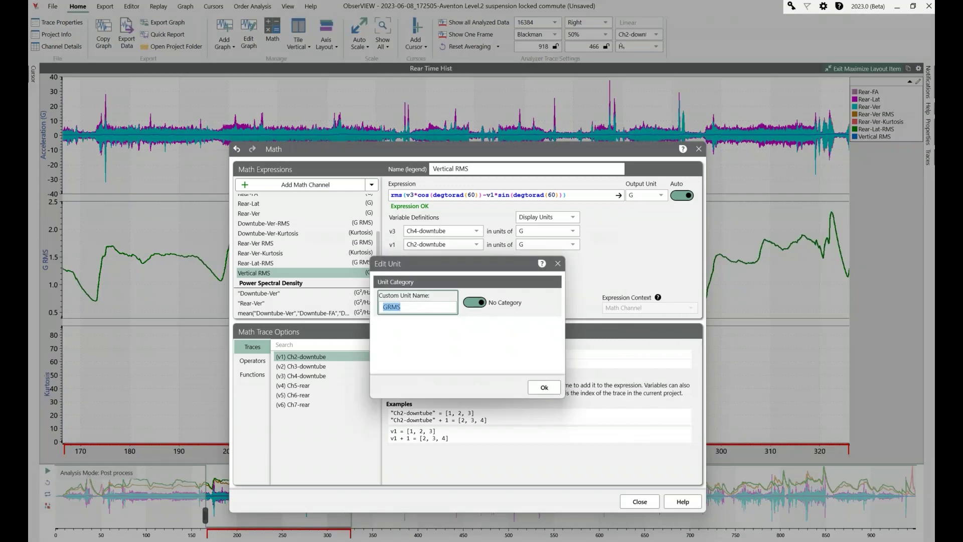
left_click(544, 387)
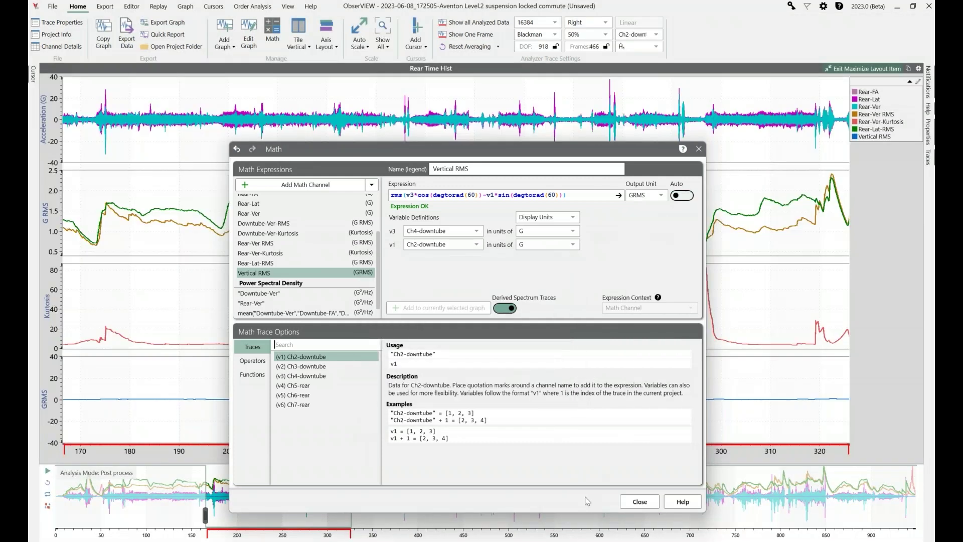
left_click(647, 503)
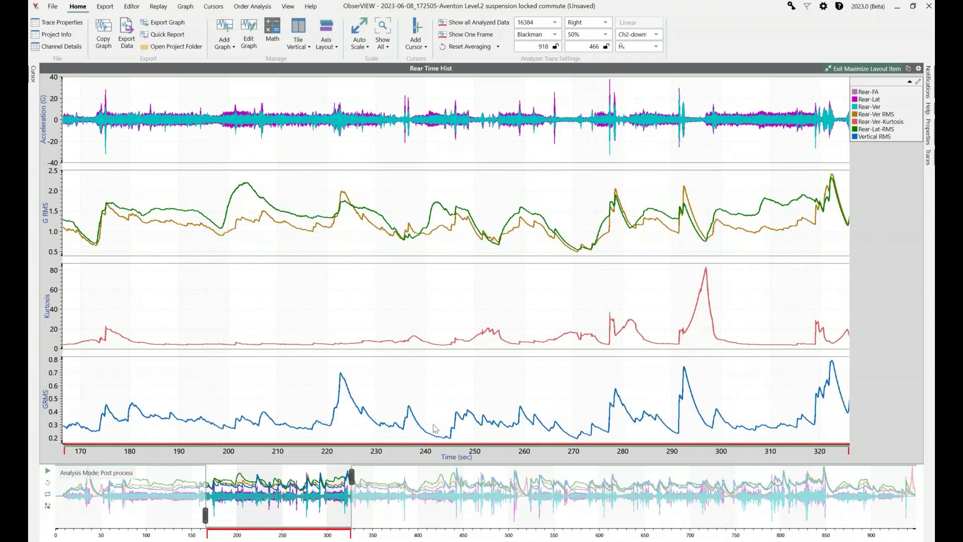
Step: Remove the Rear-Ver RMS, Rear-Ver-Kurtosis and Rear-Lat-RMS traces from the Rear Time Hist graph
left_click(902, 130)
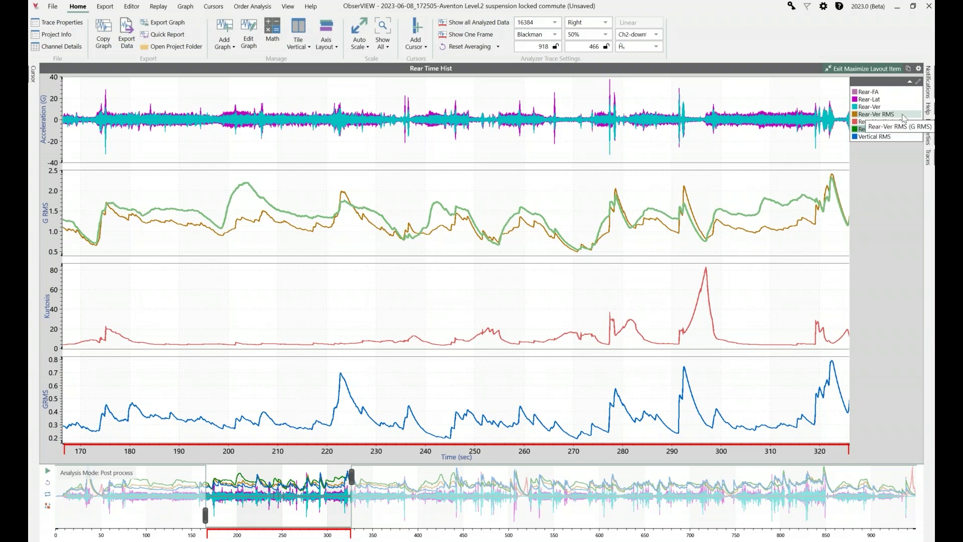
left_click(902, 115, "shift")
key("Delete")
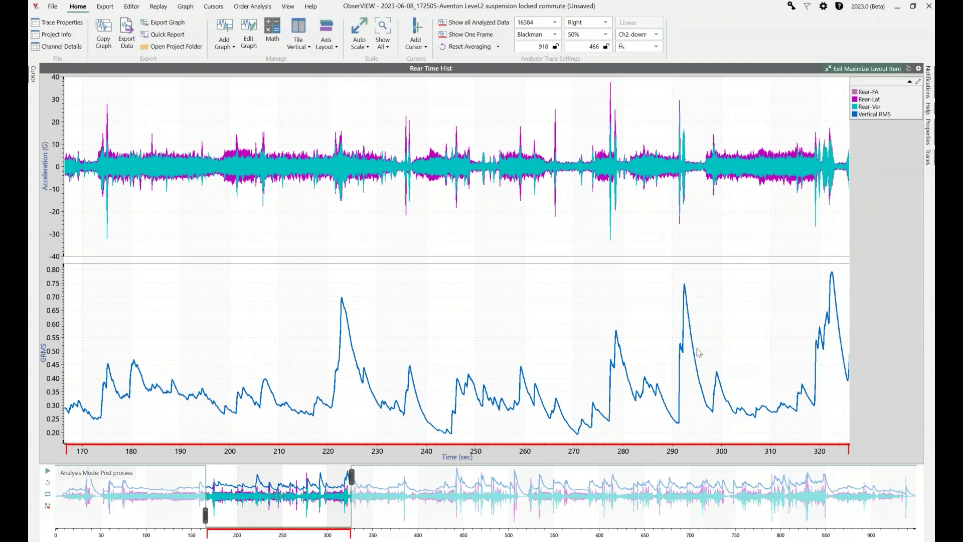
Step: Add 60 as the second argument of the rms function in the Vertical RMS expression and close the Math dialog
double_click(872, 114)
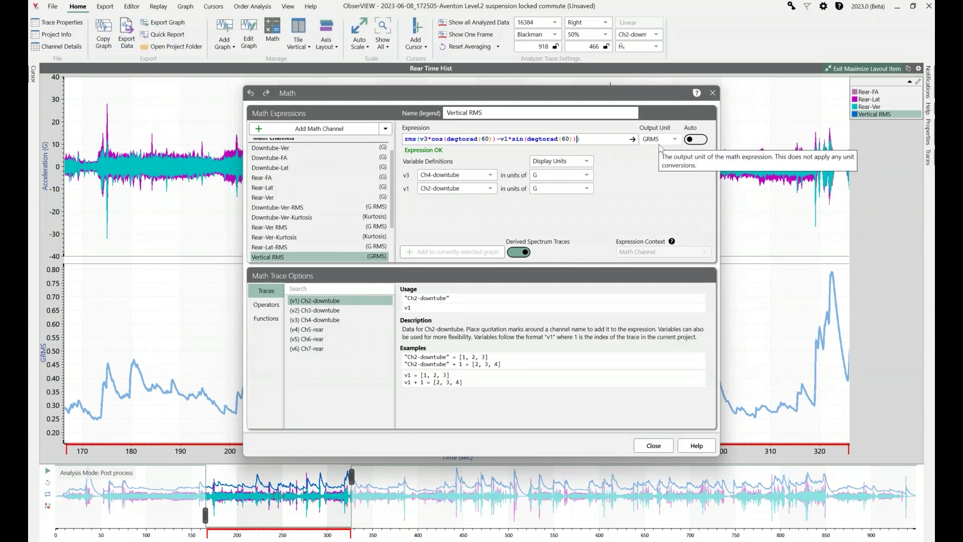
type(",60")
key("Return")
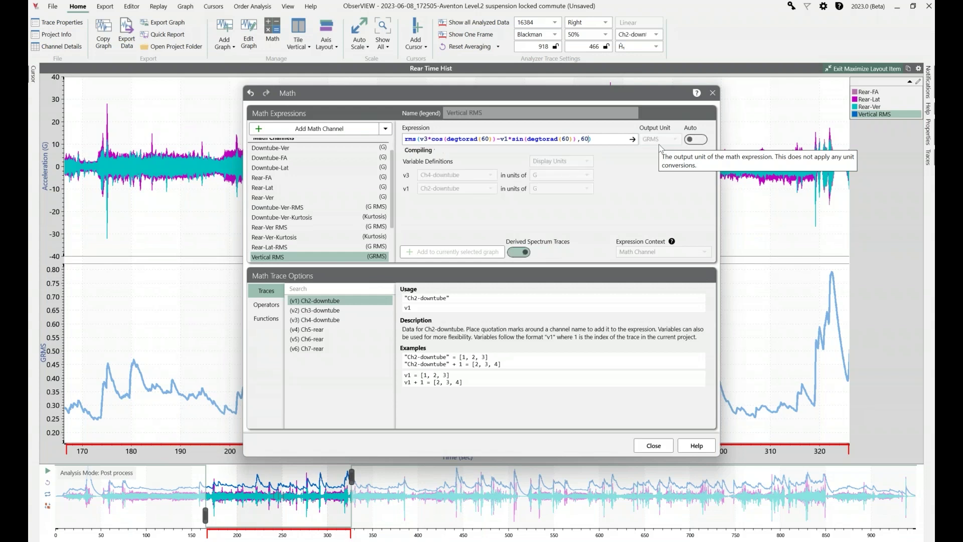
left_click(712, 92)
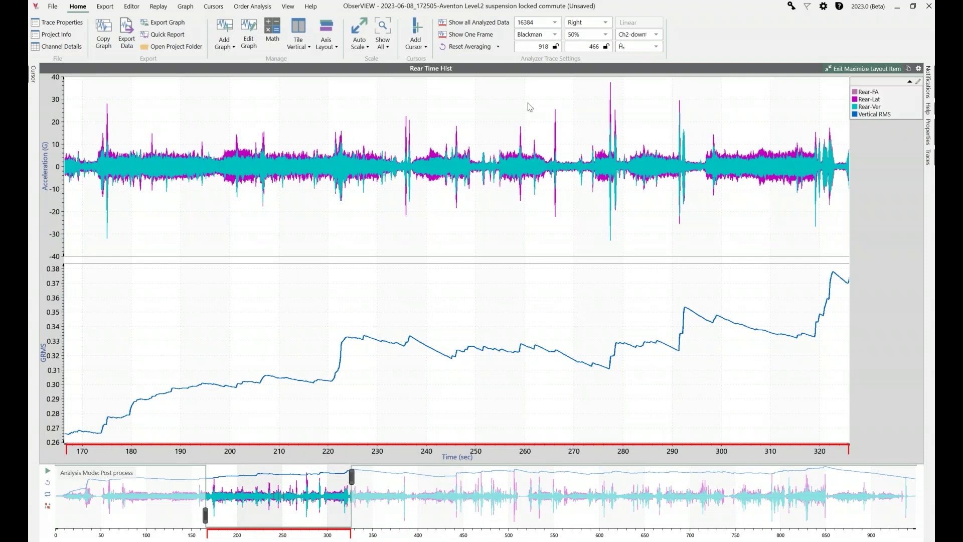
Step: Duplicate the Vertical RMS math channel and rename the copy Vertical Kurtosis
left_click(272, 34)
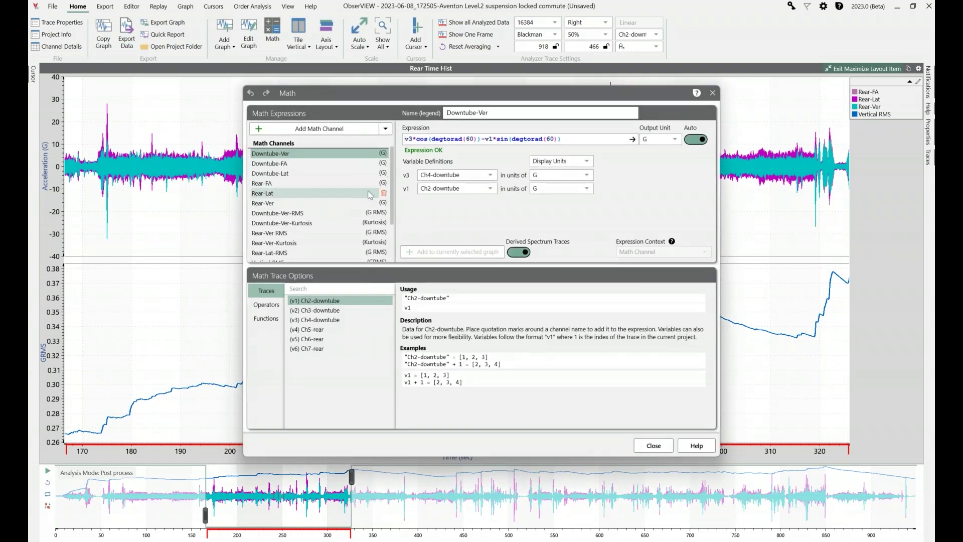
scroll(324, 188, "down", 1)
scroll(321, 200, "down", 1)
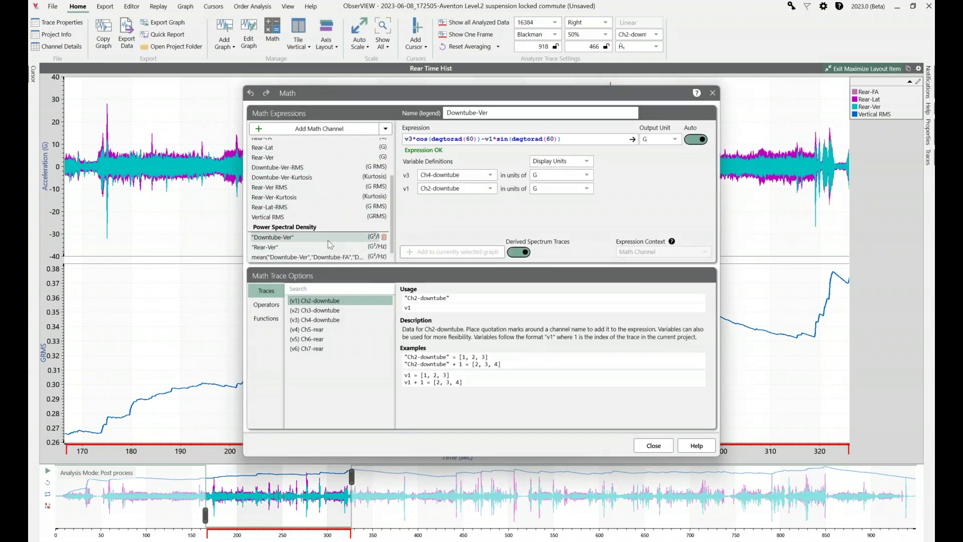
left_click(308, 217)
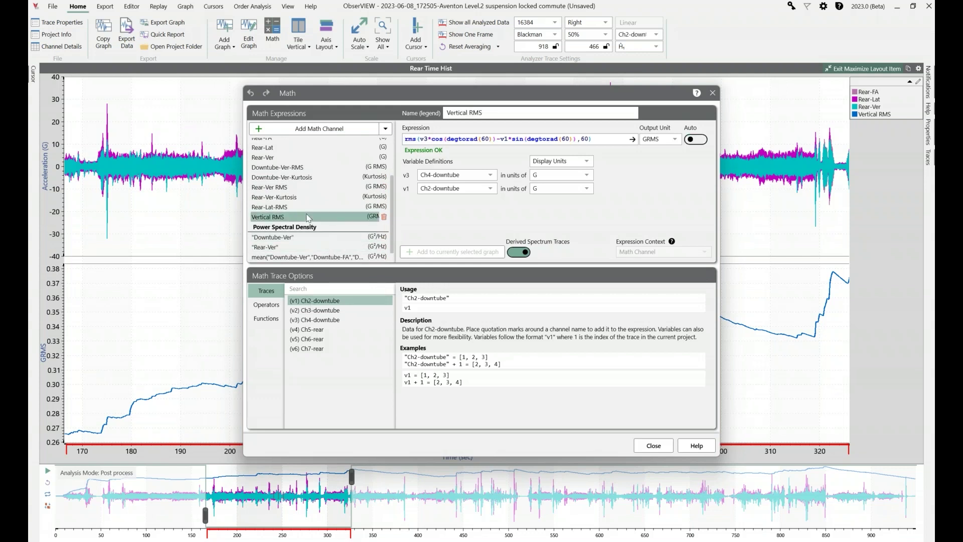
right_click(308, 217)
left_click(328, 222)
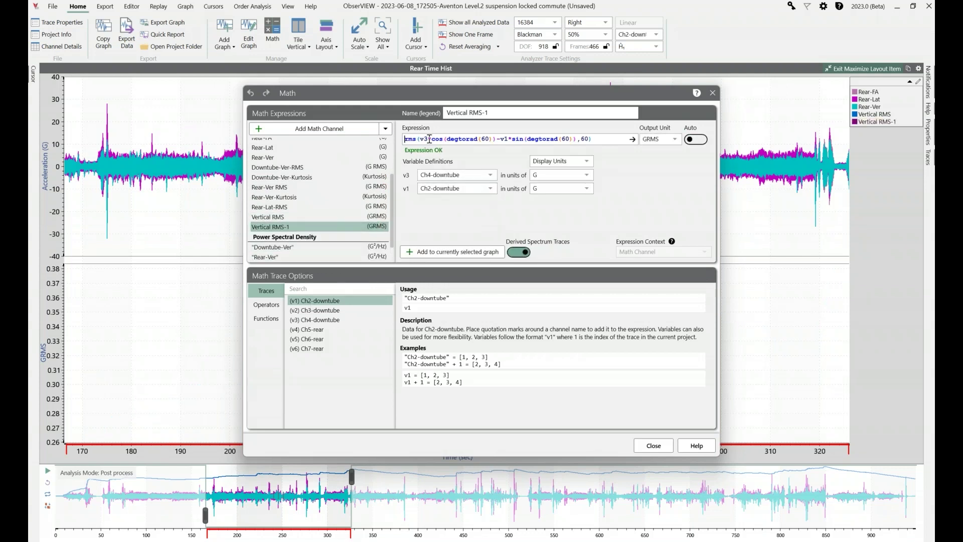
left_click_drag(504, 120, 473, 122)
type("Kurtosis")
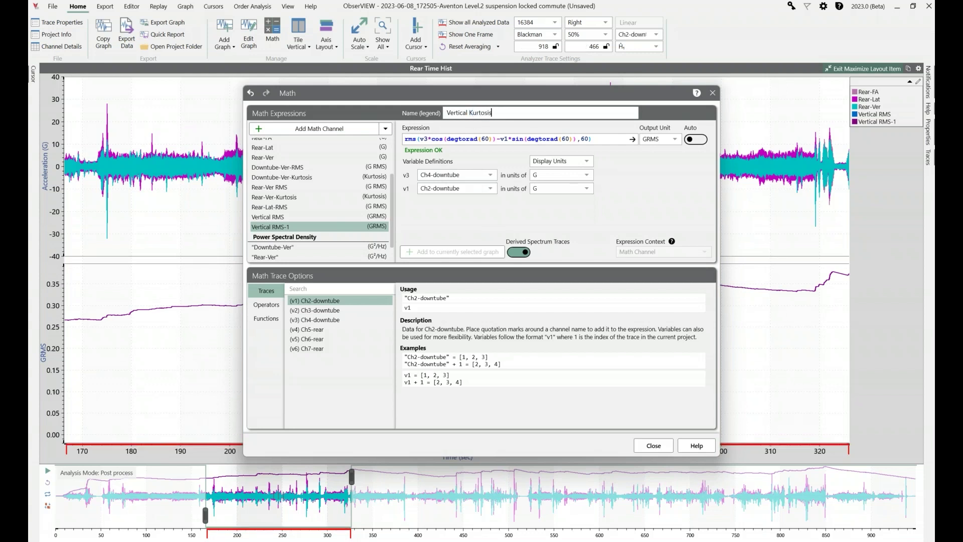
Step: Replace rms with kurtosis in the Vertical Kurtosis expression, set its output unit to Kurtosis and close the Math dialog
double_click(410, 139)
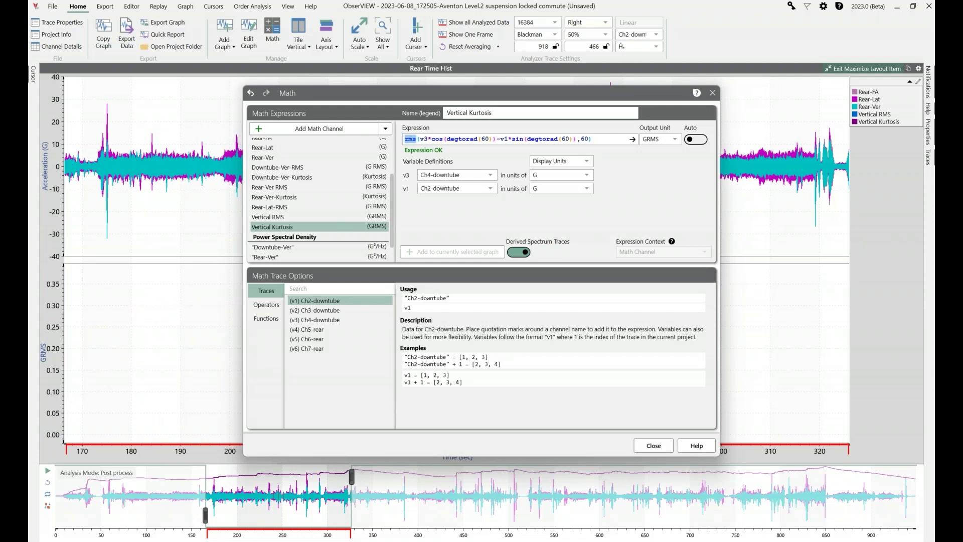
type("kurtosis")
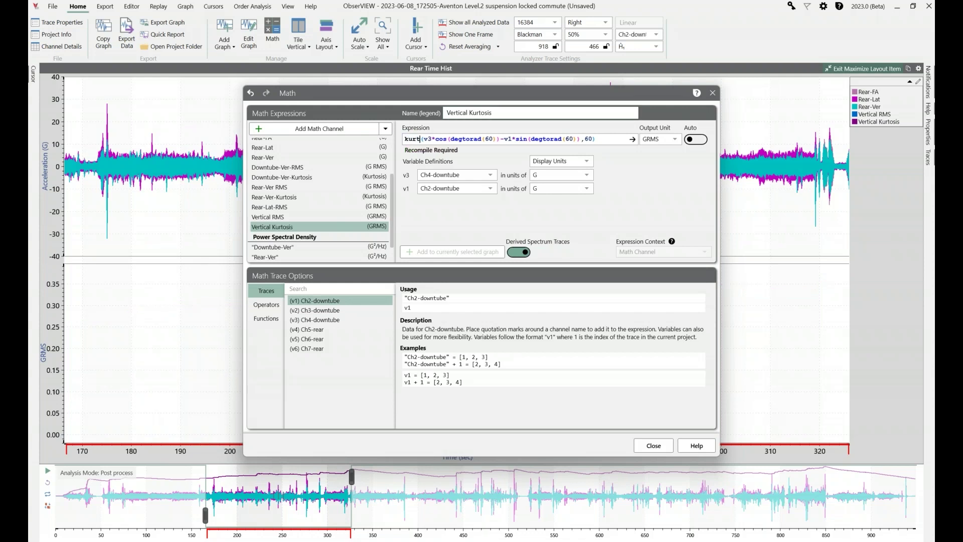
key("Return")
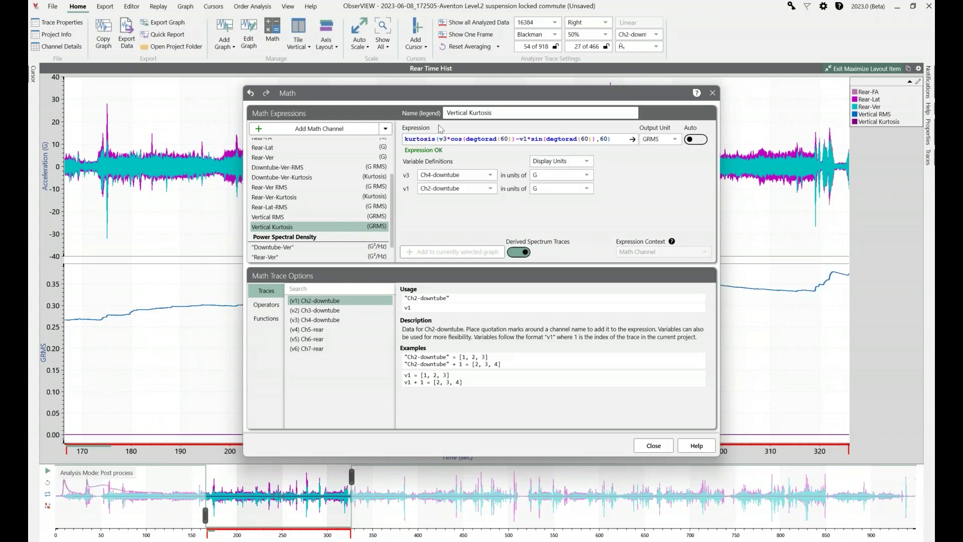
left_click(660, 143)
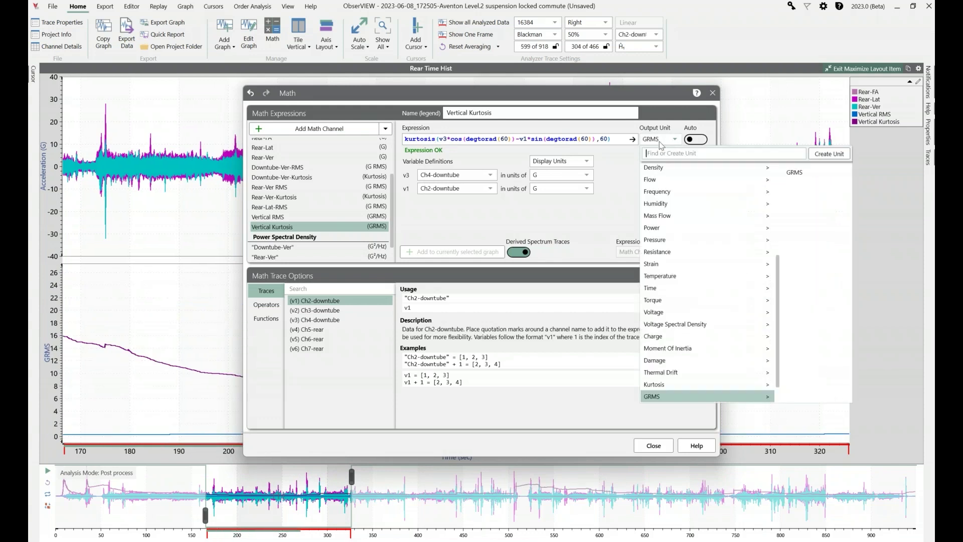
type("Kurtosis")
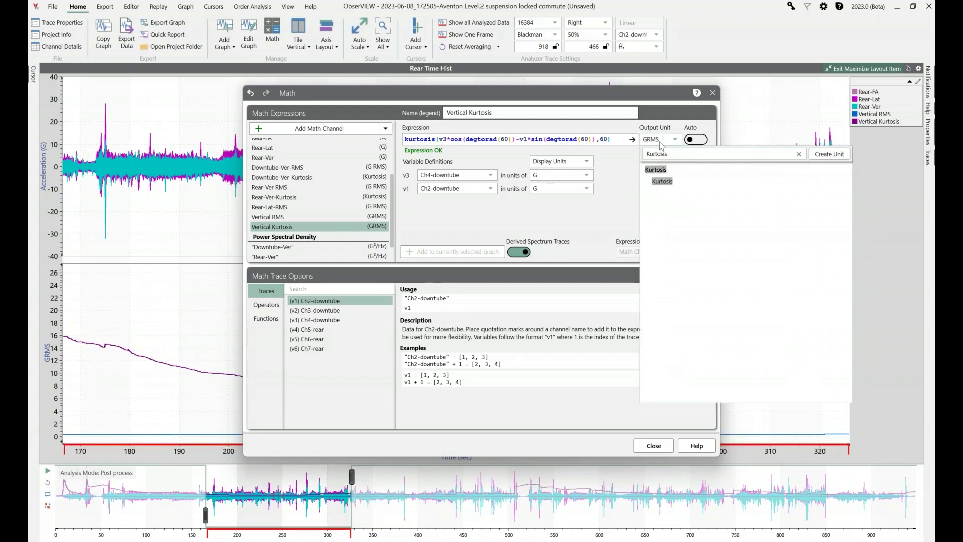
left_click(674, 179)
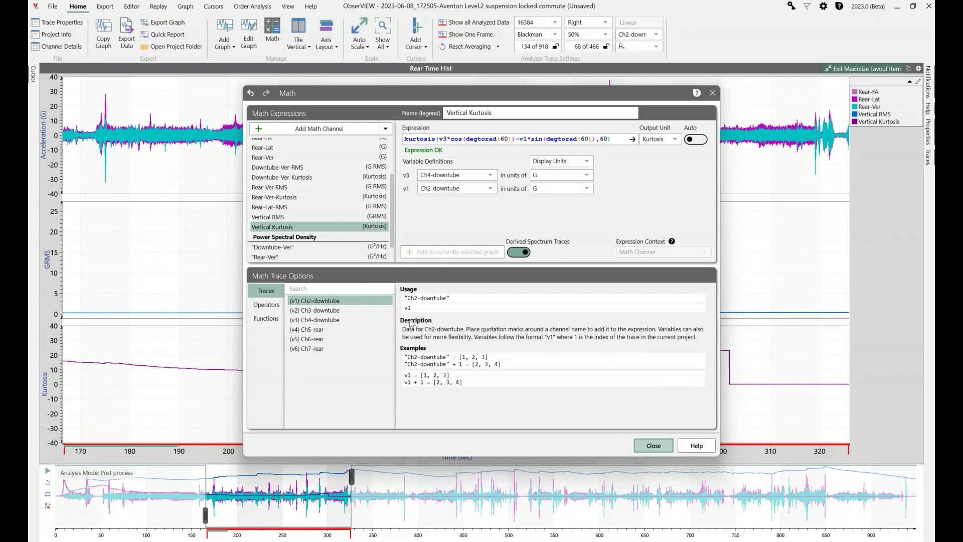
left_click(654, 446)
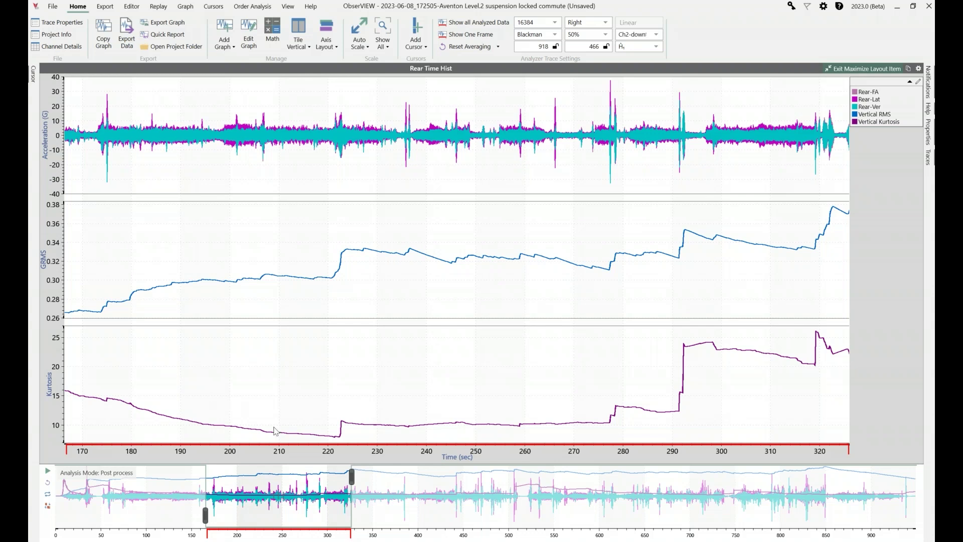
Step: Move and shorten the analyzed time range to about 138 to 205 seconds, and restore the full graph layout
left_click_drag(285, 499, 210, 499)
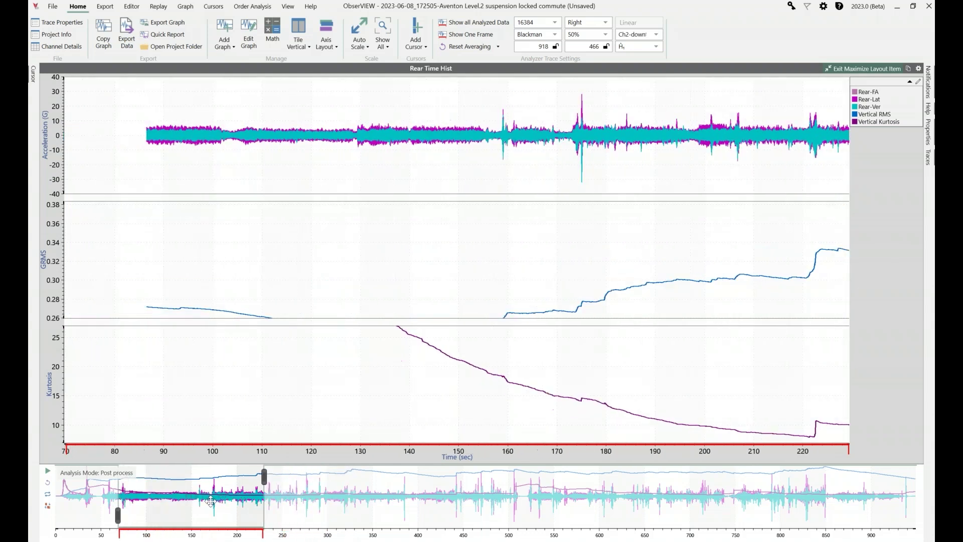
left_click_drag(272, 478, 219, 500)
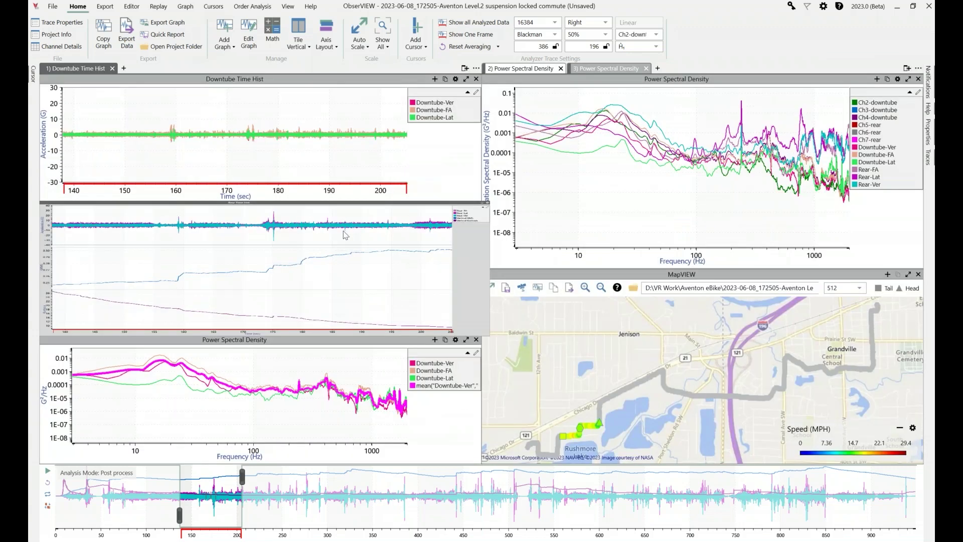
left_click(879, 71)
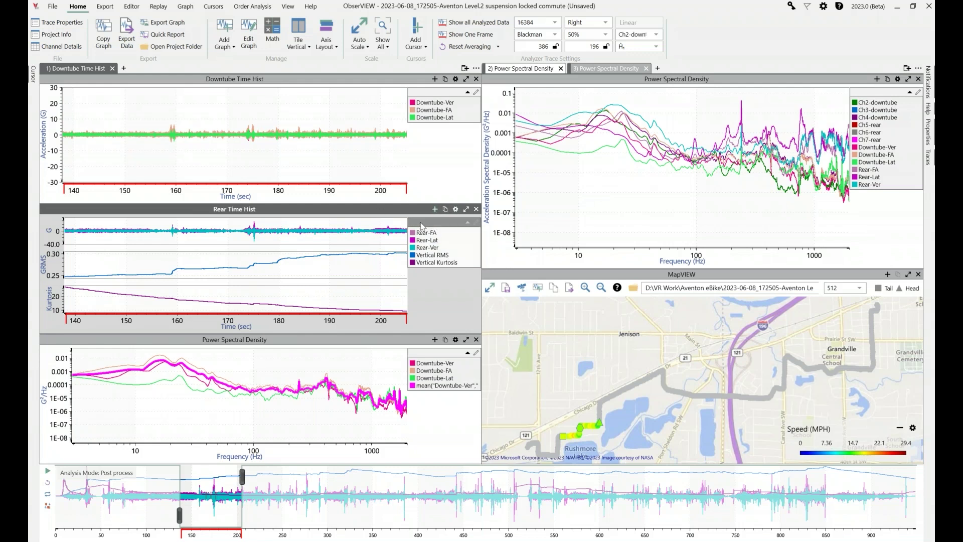
Step: Add an FDS Test Spectrum graph with all listed traces in a new tab beside the Power Spectral Density tabs
left_click(657, 68)
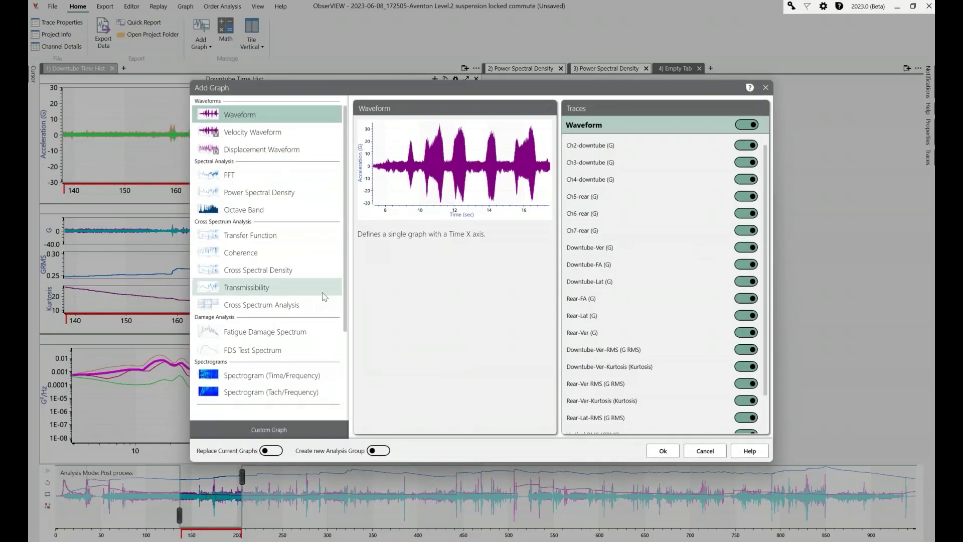
scroll(281, 321, "down", 1)
left_click(264, 306)
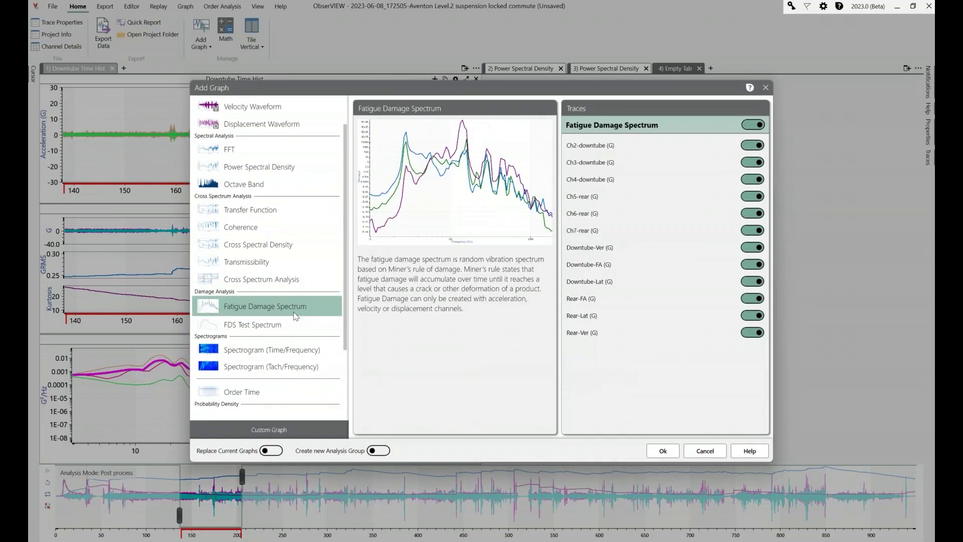
left_click(252, 324)
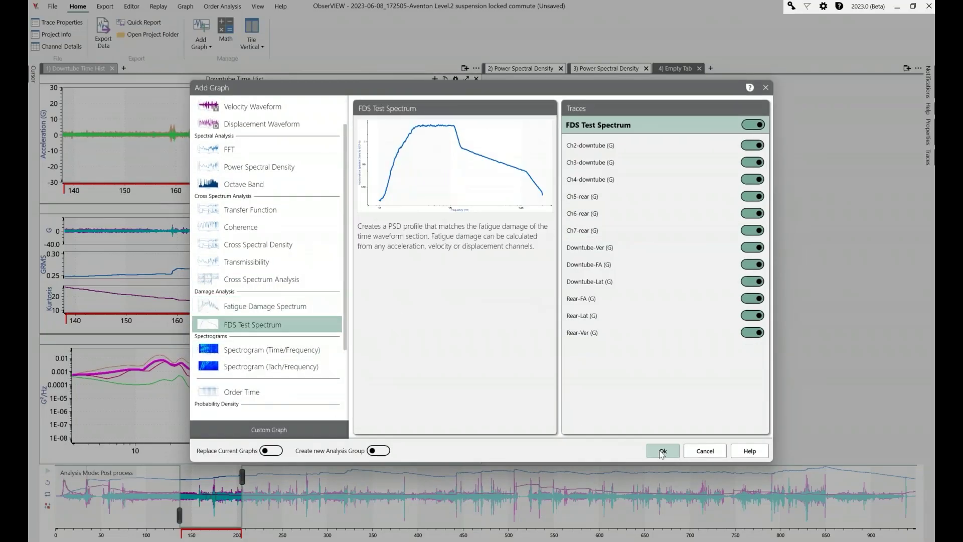
left_click(662, 450)
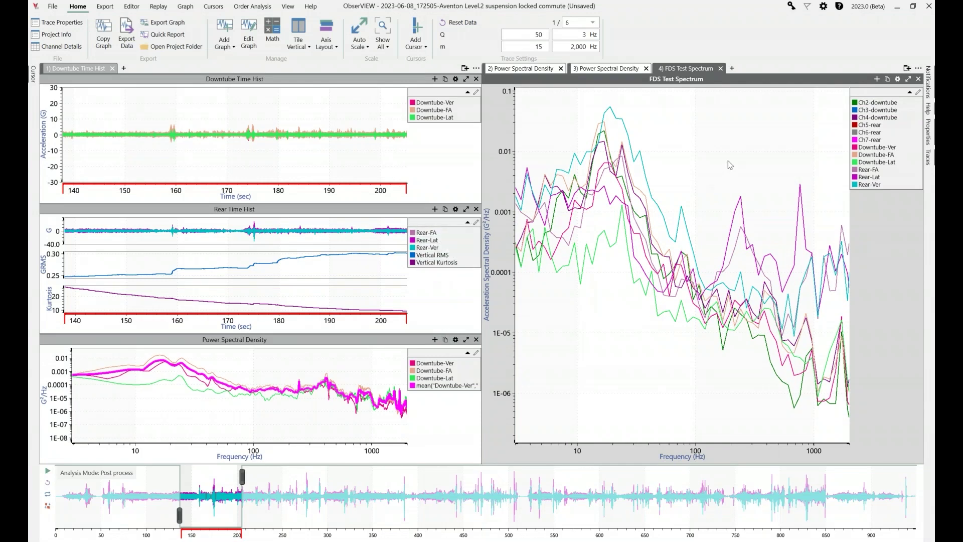
Step: Show only the Rear-Ver trace in the FDS Test Spectrum graph and display the graph's properties
right_click(883, 185)
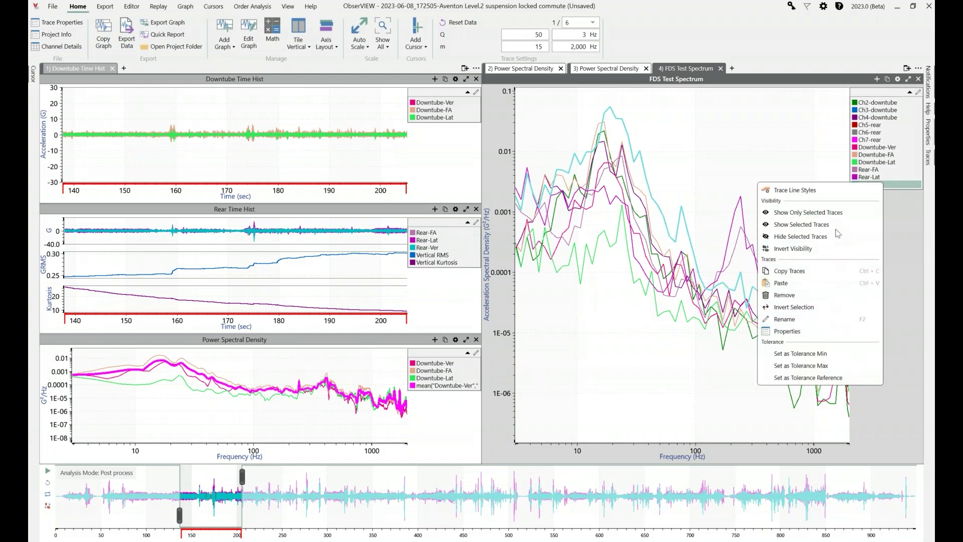
left_click(839, 213)
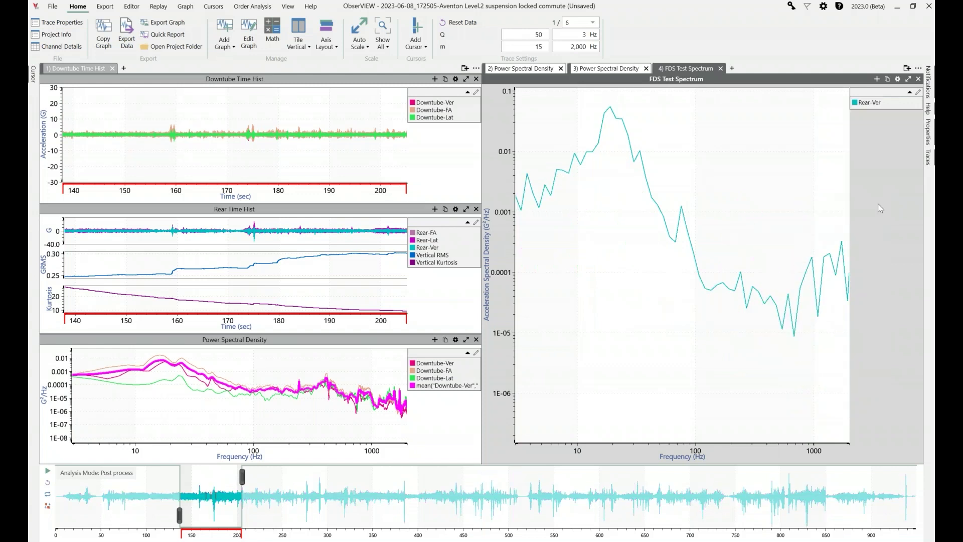
left_click(929, 134)
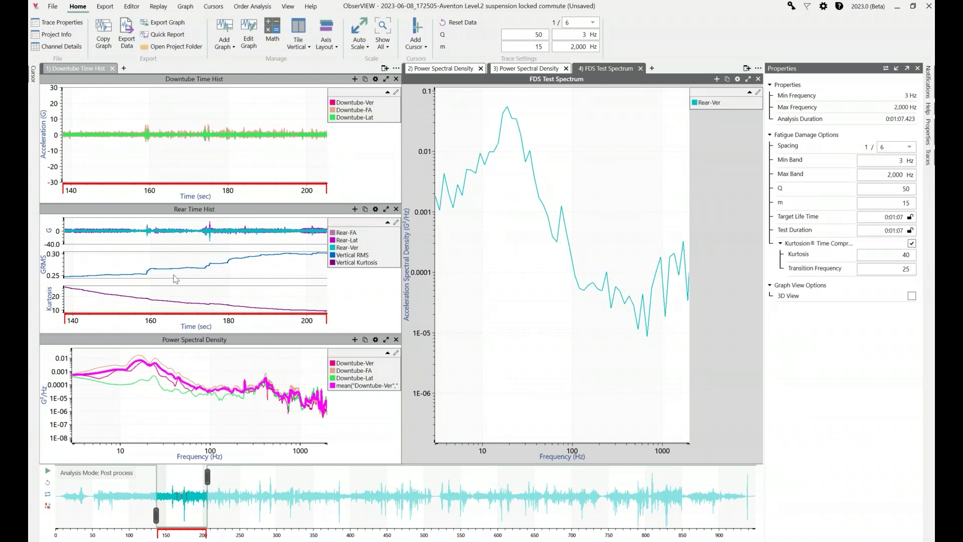
Step: Maximize the Rear Time Hist graph, extend the end of the analyzed time range to about 458 seconds, and restore the layout
left_click(299, 210)
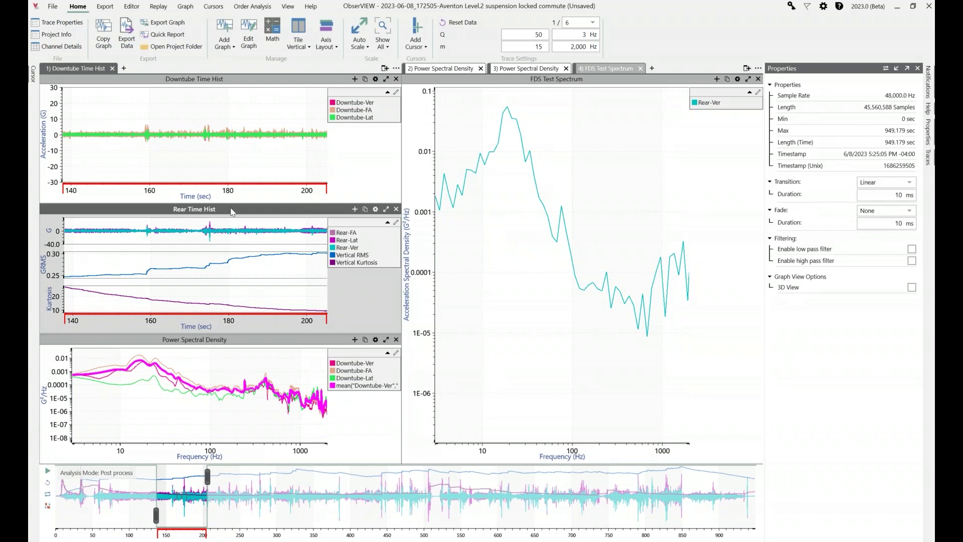
left_click(386, 209)
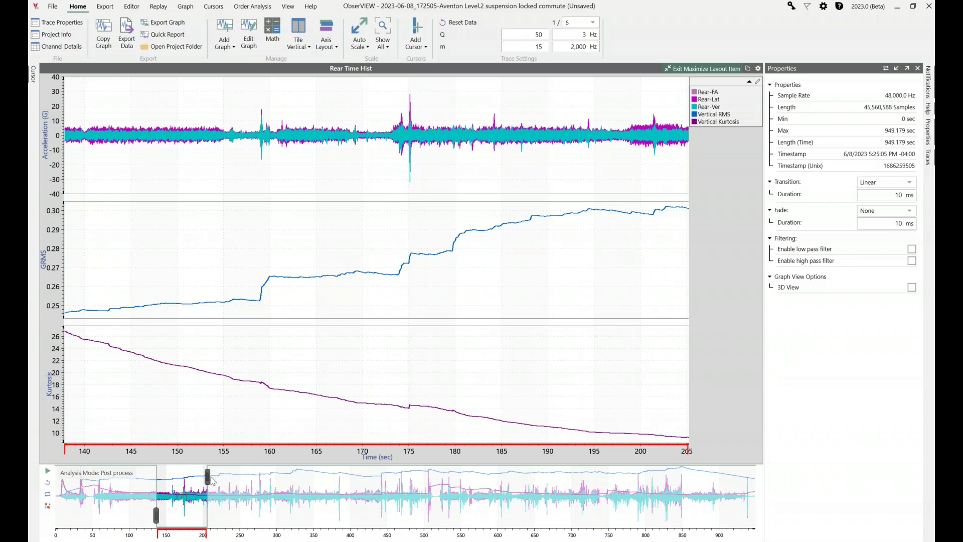
left_click_drag(208, 478, 391, 486)
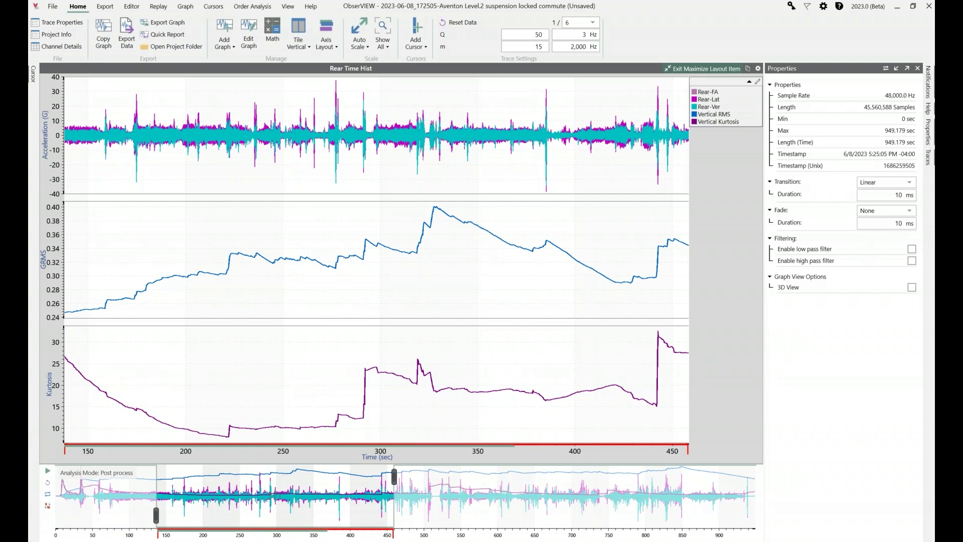
left_click(701, 69)
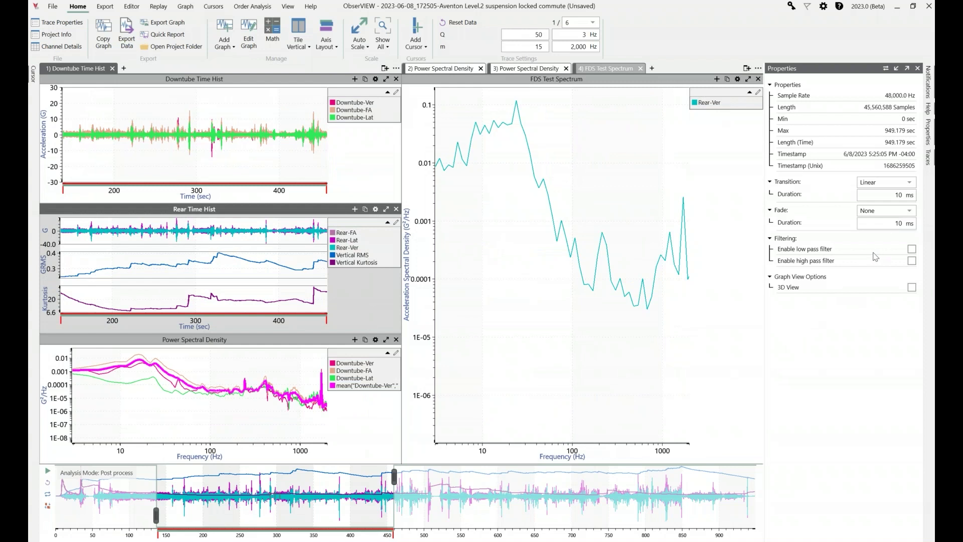
Step: Set the Kurtosis value to 25 in the Kurtosion time compression options of the FDS Test Spectrum graph
left_click(718, 226)
left_click(902, 255)
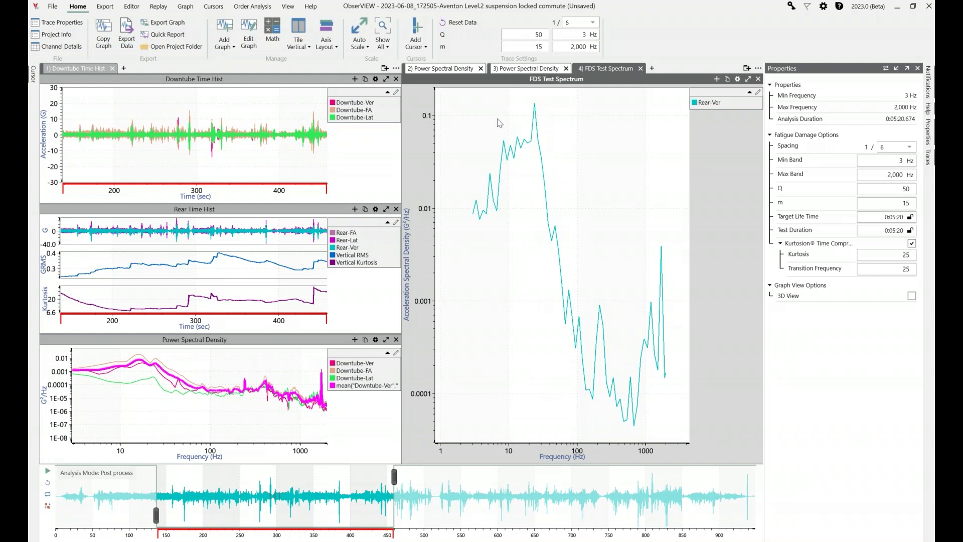
Step: Open the Math Traces help from the Math dialog of the downtube Power Spectral Density graph and enlarge the help window
left_click(272, 94)
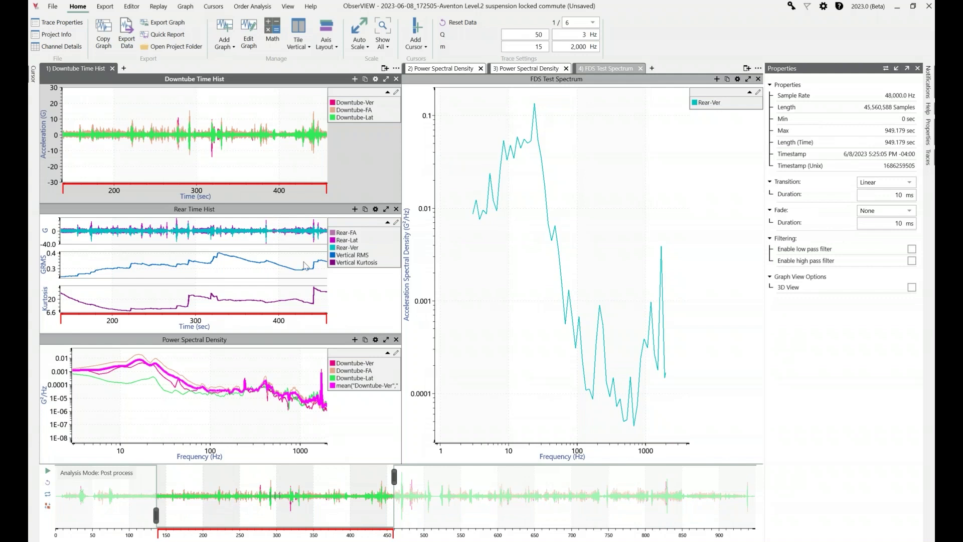
left_click(305, 266)
left_click(299, 366)
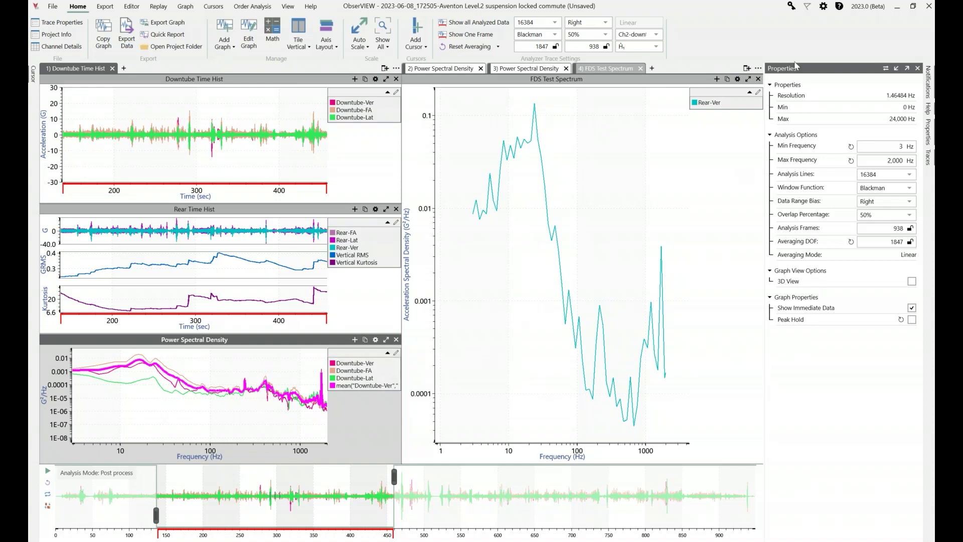
left_click(272, 33)
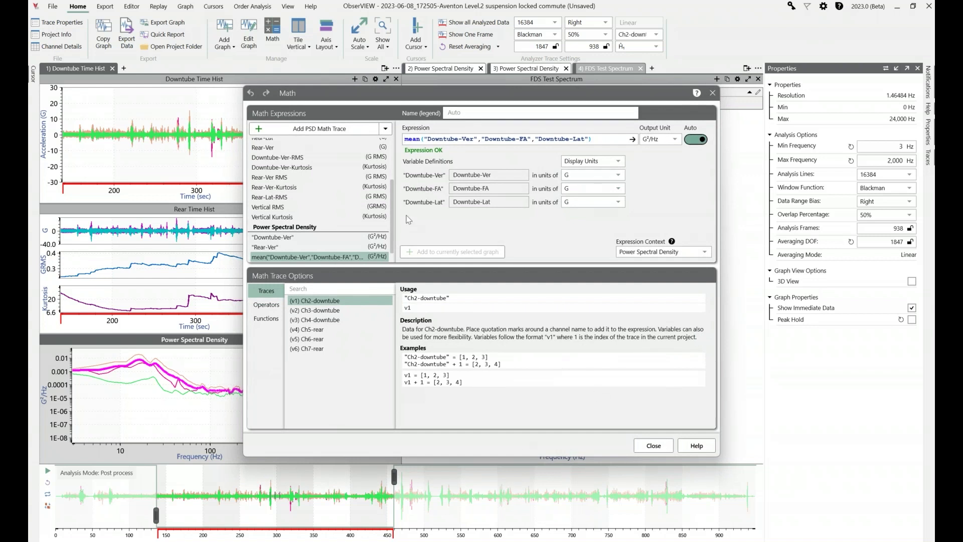
left_click(696, 446)
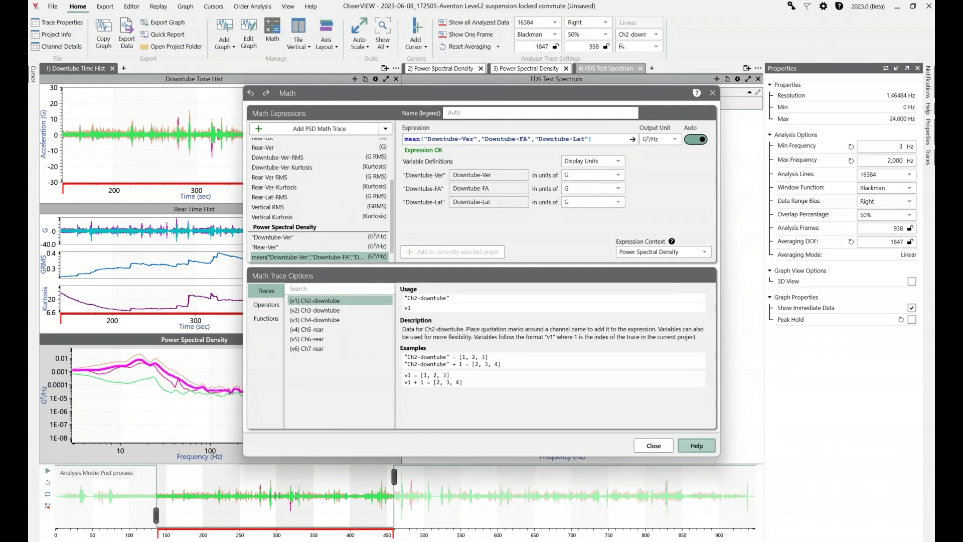
left_click_drag(496, 39, 446, 22)
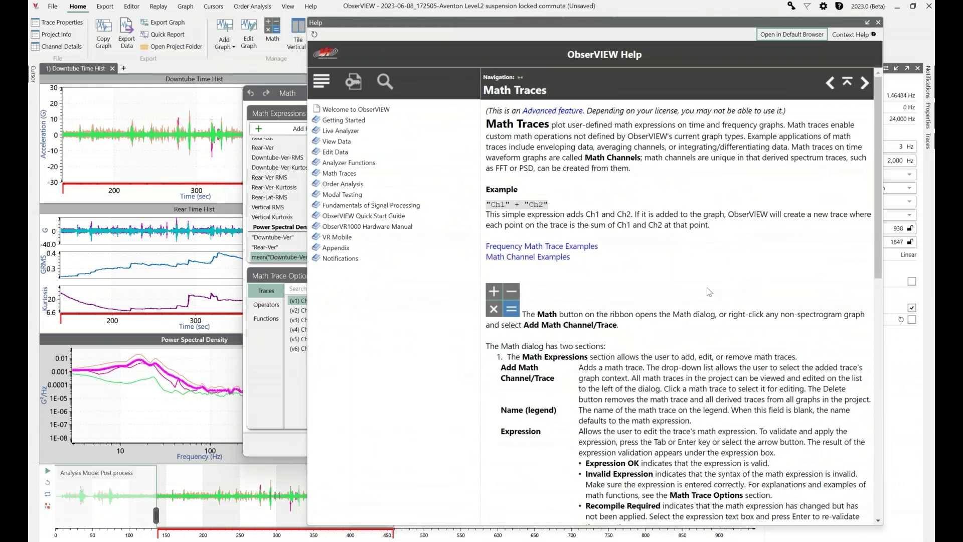
left_click_drag(307, 320, 133, 301)
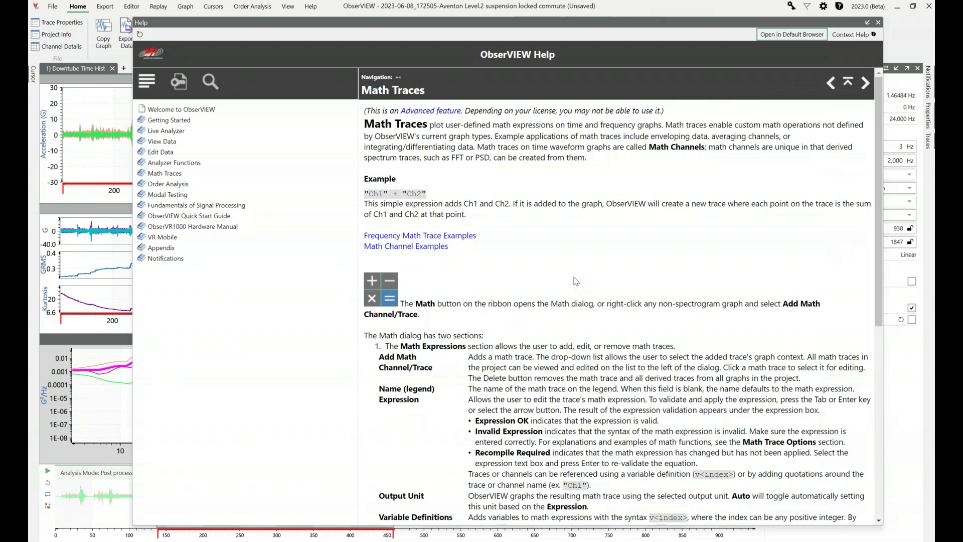
Step: Open the Frequency Math Trace Examples and read those on enveloping and averaging PSDs, scaling a trace, and FFT ratios
left_click(421, 236)
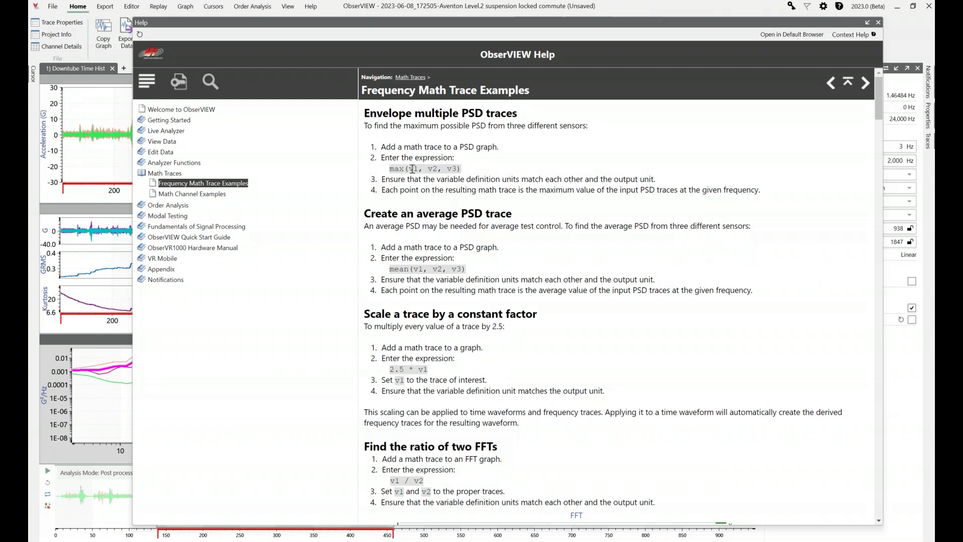
scroll(500, 160, "down", 2)
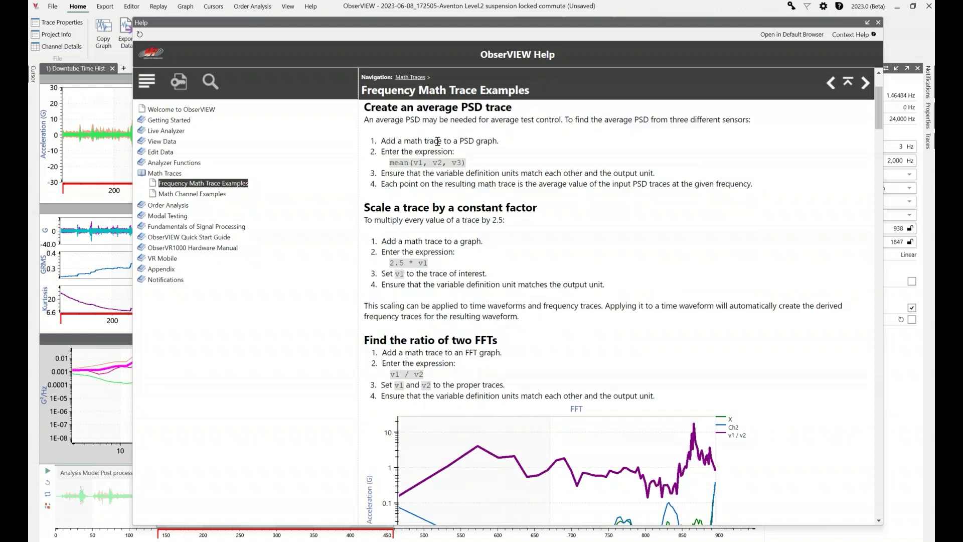
left_click_drag(390, 162, 466, 163)
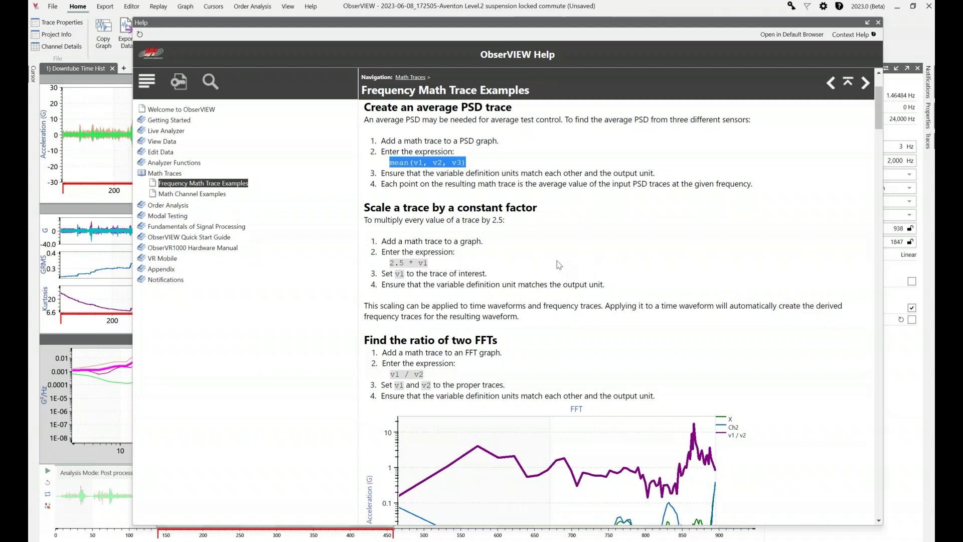
scroll(555, 269, "down", 1)
scroll(540, 253, "down", 1)
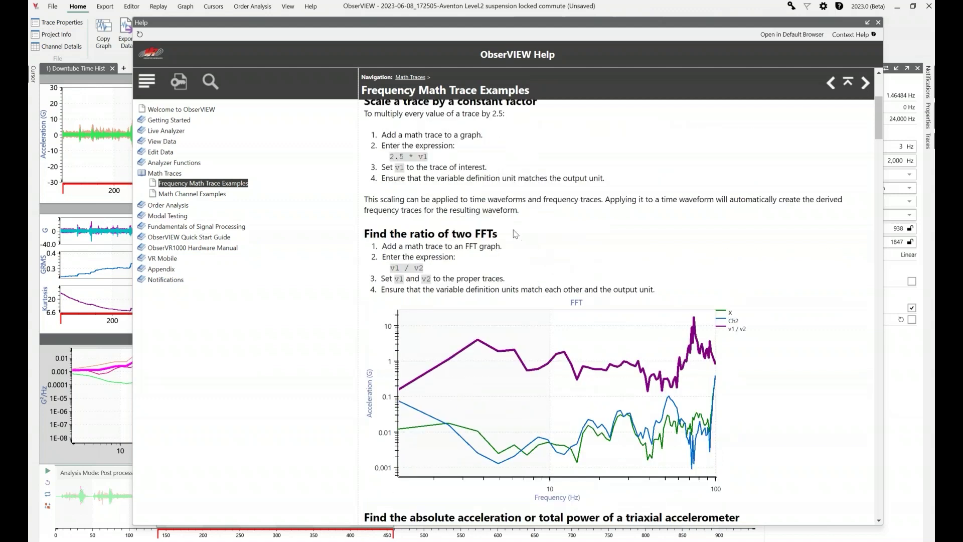
left_click_drag(392, 158, 424, 156)
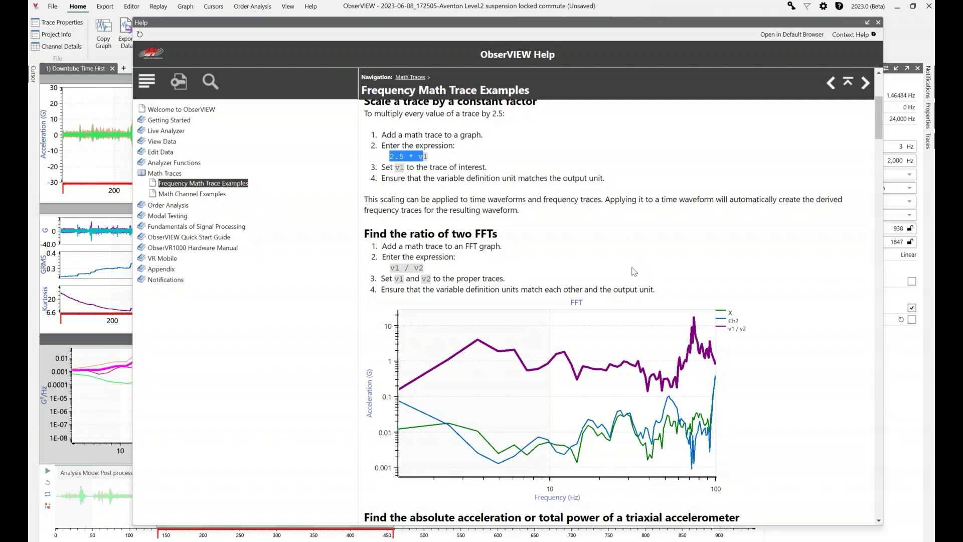
scroll(634, 271, "down", 2)
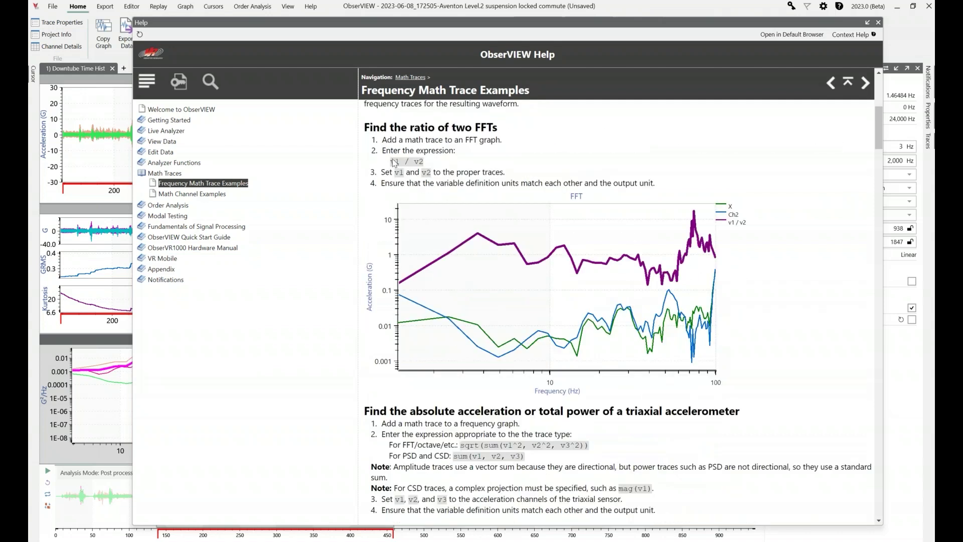
Step: Examine the FFT and PSD expressions for the absolute acceleration or total power of a triaxial accelerometer
scroll(599, 269, "down", 4)
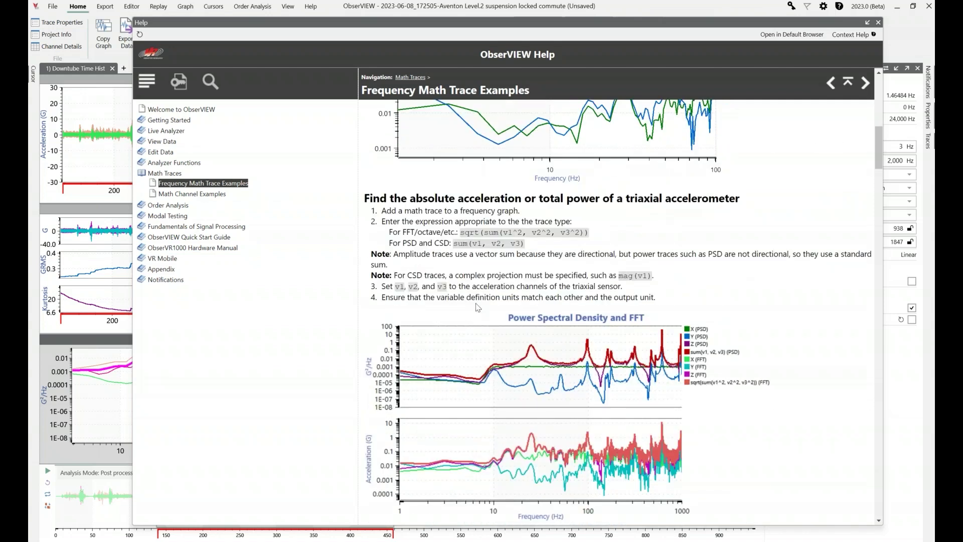
scroll(510, 229, "down", 1)
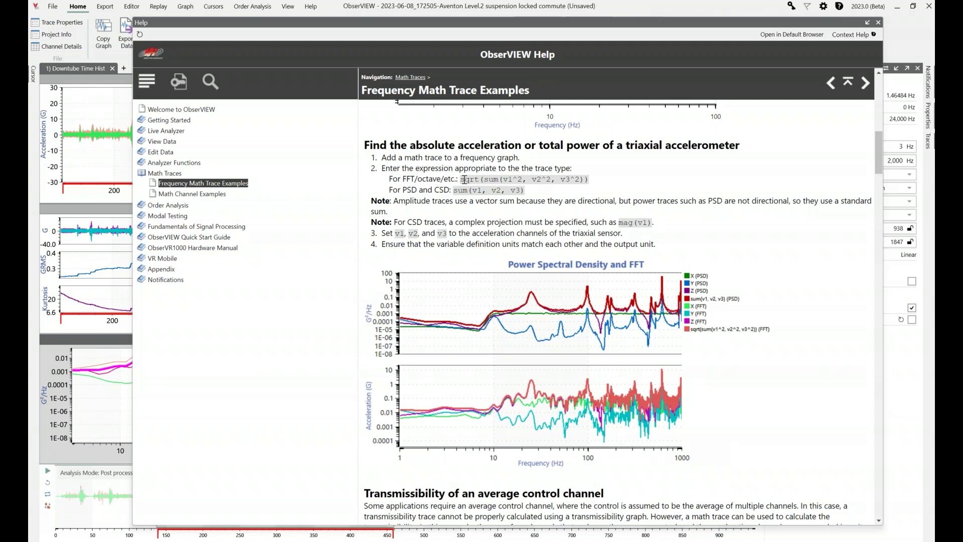
left_click_drag(463, 179, 580, 180)
left_click(546, 185)
left_click_drag(458, 192, 530, 191)
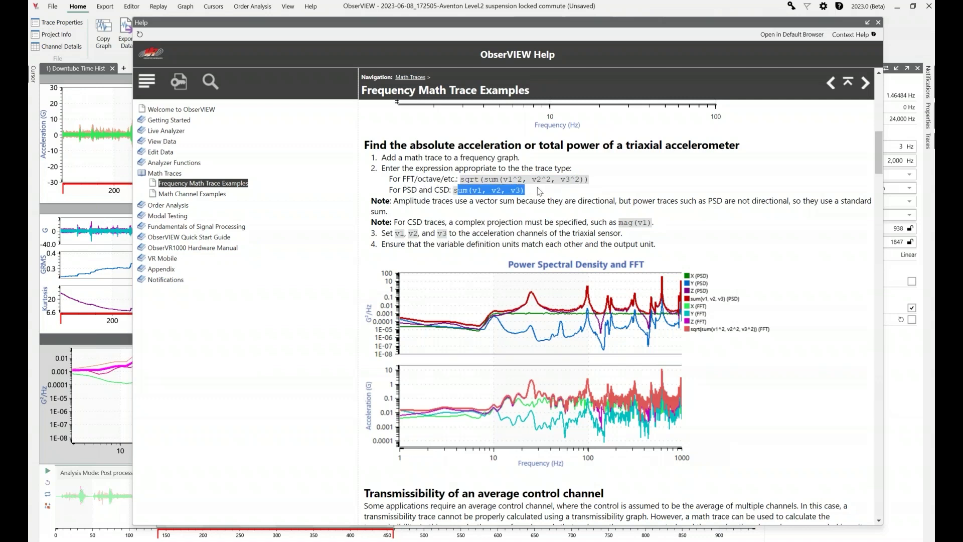
left_click(540, 192)
Step: Read the examples on transmissibility of an average control channel and relative power between two waveforms
scroll(549, 197, "down", 4)
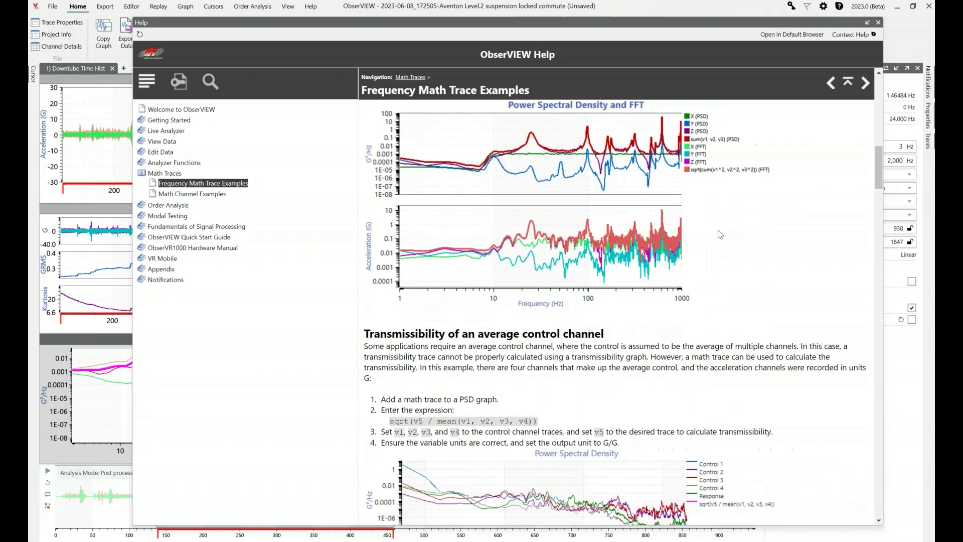
scroll(653, 242, "down", 3)
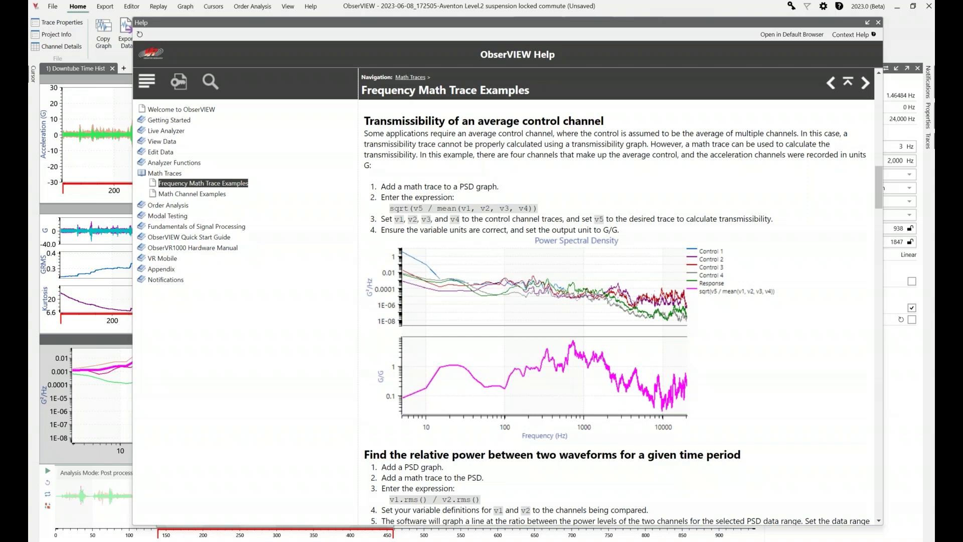
left_click_drag(480, 91, 472, 134)
left_click_drag(457, 208, 461, 210)
left_click(477, 184)
scroll(567, 227, "down", 2)
scroll(569, 226, "down", 3)
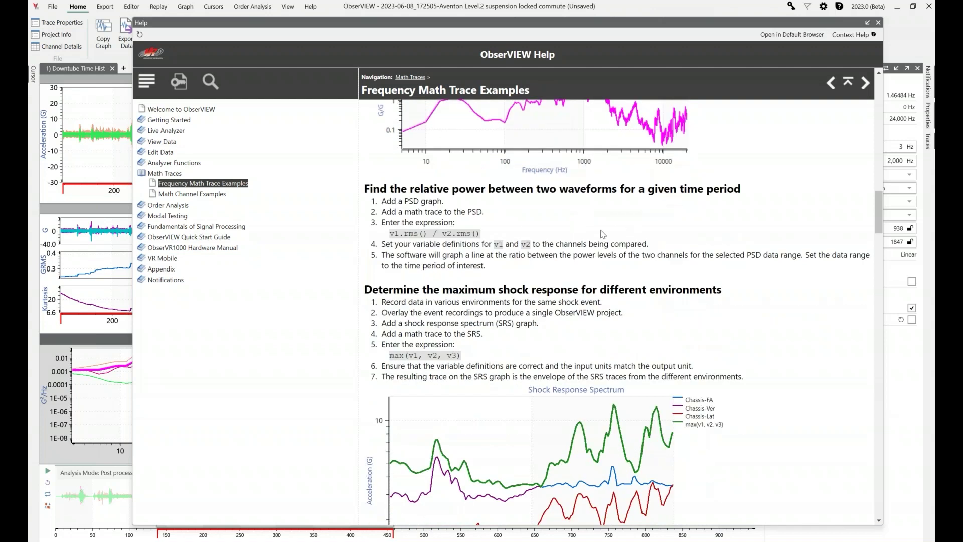
Step: Examine the transfer function coherence mask example, including its highlighted background and the alternative mag(v2) * (mag(coh(v2)) > 0.8) trace
scroll(622, 228, "down", 8)
scroll(745, 302, "down", 13)
scroll(759, 311, "up", 1)
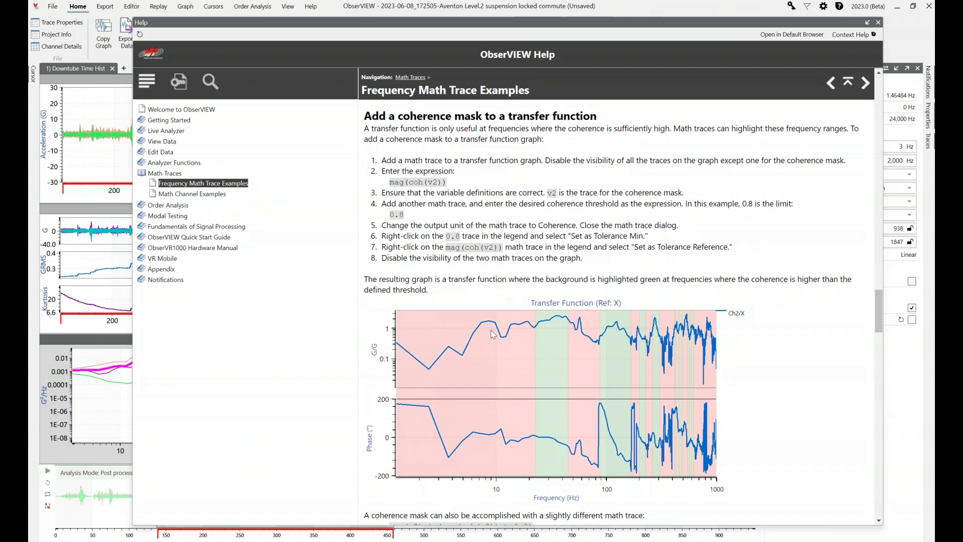
scroll(541, 368, "down", 1)
scroll(540, 368, "down", 2)
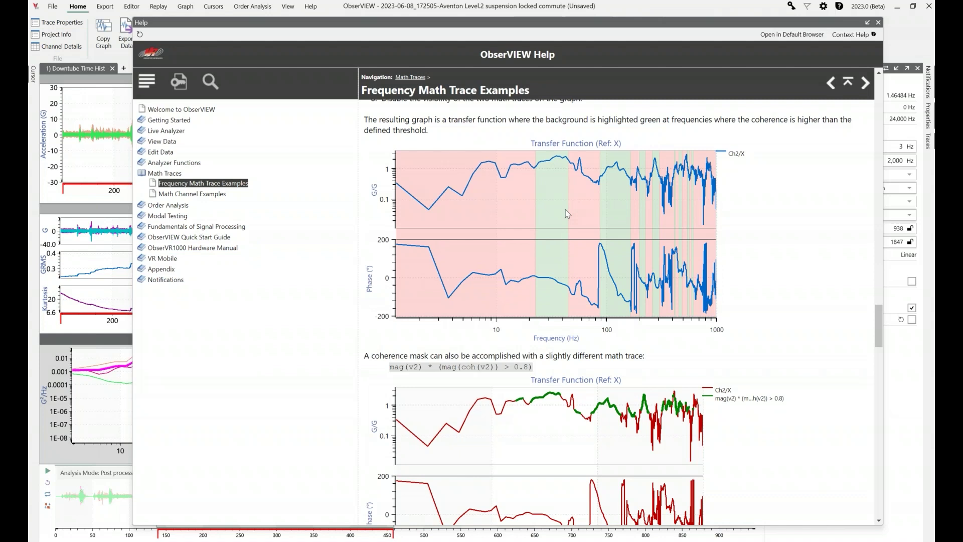
scroll(569, 214, "down", 1)
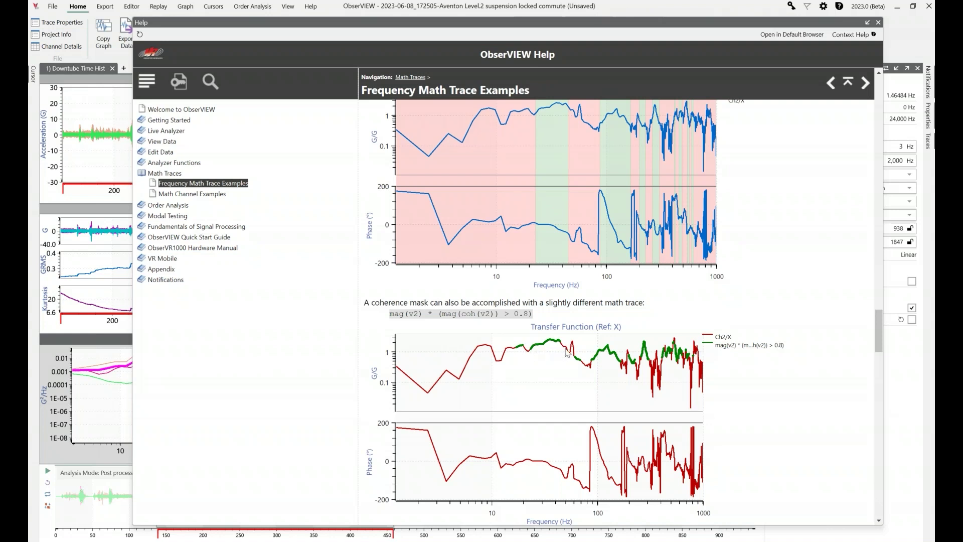
scroll(632, 334, "up", 2)
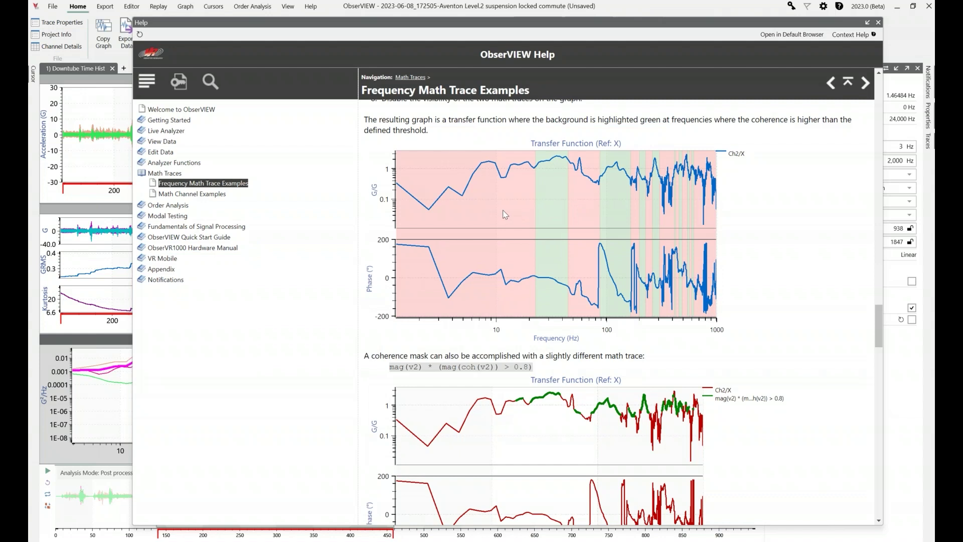
scroll(549, 221, "down", 7)
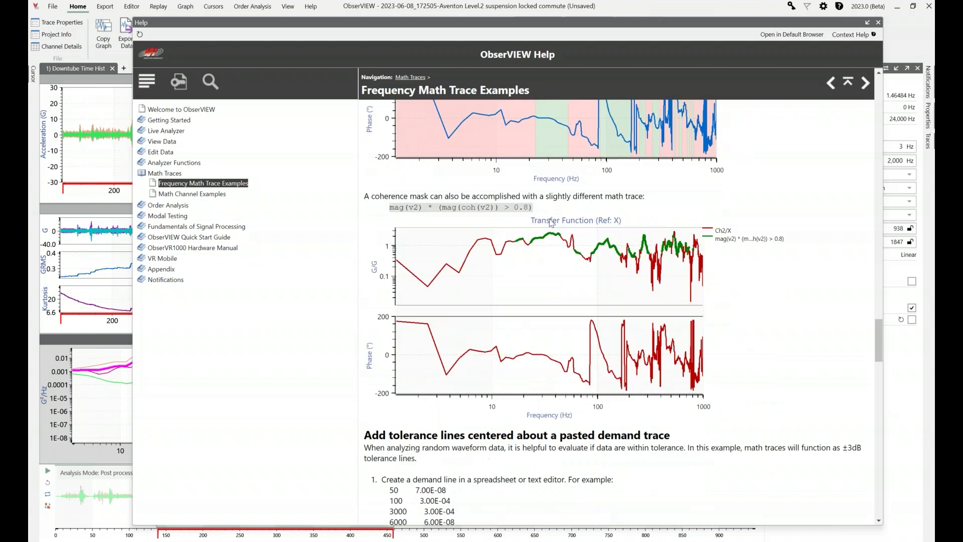
Step: Examine the example on ±3 dB tolerance lines around a pasted demand trace, including the "Demand" * 10^(3 / 10) expression
scroll(665, 303, "down", 2)
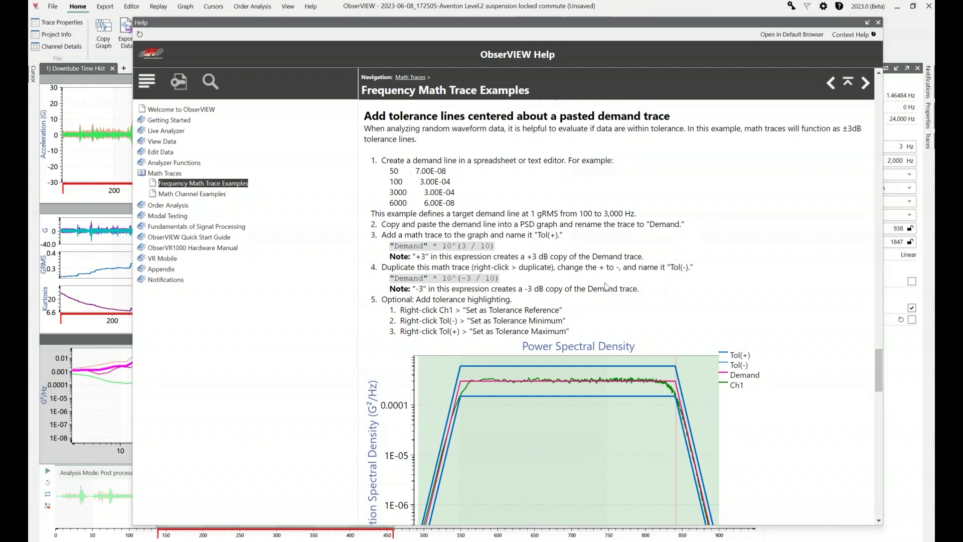
scroll(610, 284, "down", 1)
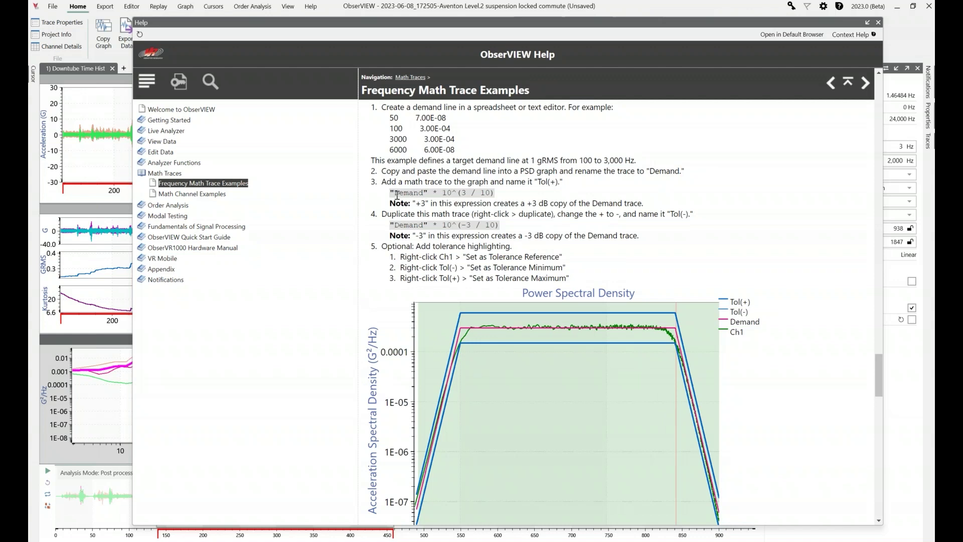
left_click_drag(391, 196, 423, 196)
Step: Examine the example and expression for converting an octave filtered trace to a PSD, and skim those on integration and power-to-amplitude conversion
scroll(746, 276, "down", 8)
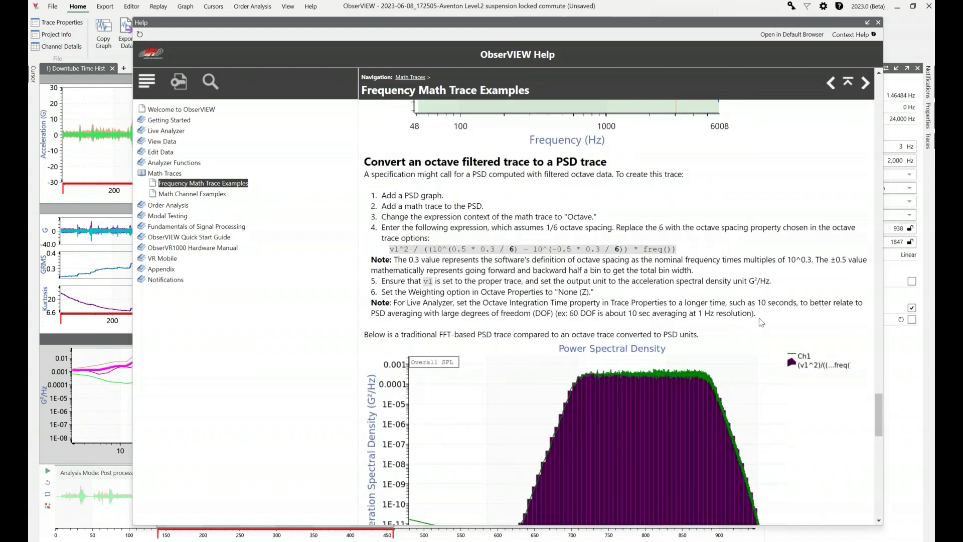
scroll(761, 322, "down", 2)
scroll(733, 312, "down", 3)
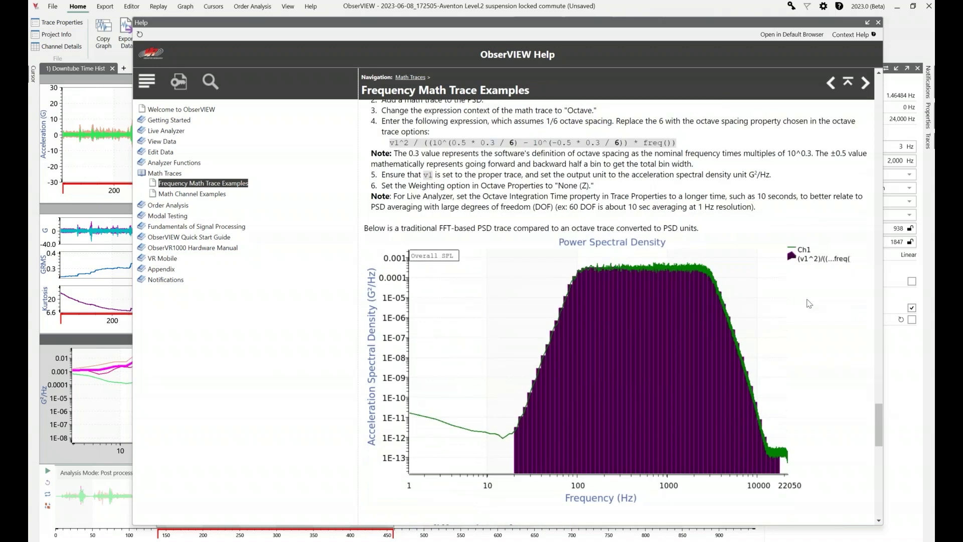
scroll(616, 265, "up", 1)
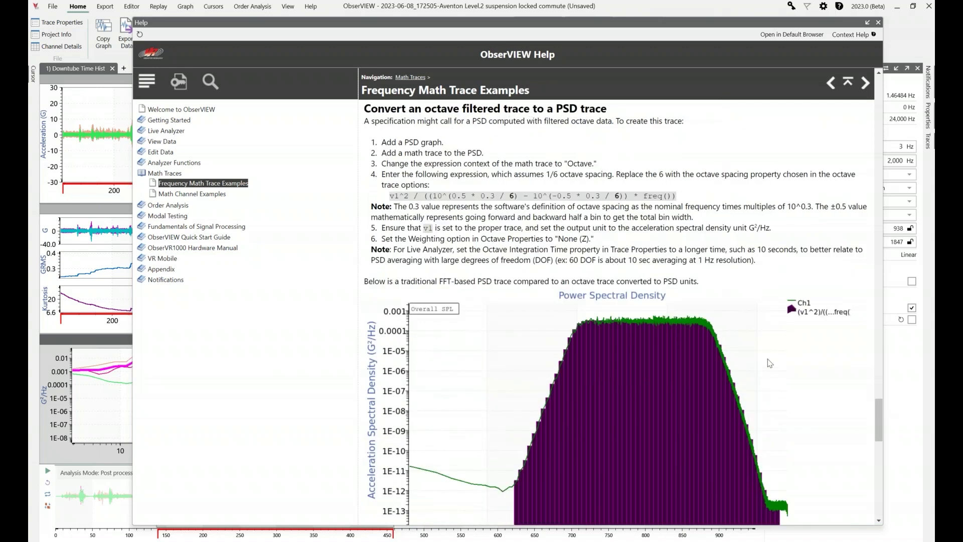
scroll(730, 404, "down", 1)
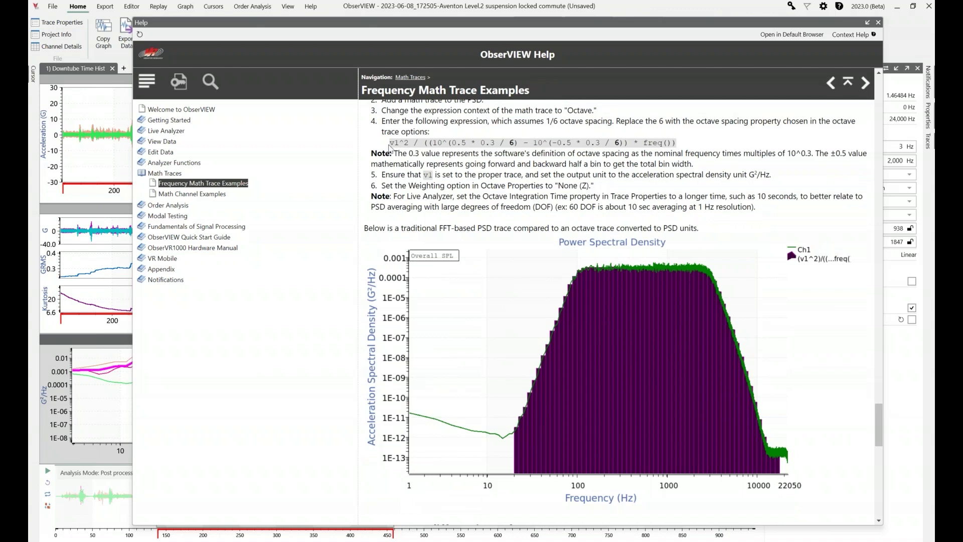
left_click_drag(389, 143, 647, 143)
left_click(652, 149)
scroll(755, 374, "down", 10)
scroll(757, 344, "down", 2)
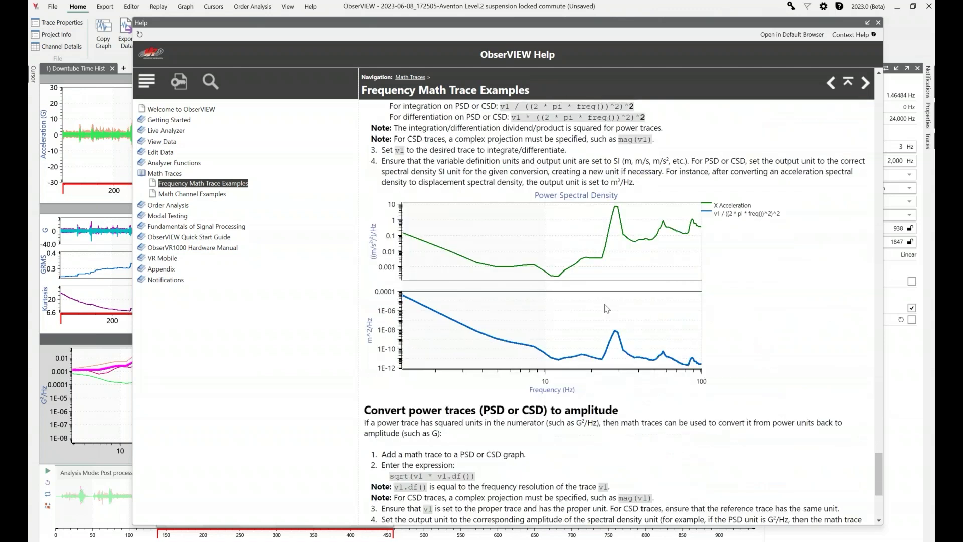
Step: Open the Math Channel Examples and read those on scaling, waveform difference, constant reference, and low-pass, high-pass and band-pass filters
left_click(216, 199)
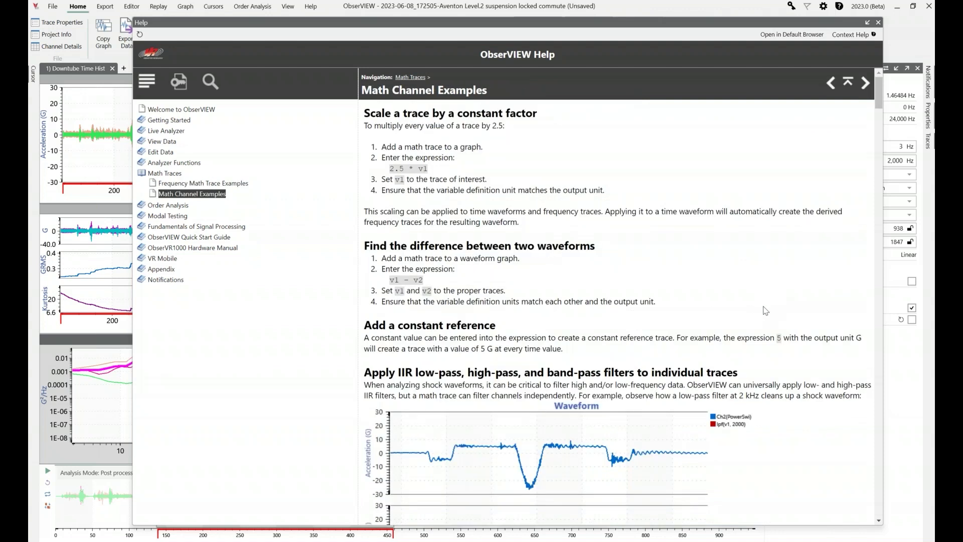
scroll(756, 312, "down", 2)
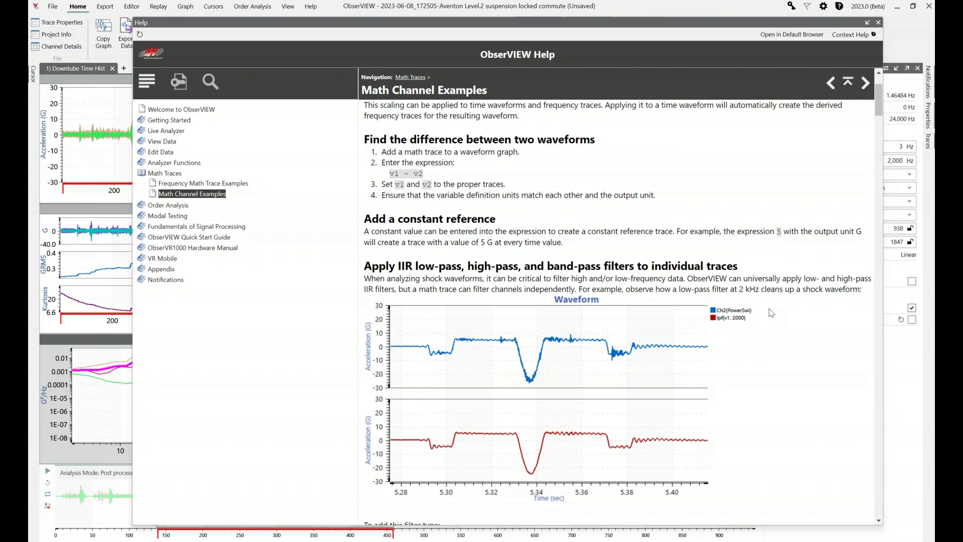
scroll(791, 304, "down", 1)
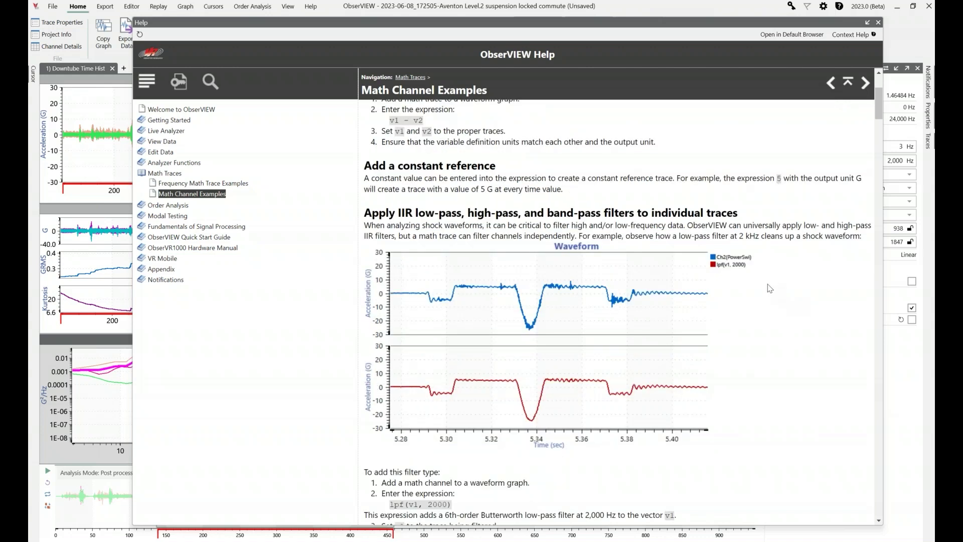
scroll(768, 286, "down", 1)
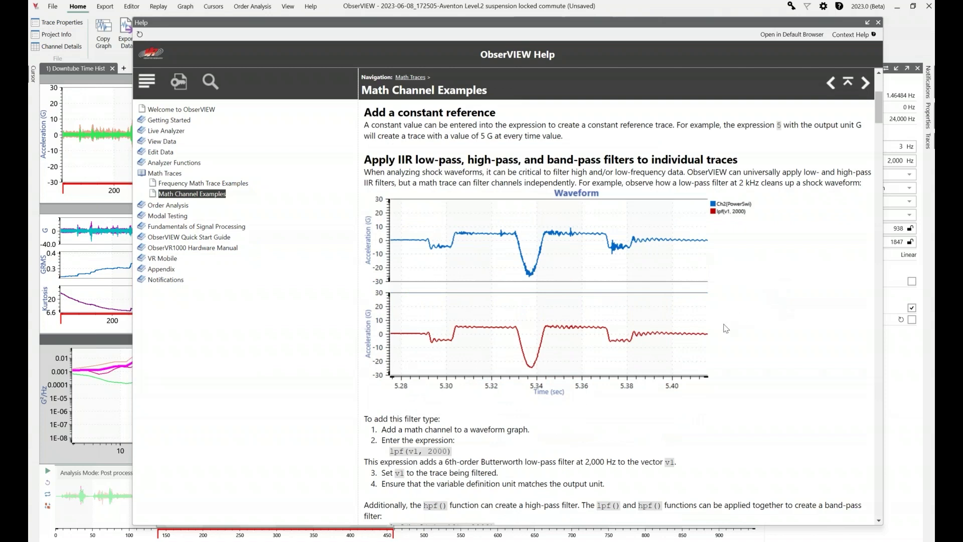
scroll(727, 328, "down", 3)
scroll(727, 328, "up", 1)
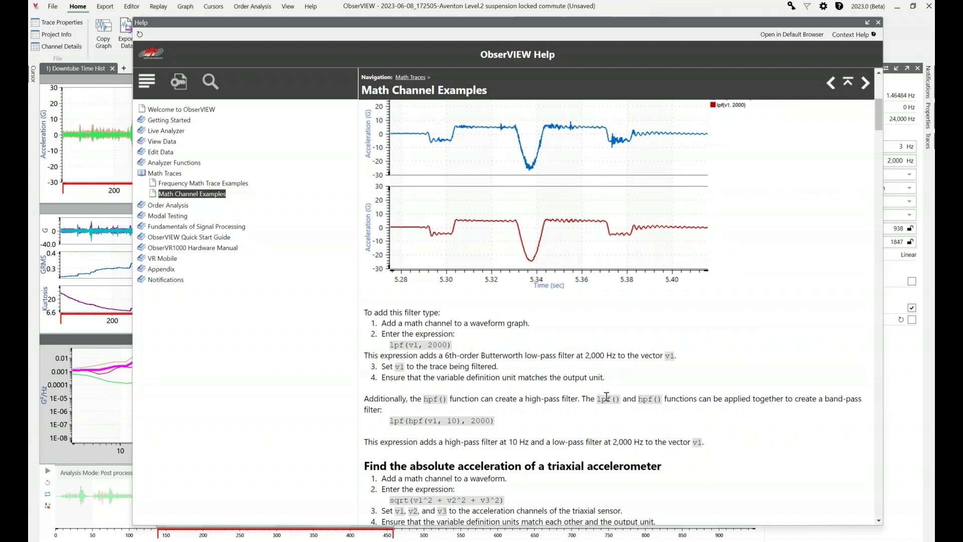
scroll(606, 396, "down", 1)
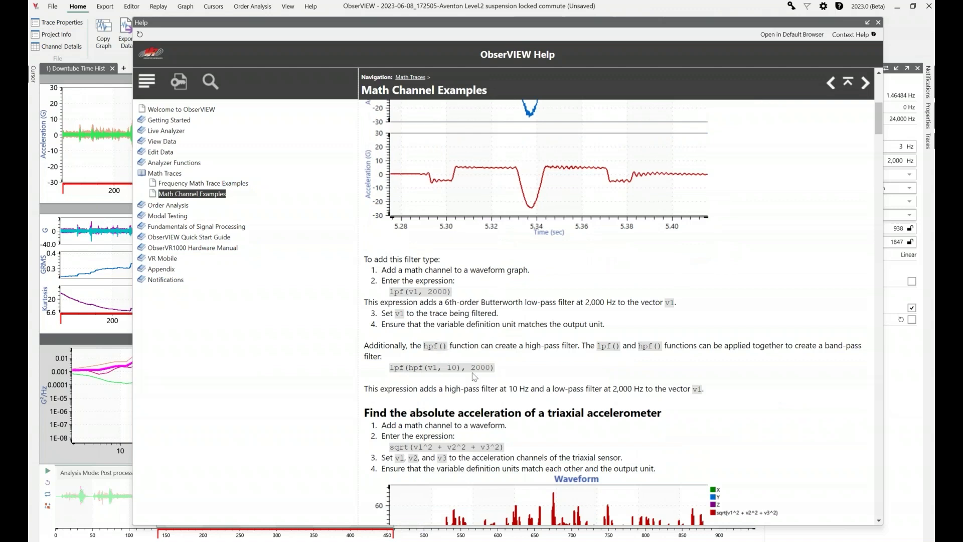
scroll(588, 377, "down", 1)
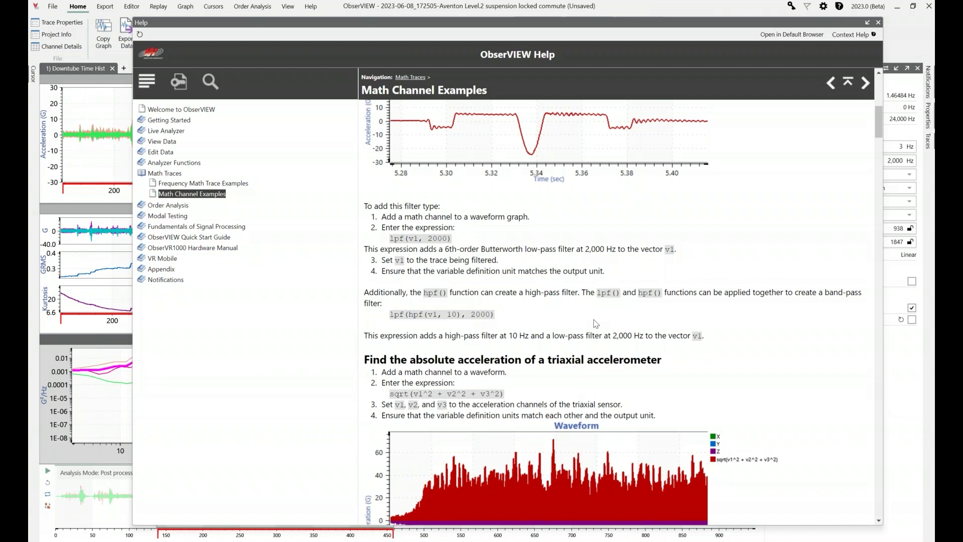
Step: Examine the sqrt(v1^2 + v2^2 + v3^2) expression and waveform for a triaxial accelerometer's absolute acceleration
scroll(596, 325, "down", 3)
scroll(627, 331, "down", 1)
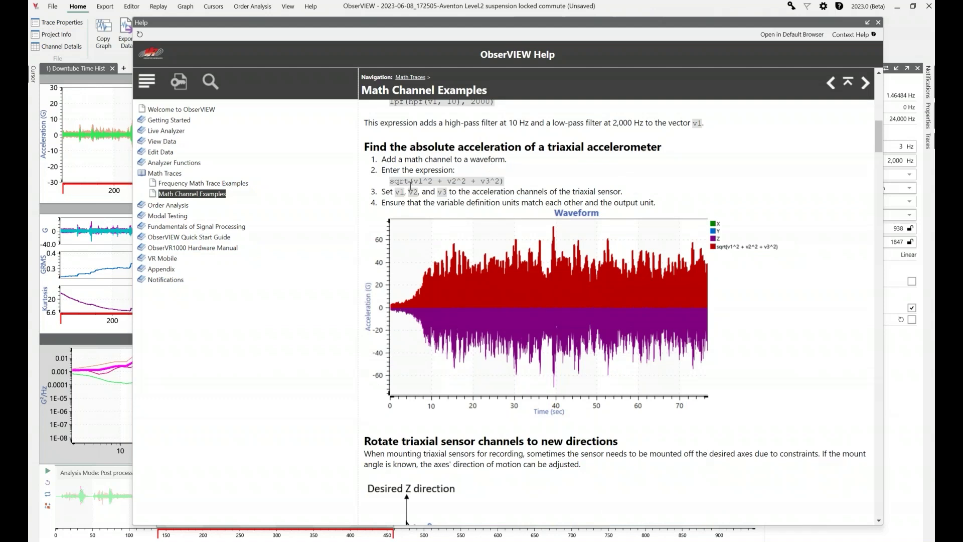
left_click_drag(401, 182, 501, 180)
left_click(552, 183)
scroll(581, 175, "down", 2)
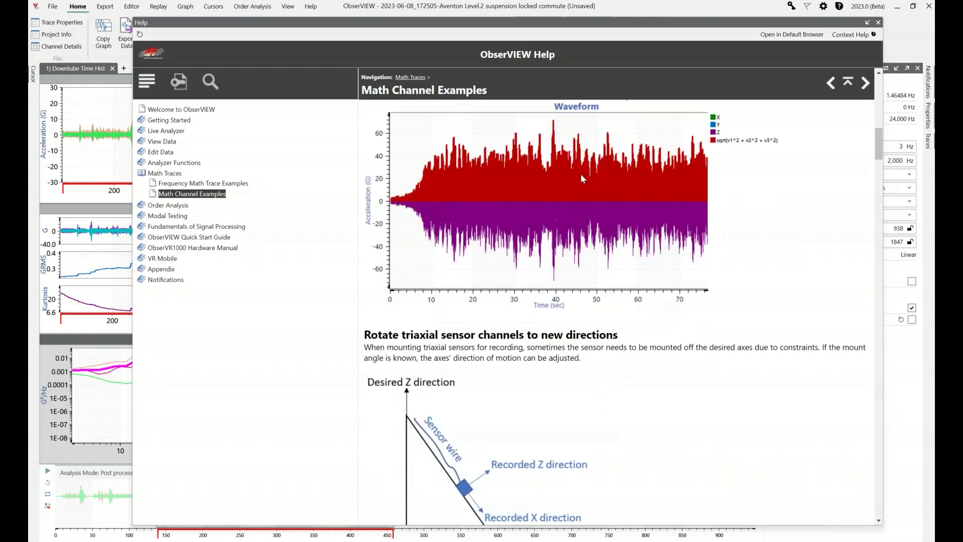
Step: Skim the sensor rotation, jerk, angular acceleration, force and statistical mean examples, and read the one on analyzing a recording using kurtosis
scroll(579, 180, "down", 13)
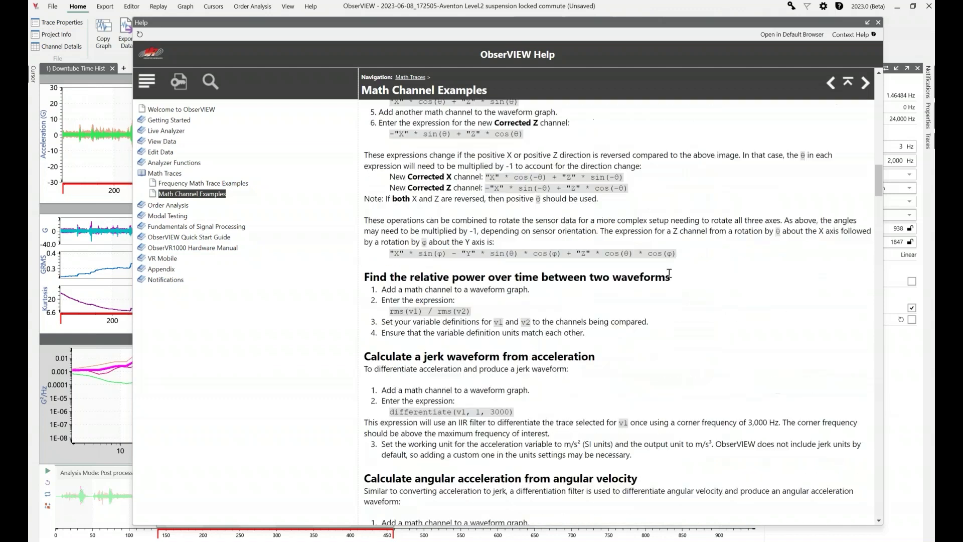
scroll(669, 288, "down", 14)
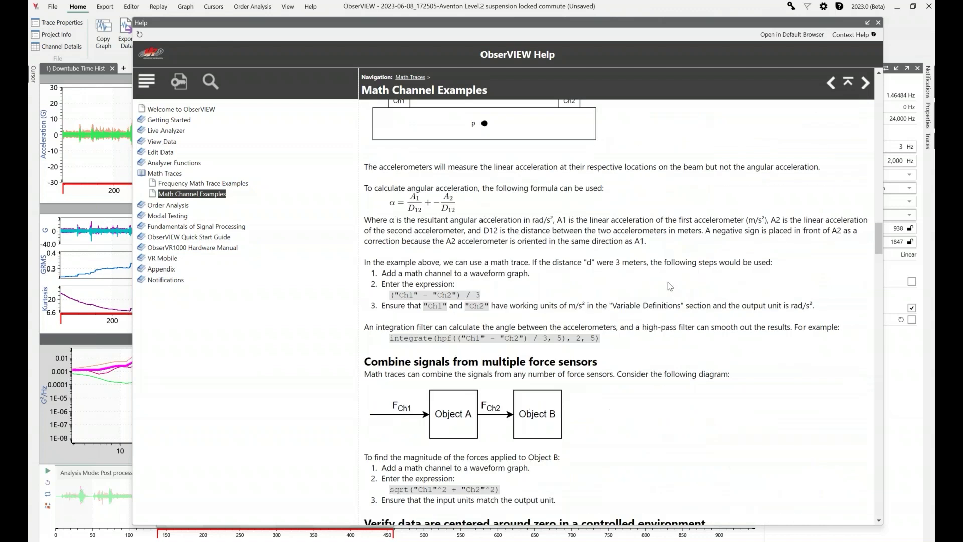
scroll(669, 284, "down", 2)
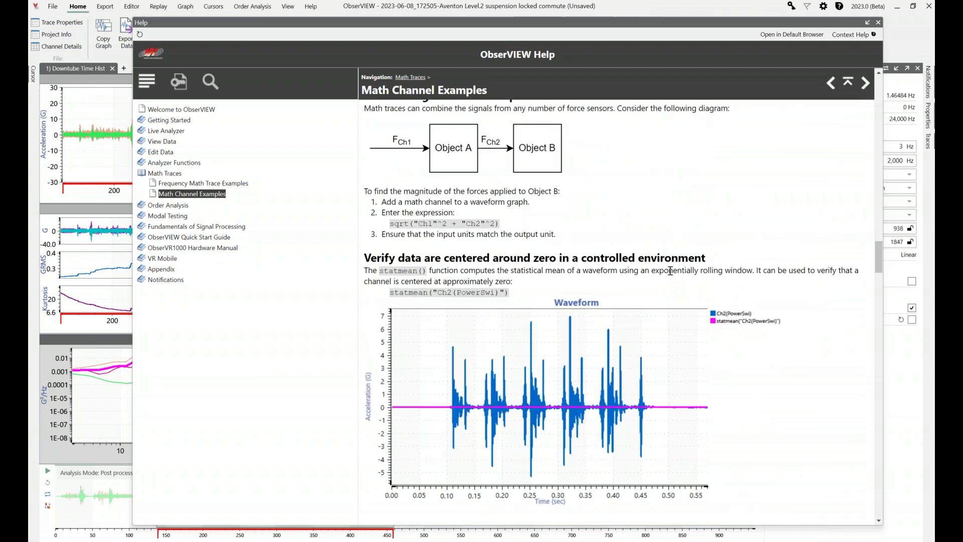
scroll(673, 278, "down", 4)
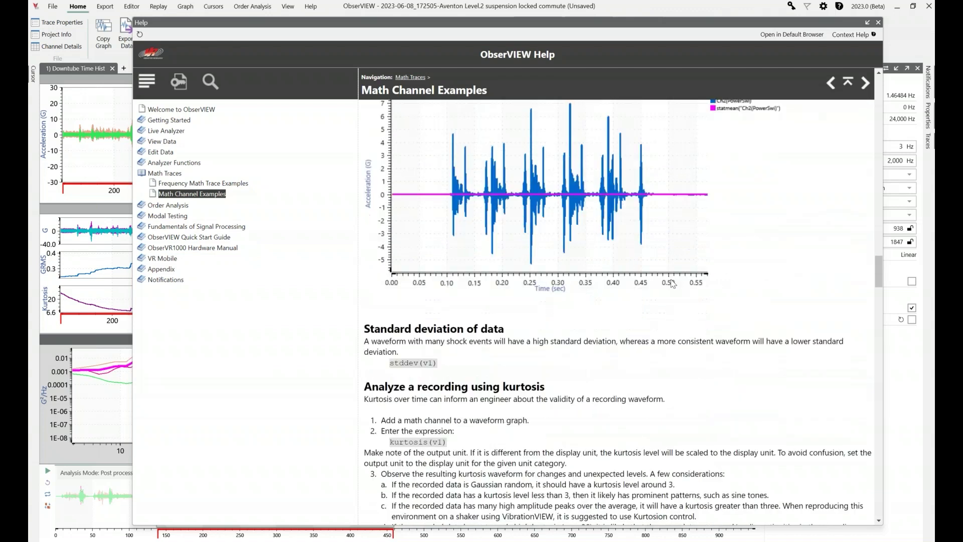
scroll(672, 275, "down", 2)
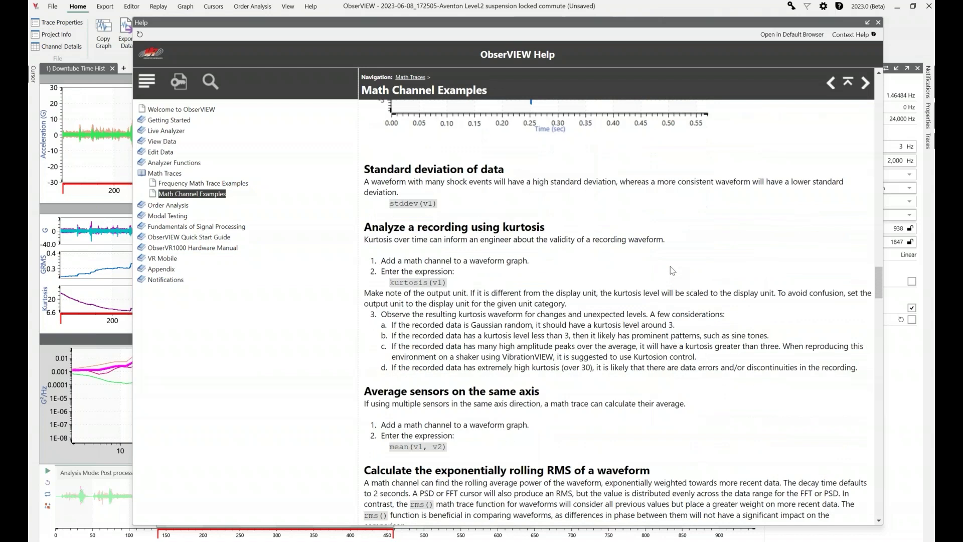
scroll(722, 275, "down", 2)
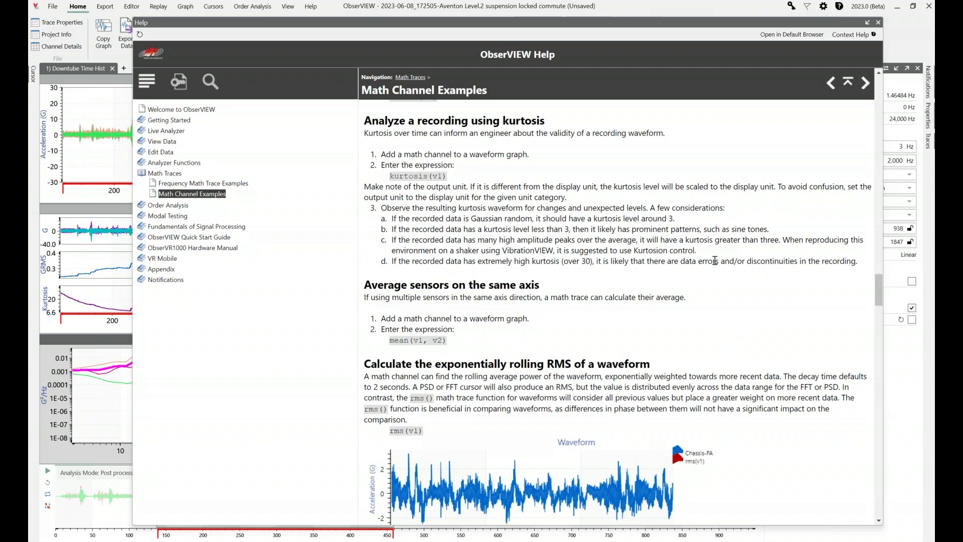
Step: Skim the examples on rolling RMS, decibel conversion, incorrect units, RMS levels between three channels, and counting samples out of tolerance
scroll(716, 241, "down", 4)
scroll(789, 233, "down", 3)
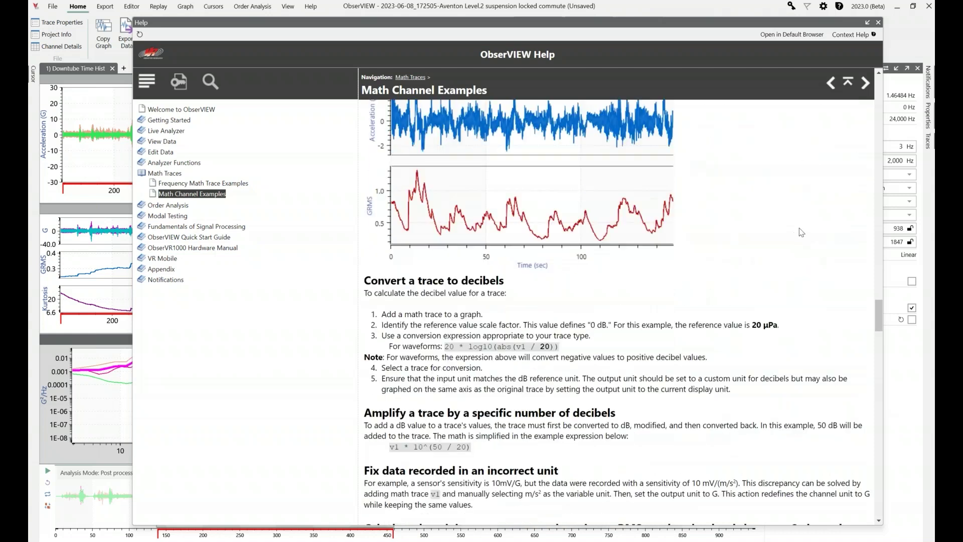
scroll(800, 231, "down", 6)
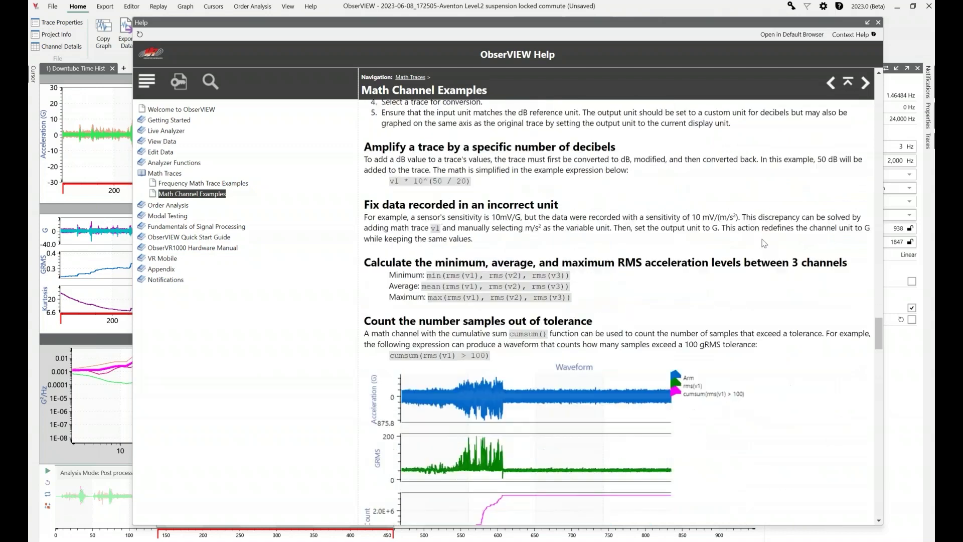
scroll(782, 235, "down", 7)
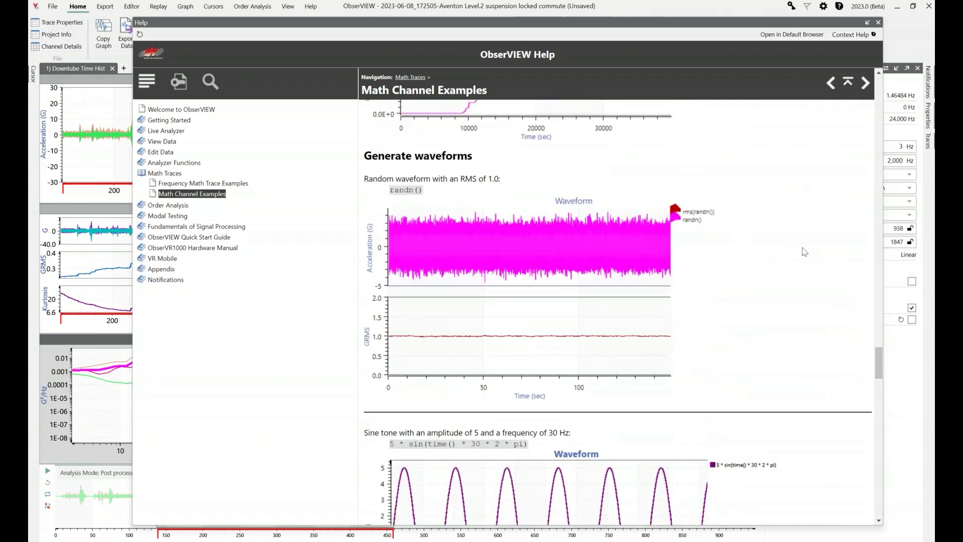
Step: Examine the waveform generation examples for a randn() random waveform and the 5 * sin(time() * 30 * 2 * pi) sine tone
scroll(797, 280, "down", 1)
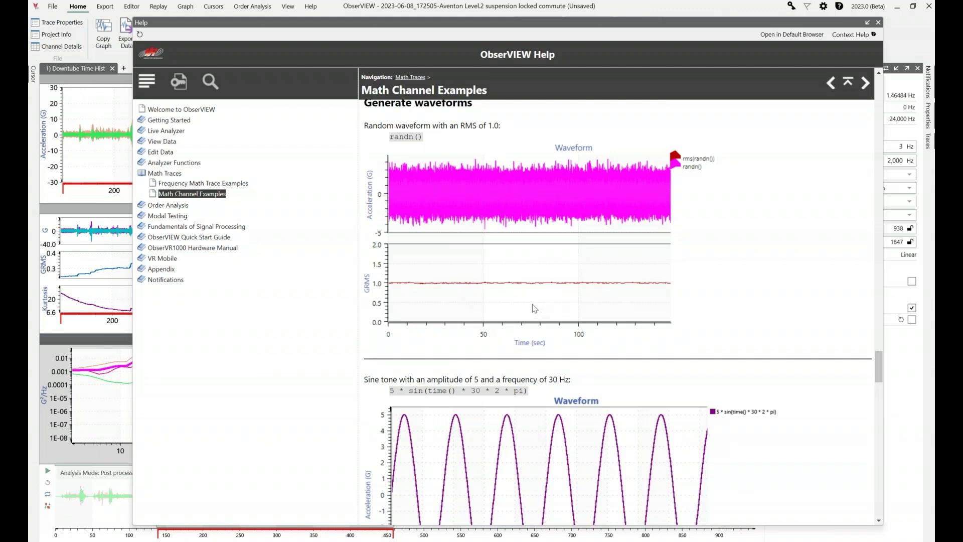
scroll(537, 306, "down", 1)
scroll(636, 343, "down", 1)
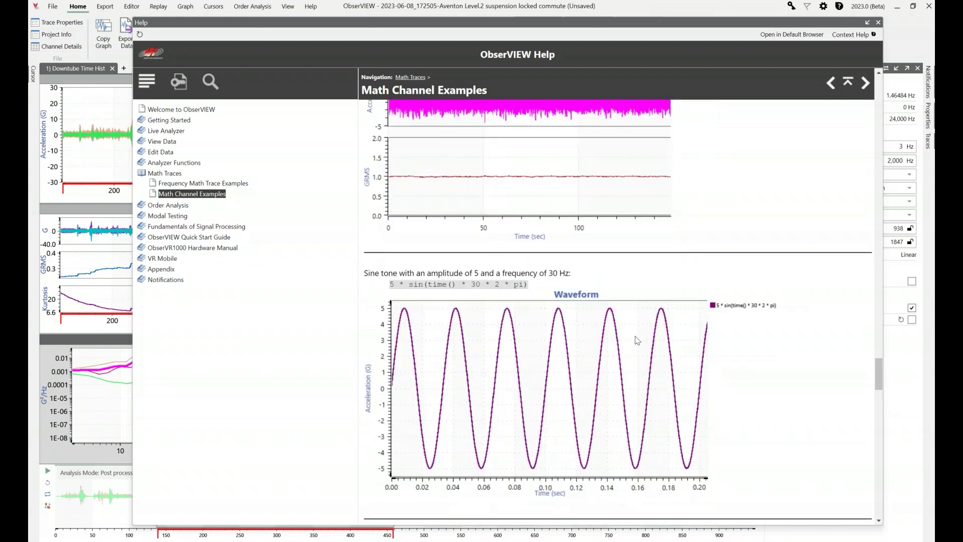
scroll(636, 344, "down", 1)
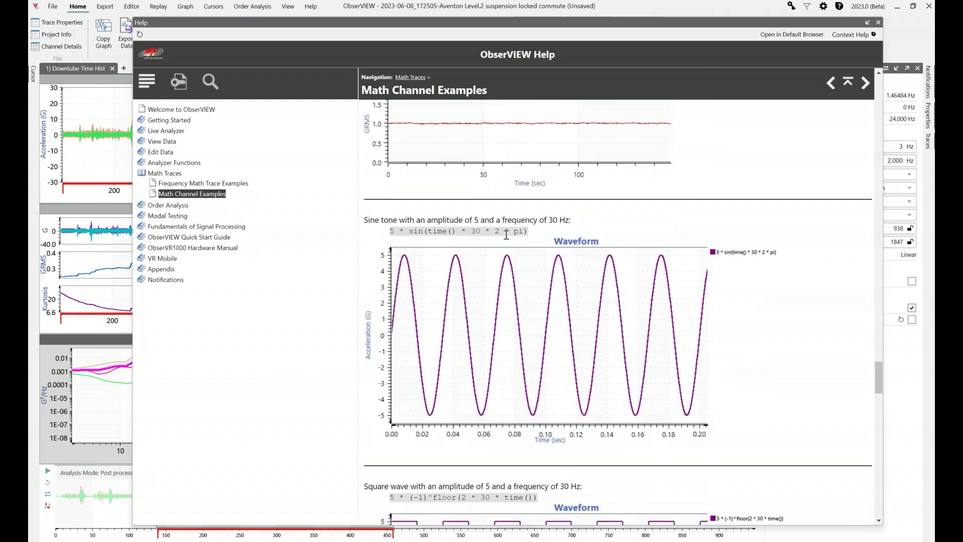
left_click_drag(395, 233, 474, 234)
left_click(480, 234)
scroll(675, 295, "down", 1)
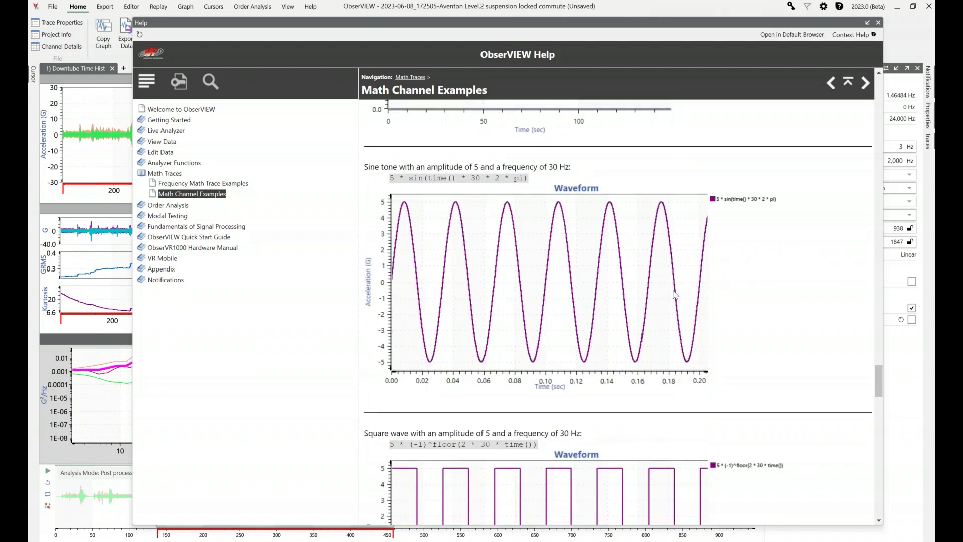
Step: View the square, sawtooth, sine sweep and decaying cosine waveform examples, and close the help window
scroll(693, 322, "down", 4)
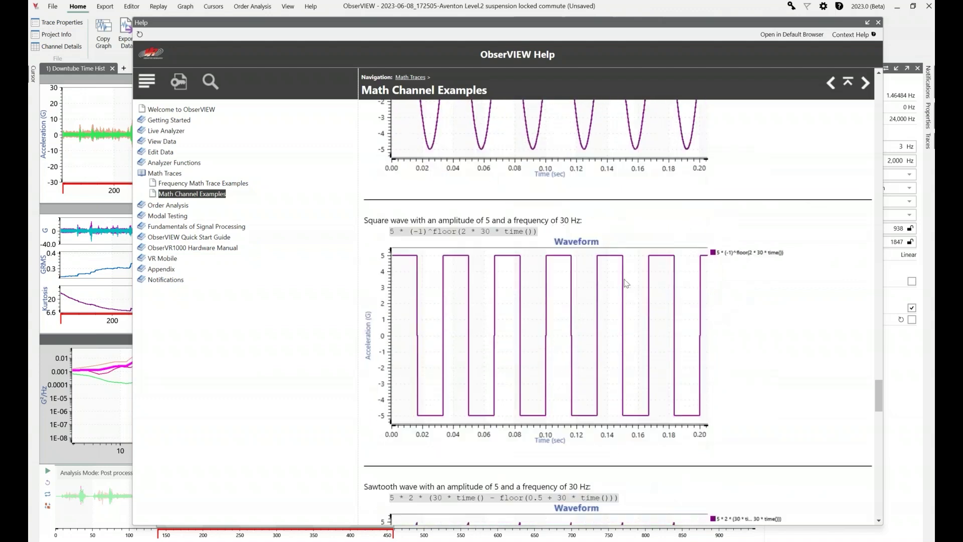
scroll(647, 299, "down", 5)
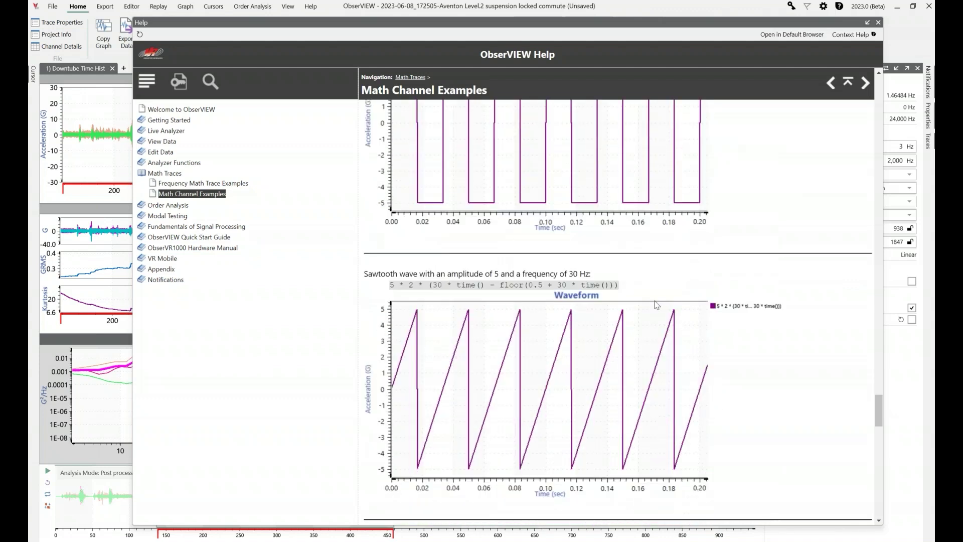
scroll(657, 306, "down", 10)
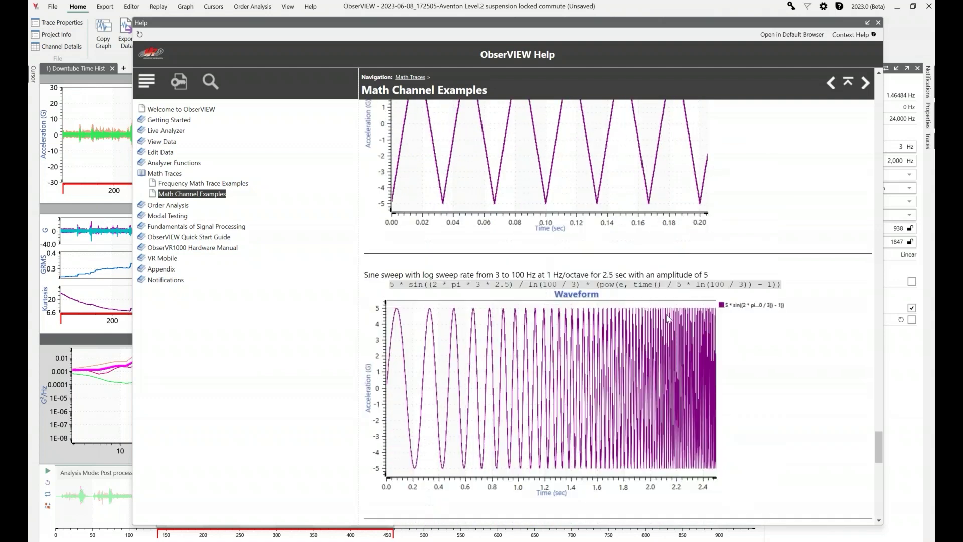
scroll(668, 315, "down", 6)
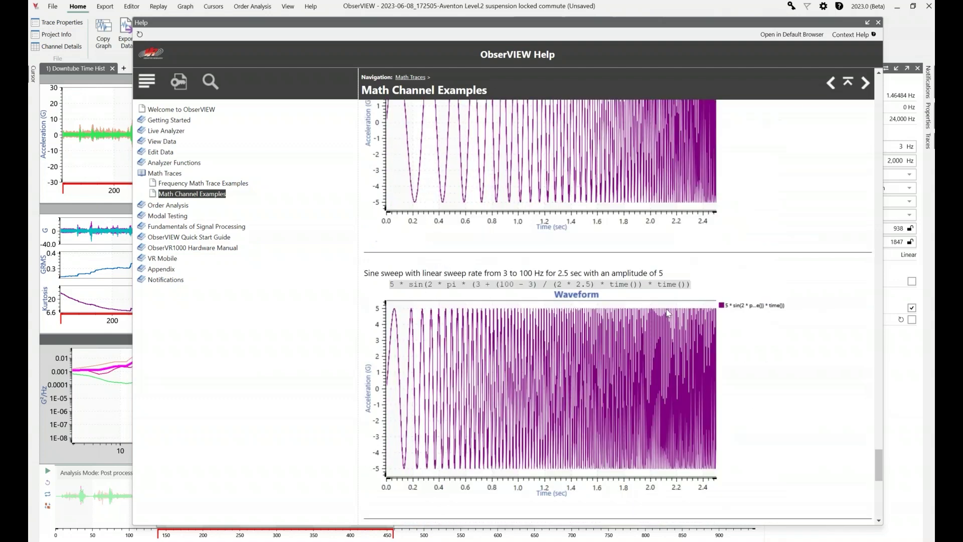
scroll(667, 309, "down", 8)
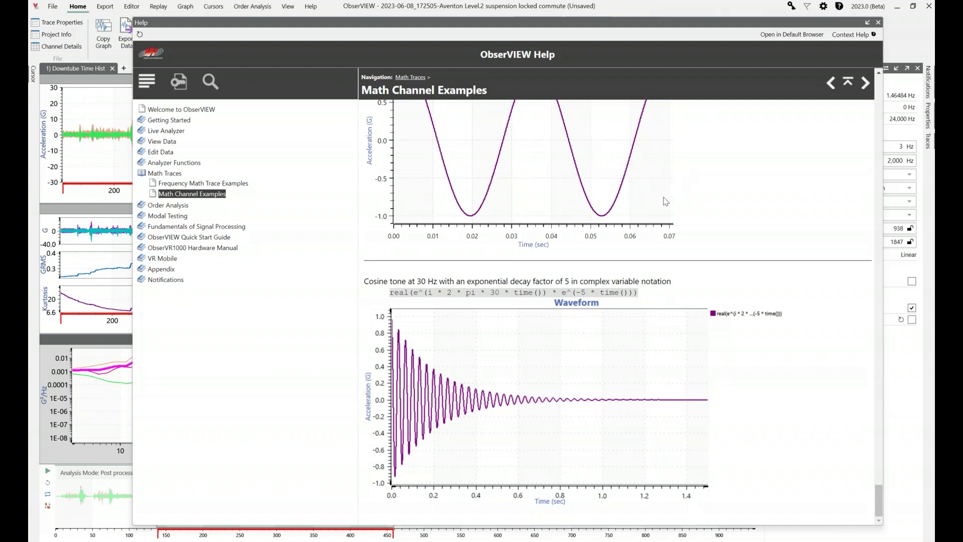
left_click(878, 22)
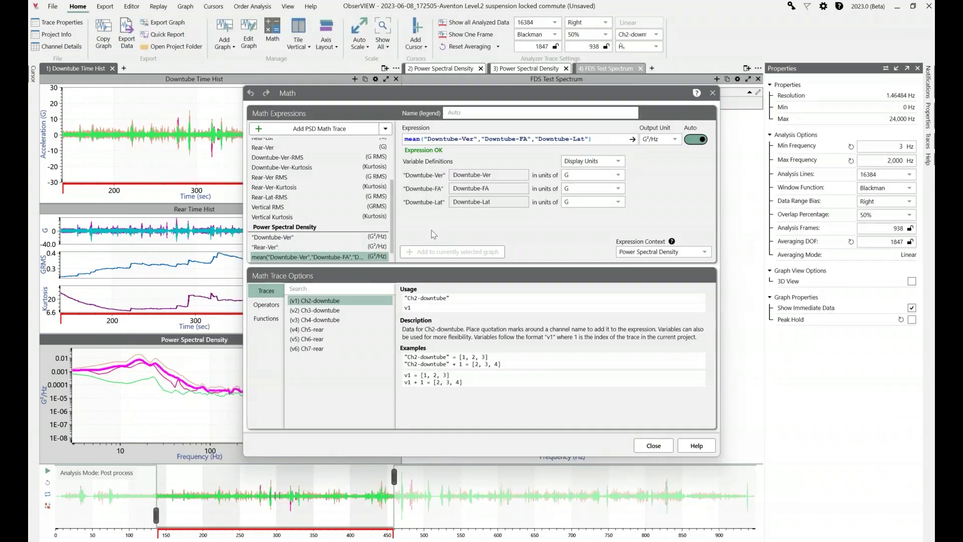
Step: Close the math window and the current project without saving, and open the recent project 2023-05-31_135516-Aventon Level.2_Overlay(1)-simple
left_click(712, 92)
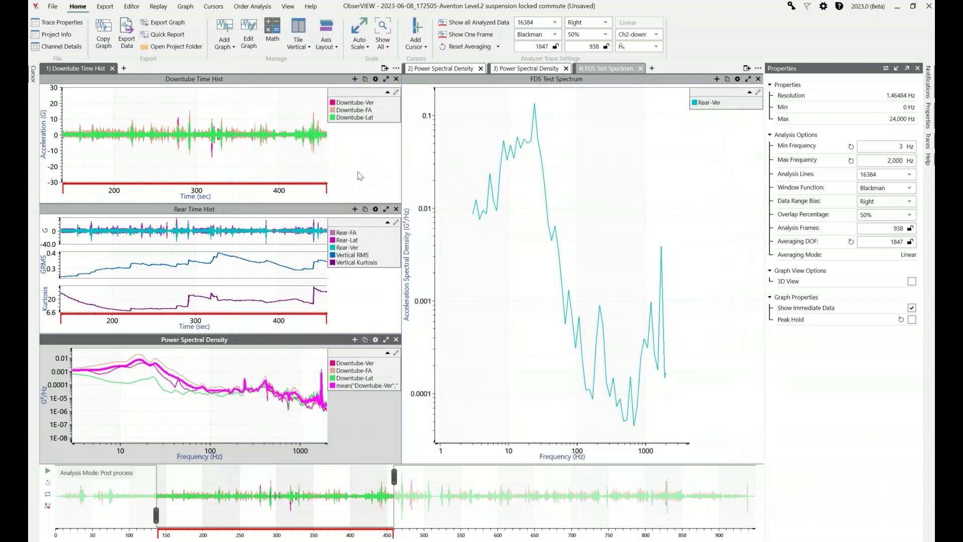
left_click(52, 8)
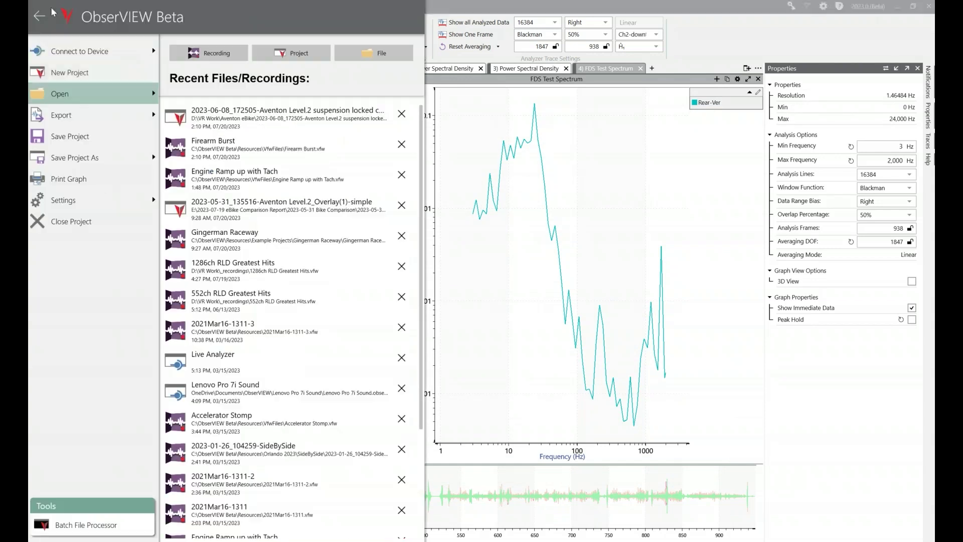
left_click(98, 222)
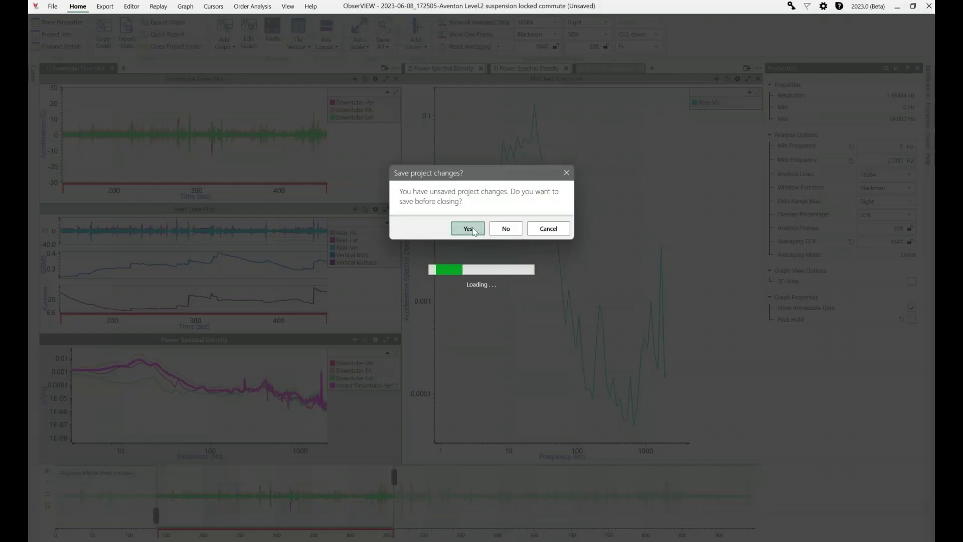
left_click(505, 229)
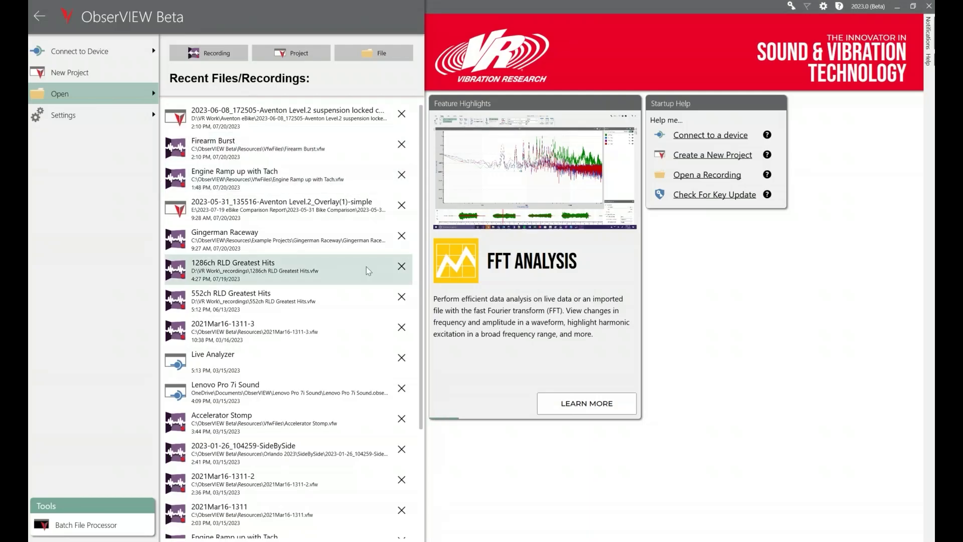
left_click(326, 209)
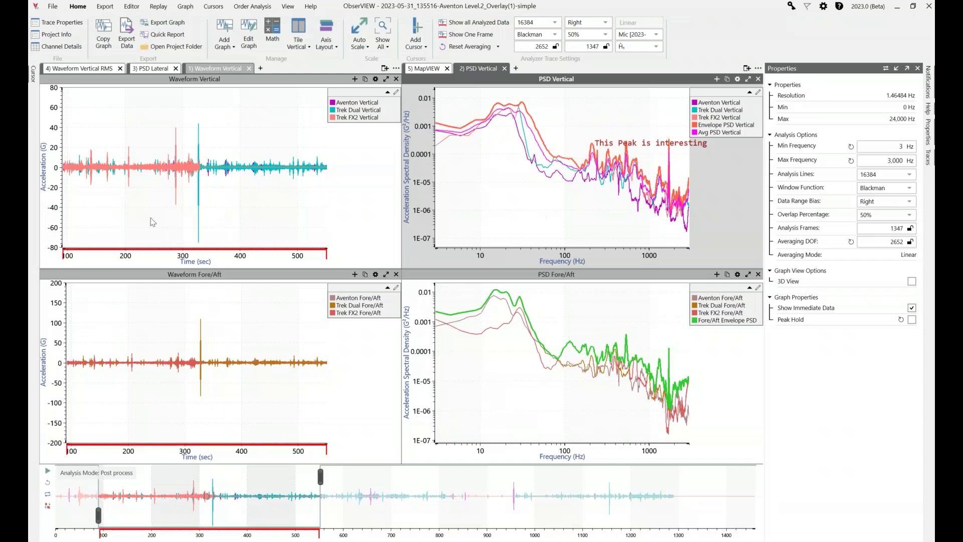
Step: Bring the MapVIEW route map to the front and close the Properties panel to widen the graph area
left_click(424, 69)
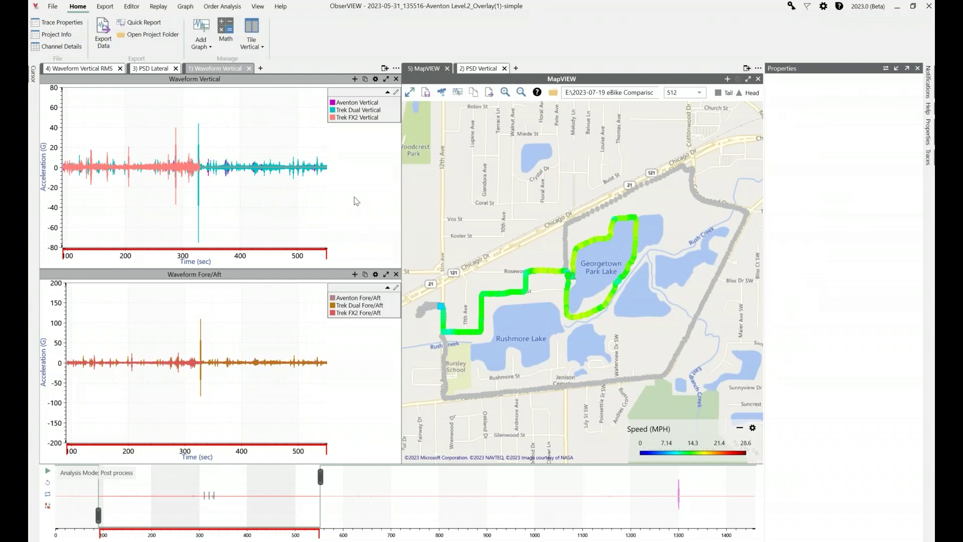
left_click(917, 68)
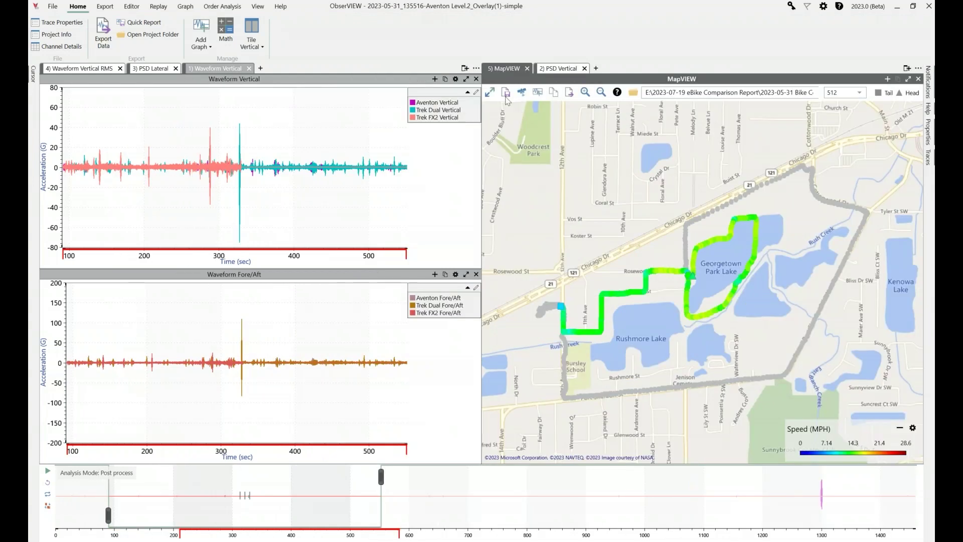
left_click(338, 214)
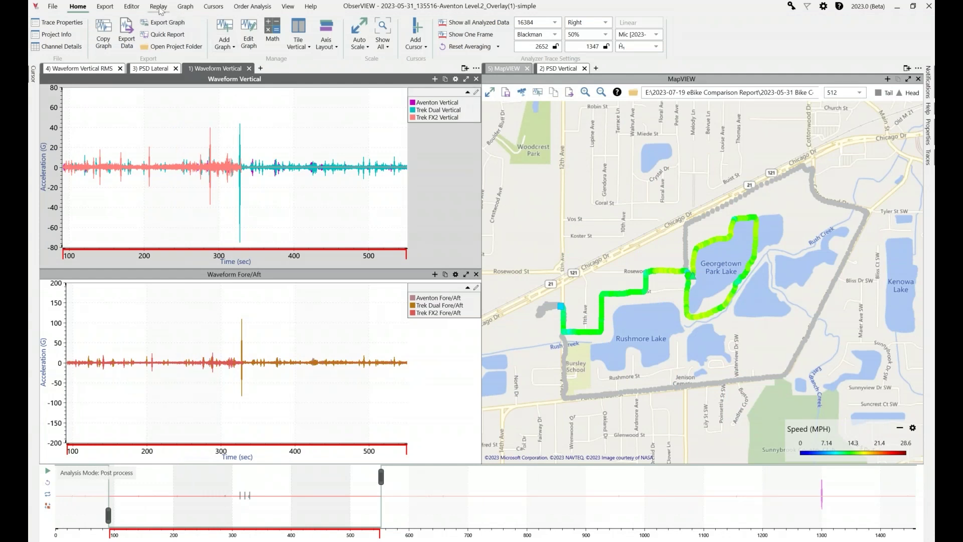
Step: Add the Multimedia Sync view with the two ride videos and mute the GL014893.LRV video
left_click(288, 6)
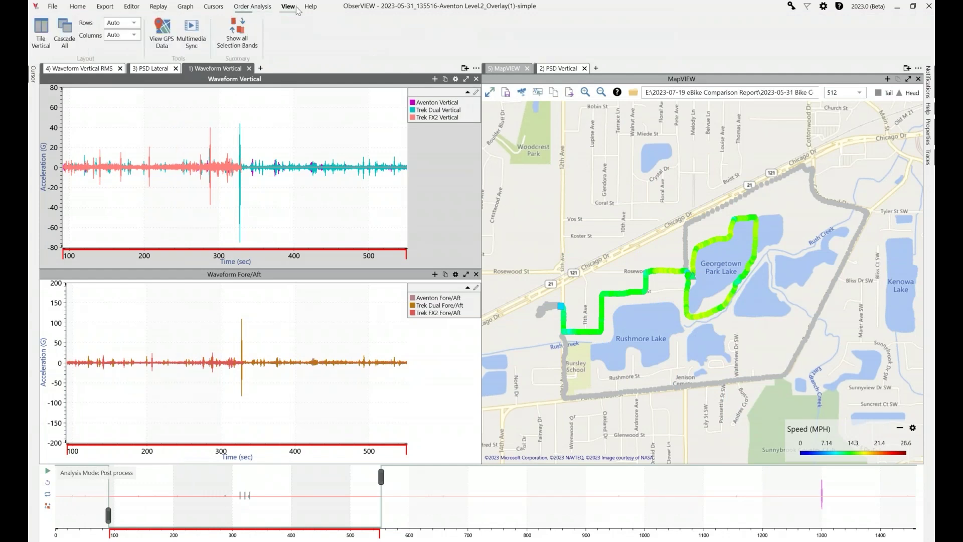
left_click(193, 40)
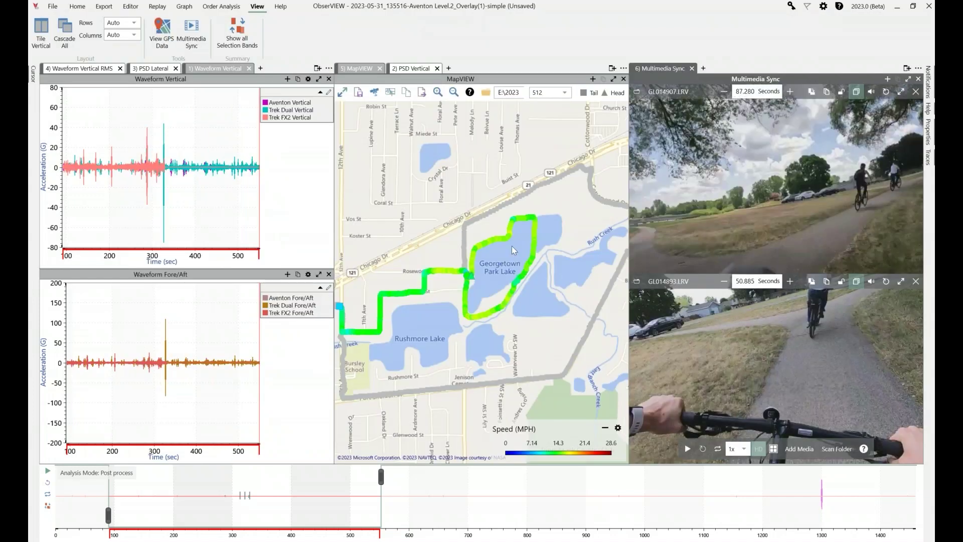
mouse_move(863, 296)
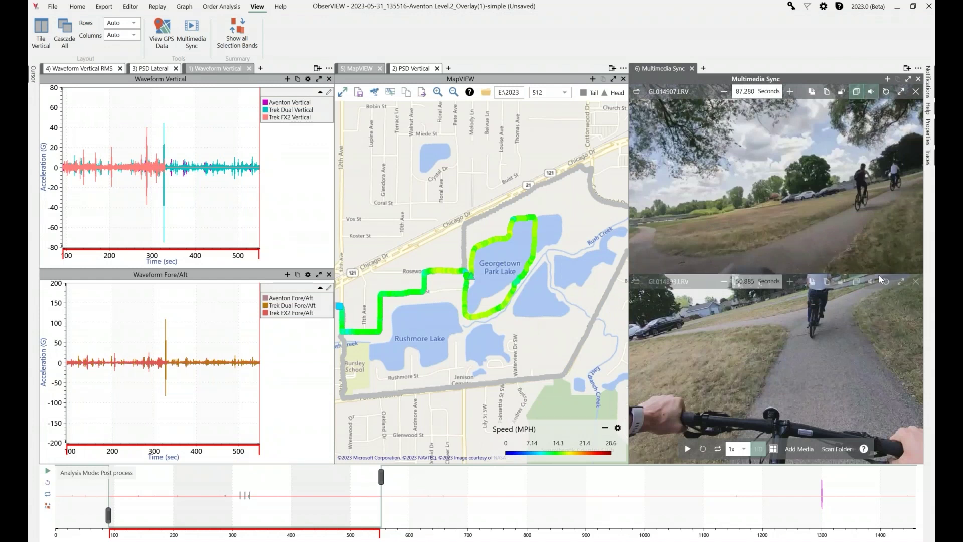
left_click(869, 284)
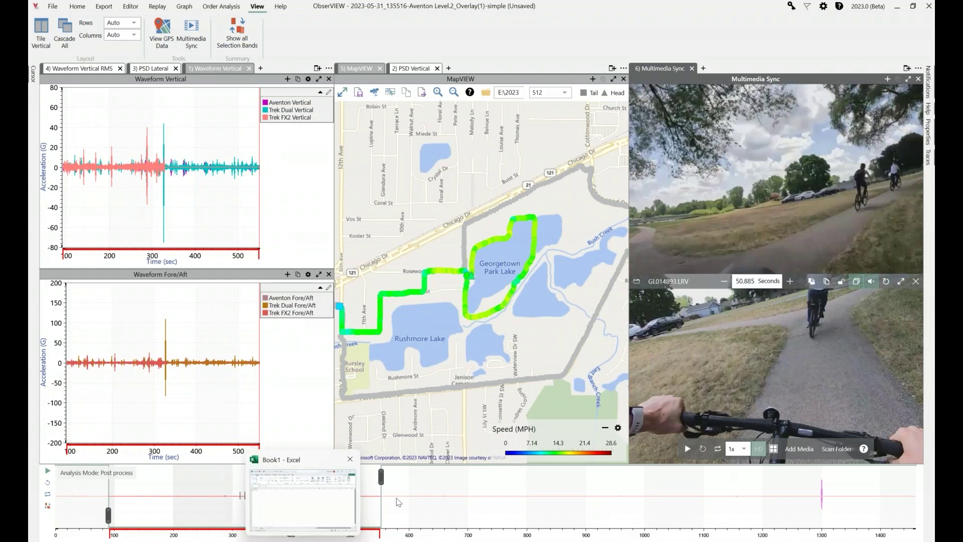
Step: Shorten the analysis range on the overview timeline to about 143–208 seconds
left_click_drag(386, 485, 158, 502)
mouse_move(764, 187)
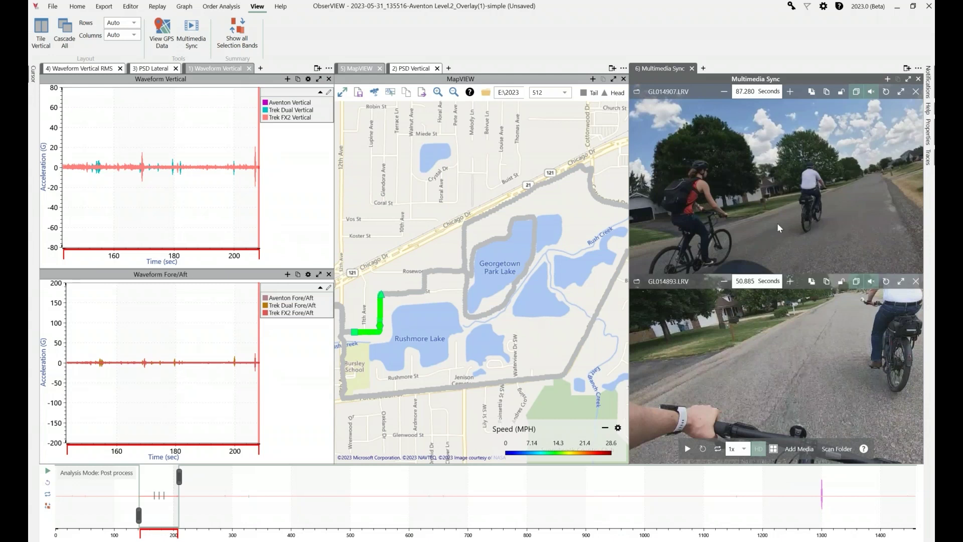
scroll(373, 357, "up", 1)
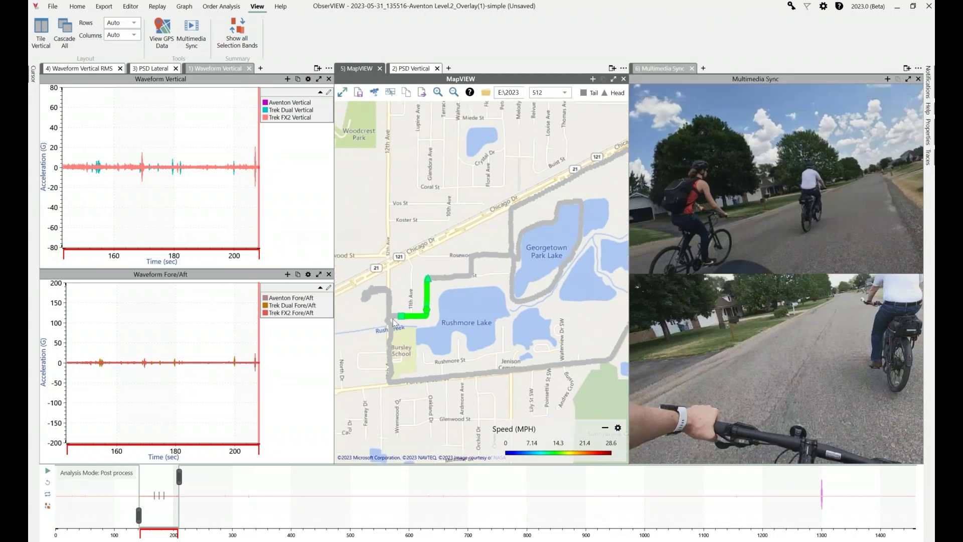
scroll(415, 316, "up", 1)
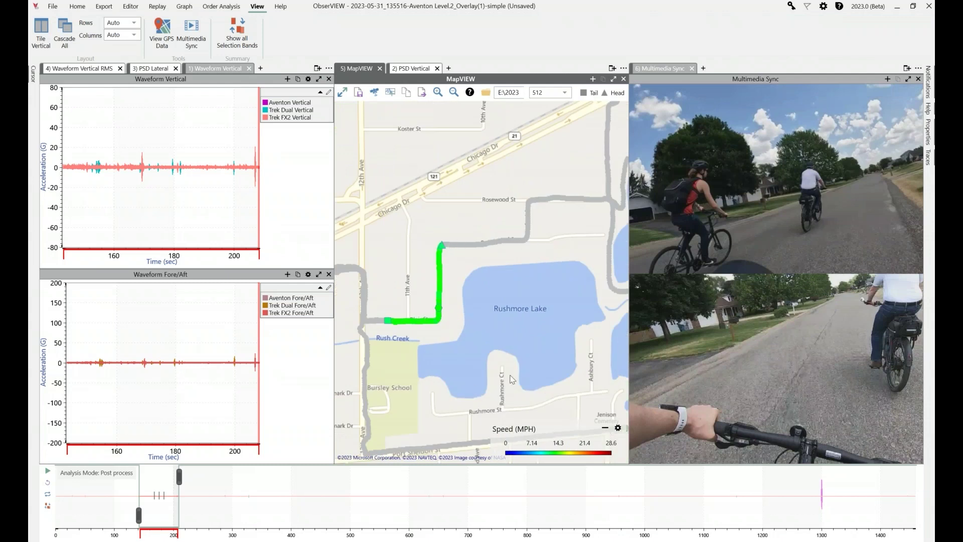
Step: Play the recording in sync with the map and videos, pause it, and narrow the waveform graph legends
left_click(49, 470)
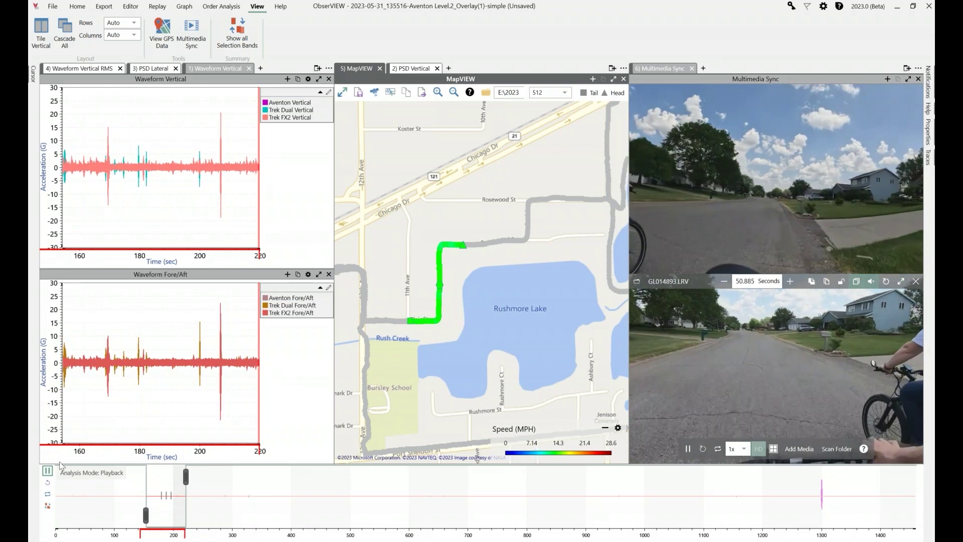
left_click(47, 471)
mouse_move(706, 337)
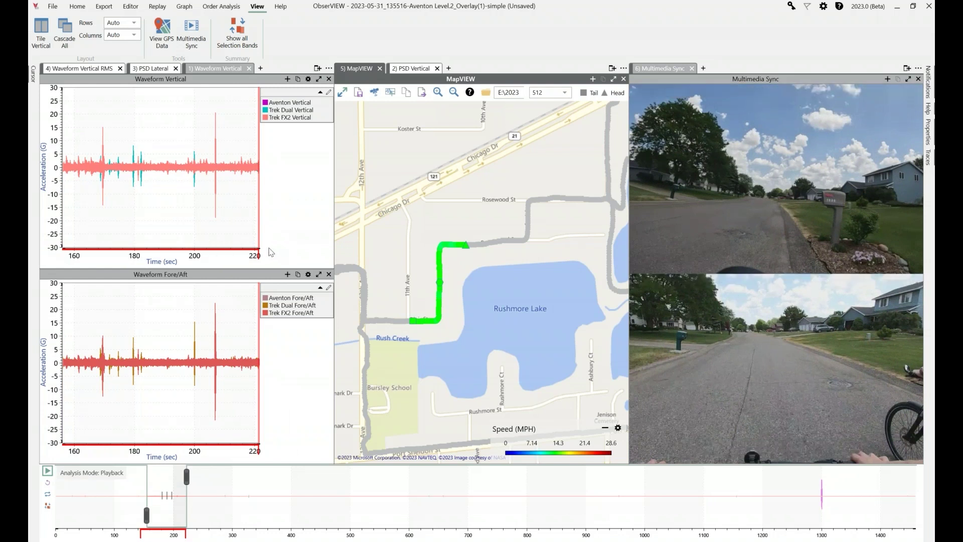
left_click_drag(259, 187, 270, 187)
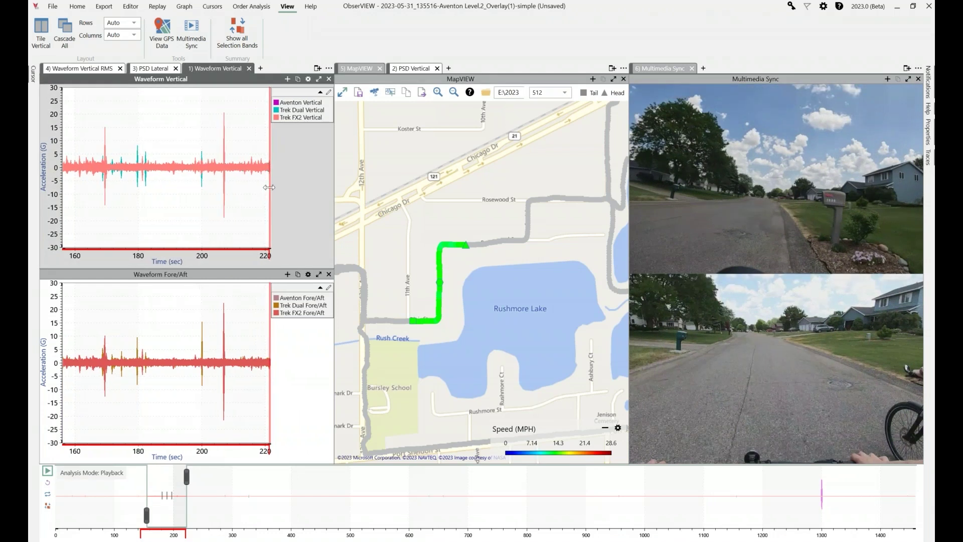
mouse_move(715, 238)
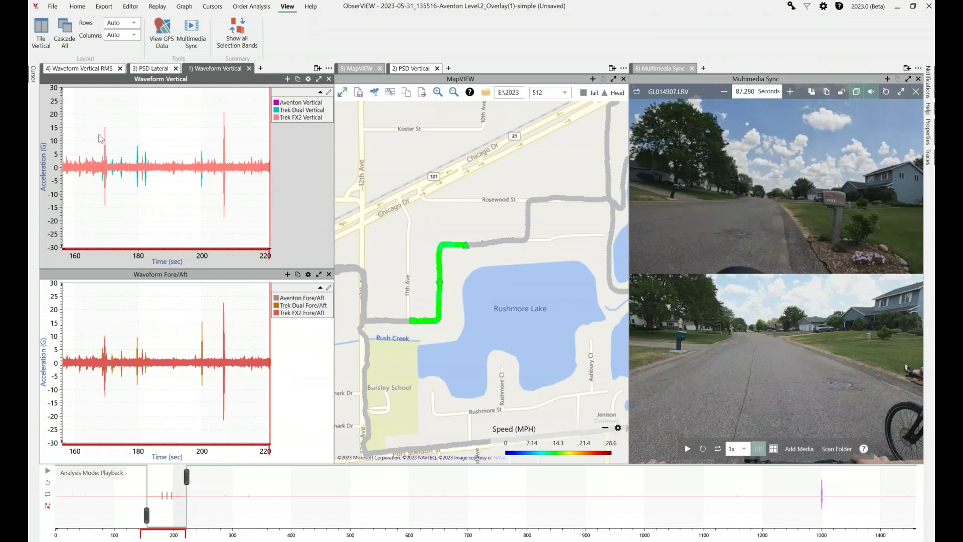
Step: Look through the Batch File Processor, select overlaying and aligning files using GPS, and close it without converting files
left_click(52, 6)
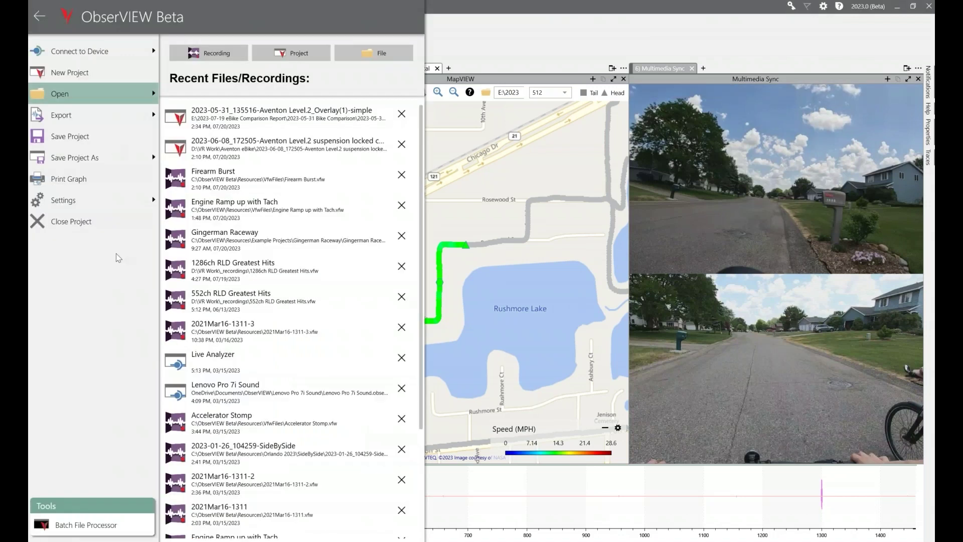
left_click(86, 525)
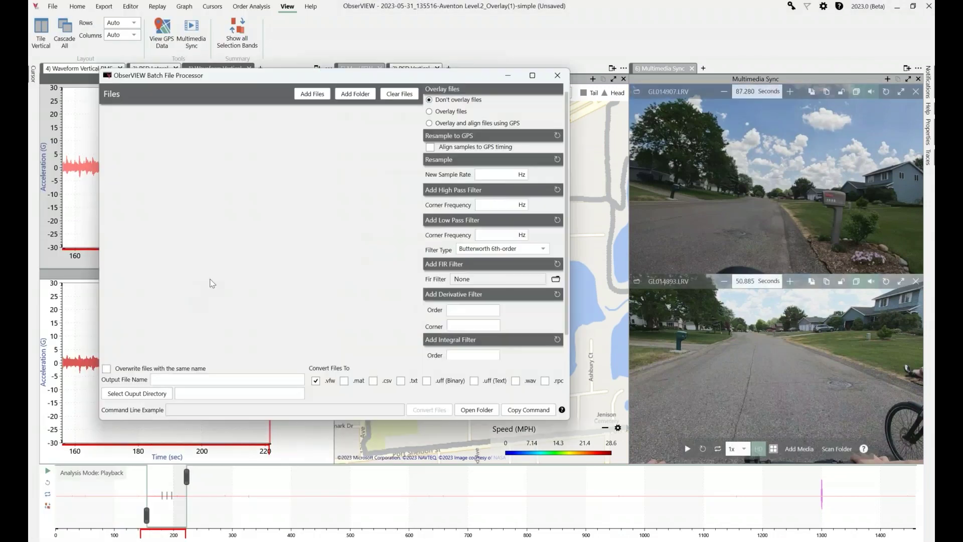
left_click_drag(392, 80, 547, 78)
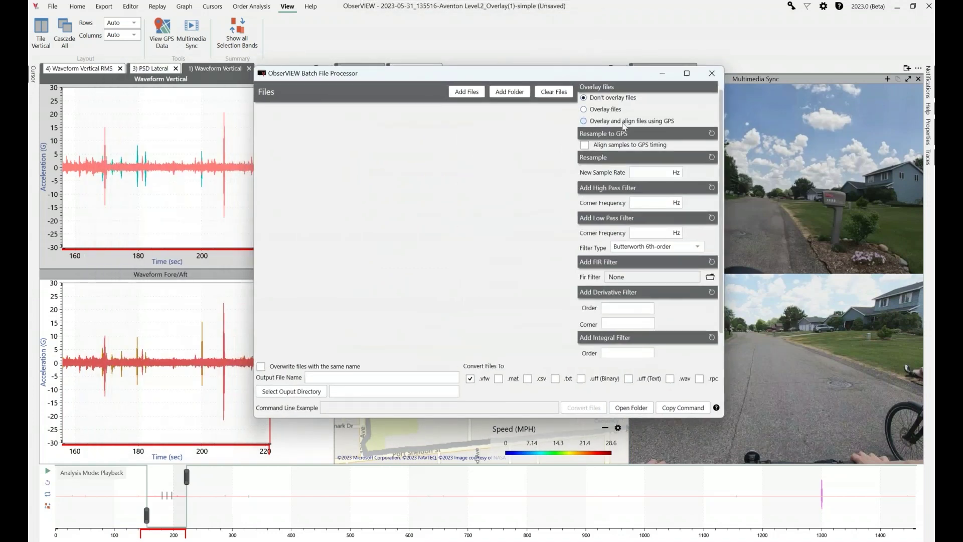
left_click(623, 124)
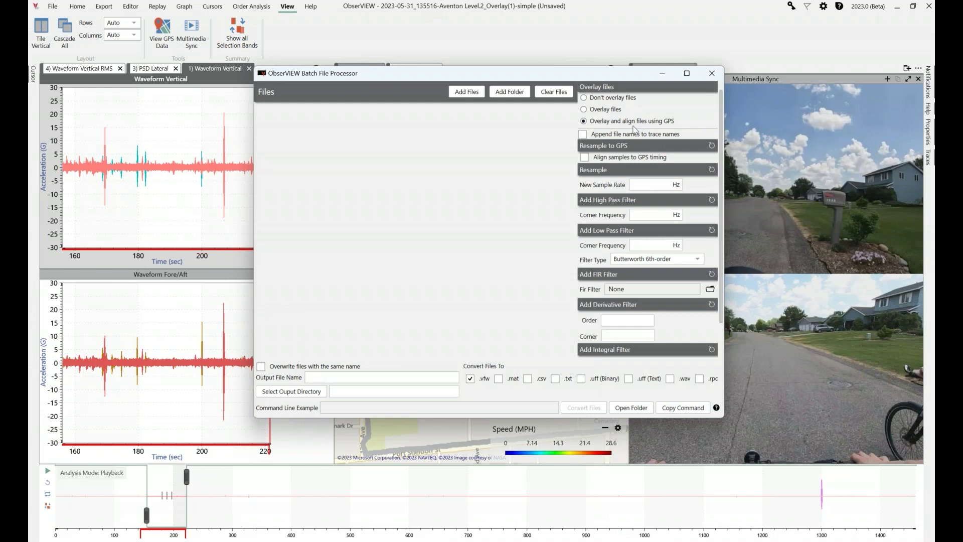
left_click(716, 75)
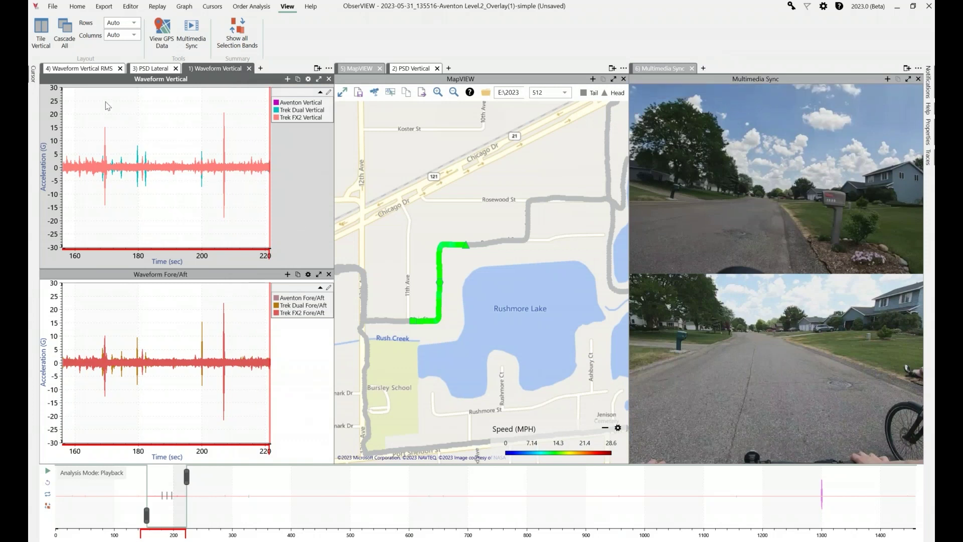
Step: Show the Waveform Vertical RMS graphs beside the PSD Vertical graphs, docking Multimedia Sync into the MapVIEW and PSD Vertical group
left_click(111, 68)
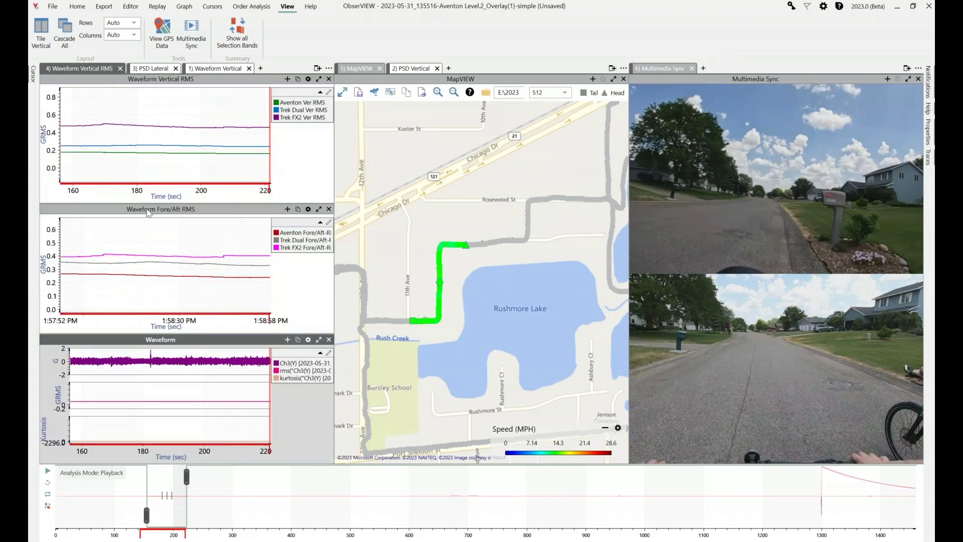
left_click(107, 108)
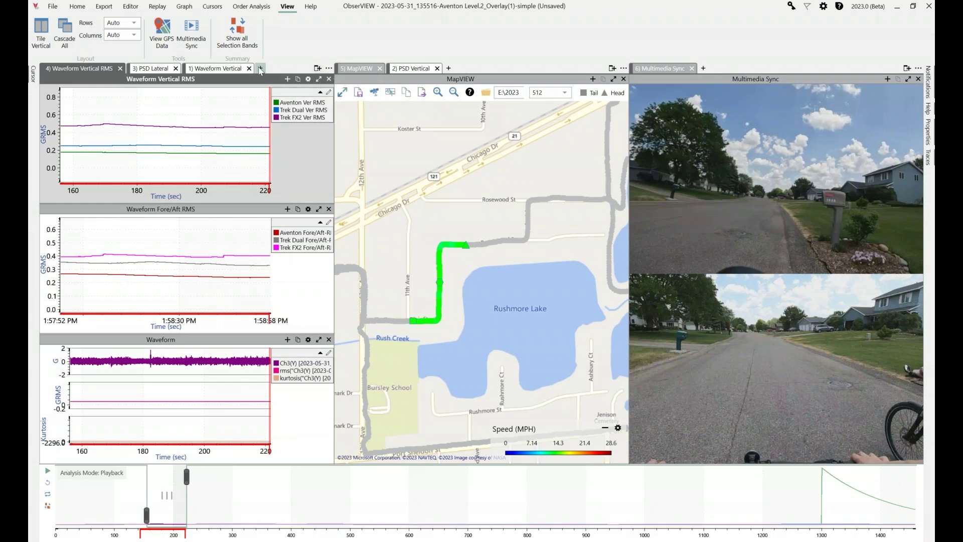
left_click(672, 70)
left_click_drag(589, 74, 564, 65)
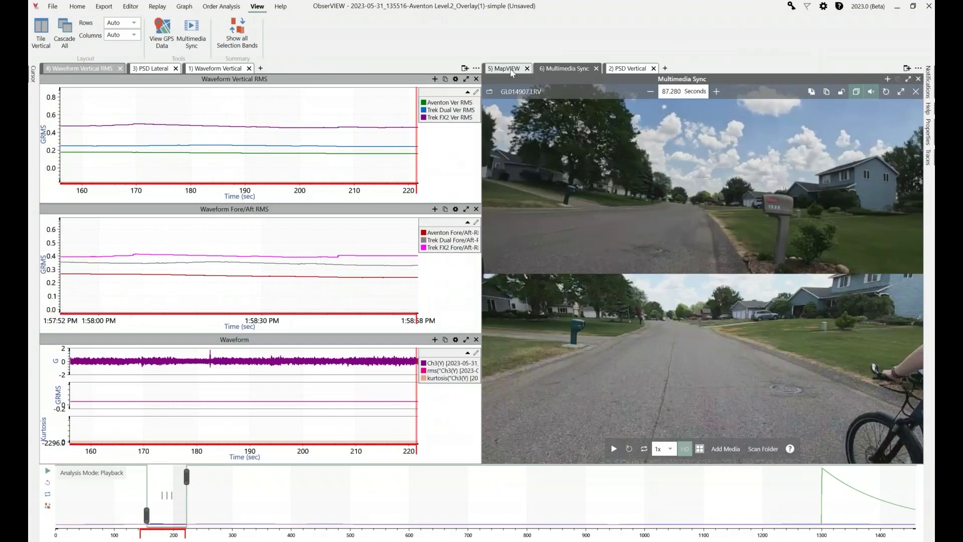
left_click(507, 69)
left_click(629, 68)
left_click(224, 105)
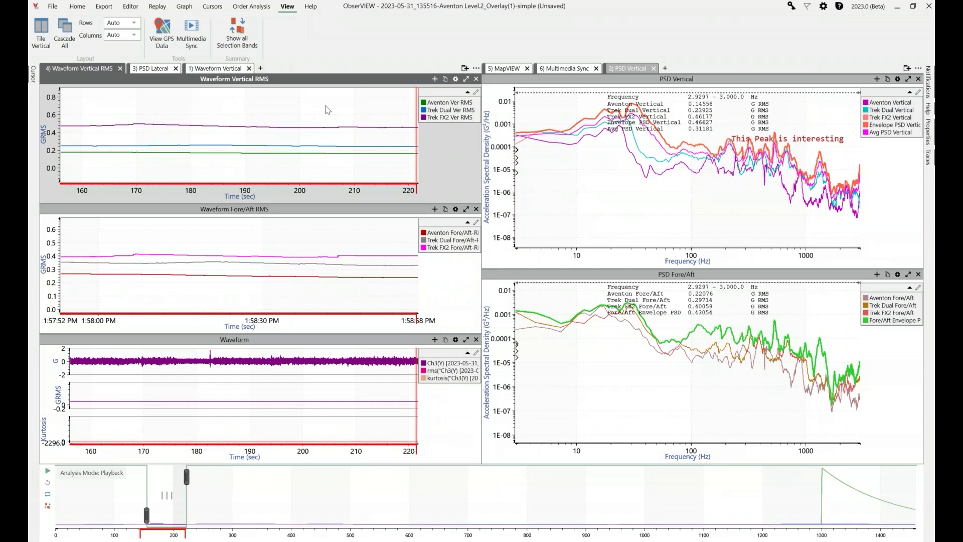
Step: Add a Waveform graph in a new tab with the traces from Aventon Vertical through kurtosis disabled, and adjust its legend width
left_click(260, 68)
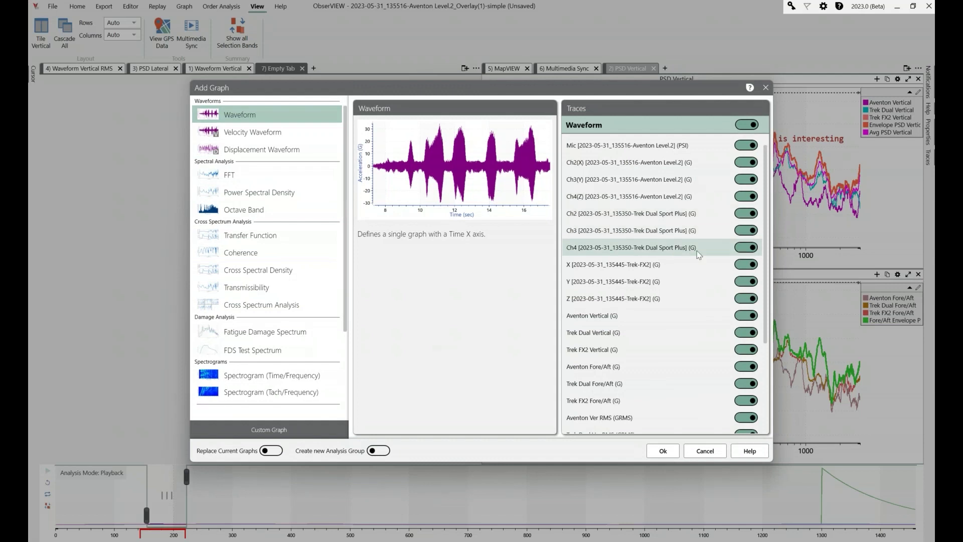
scroll(663, 310, "down", 2)
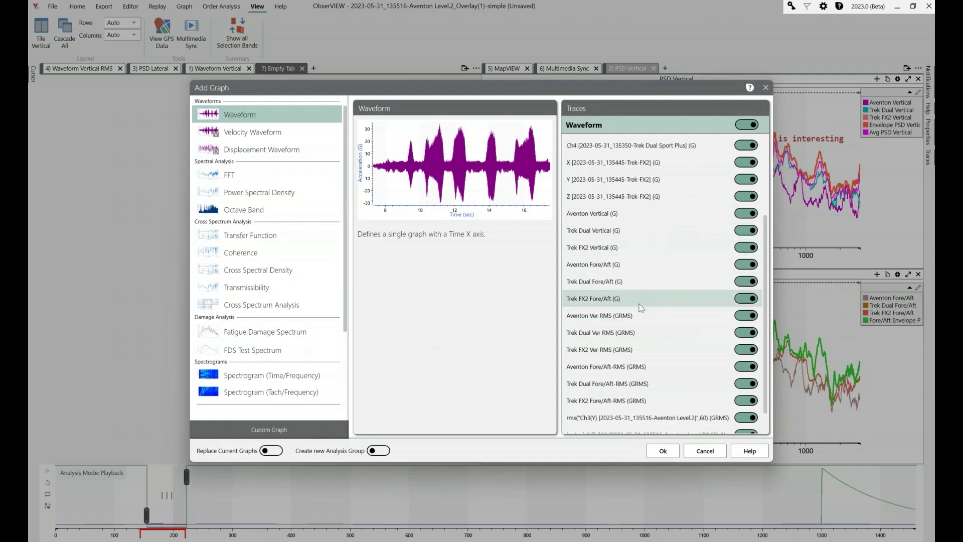
left_click(672, 213)
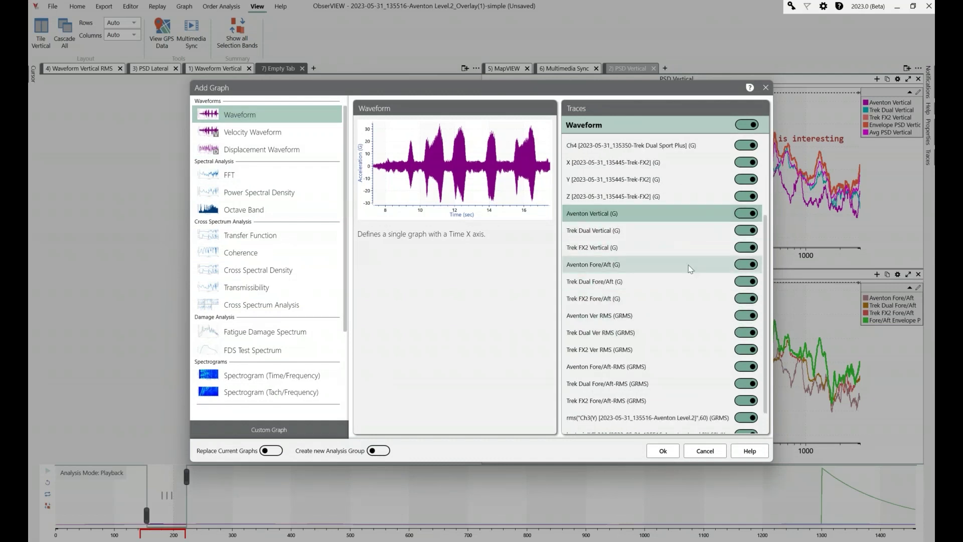
scroll(677, 326, "down", 1)
left_click(669, 420, "shift")
left_click(746, 418)
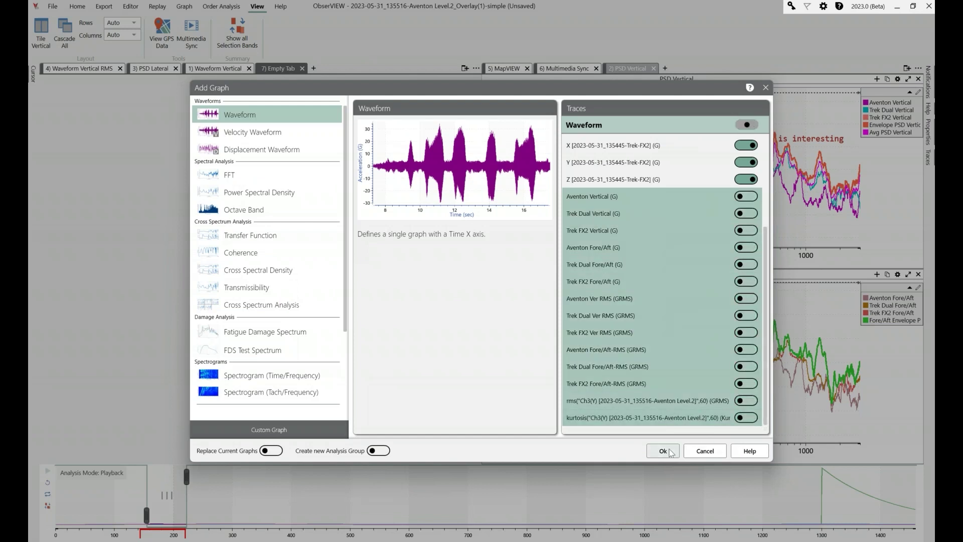
left_click(663, 450)
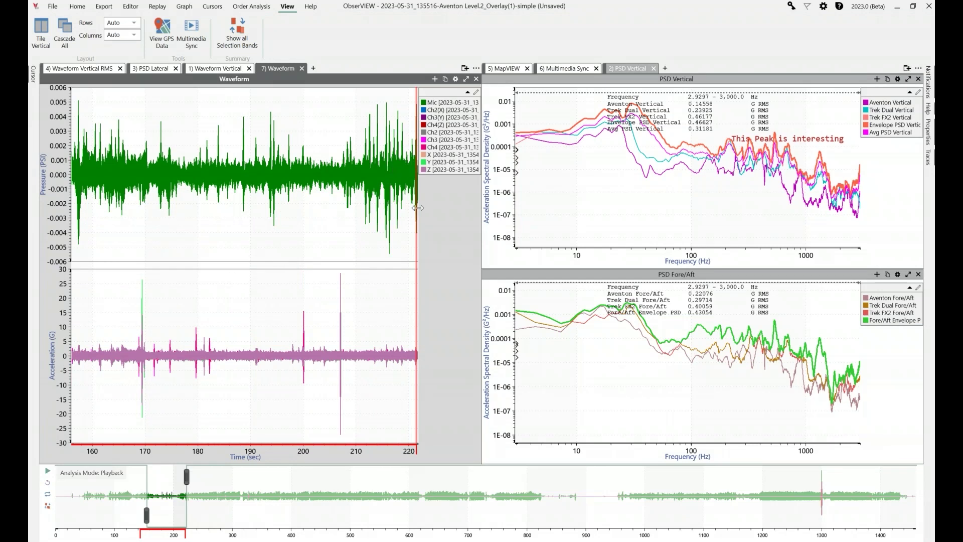
left_click_drag(353, 212, 339, 213)
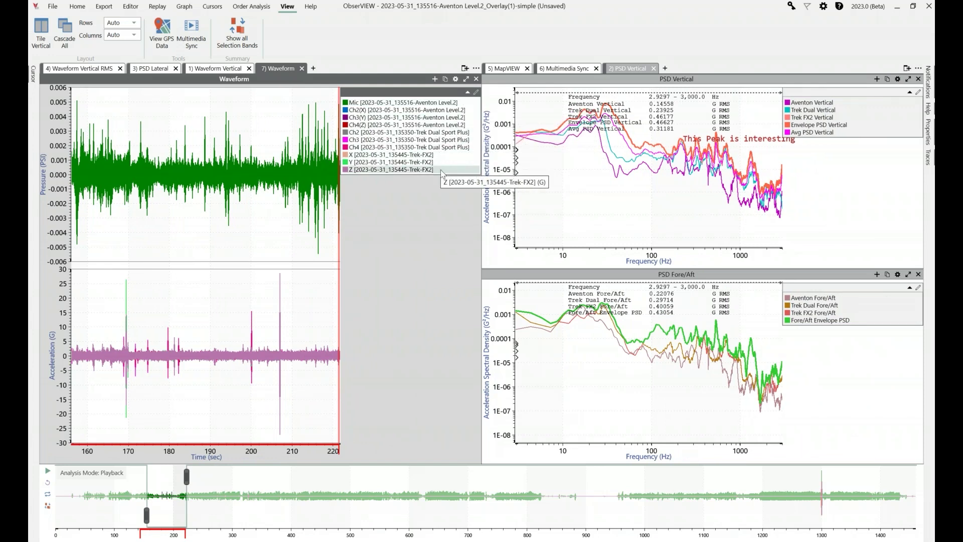
left_click_drag(339, 242, 411, 238)
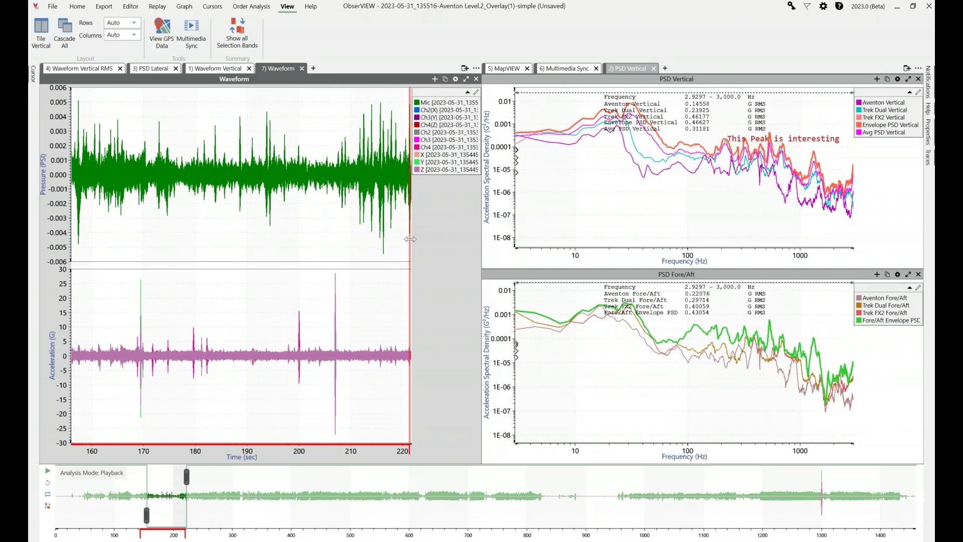
Step: Close the Waveform tab and bring the Waveform Vertical and Waveform Fore/Aft graphs into view
left_click(301, 69)
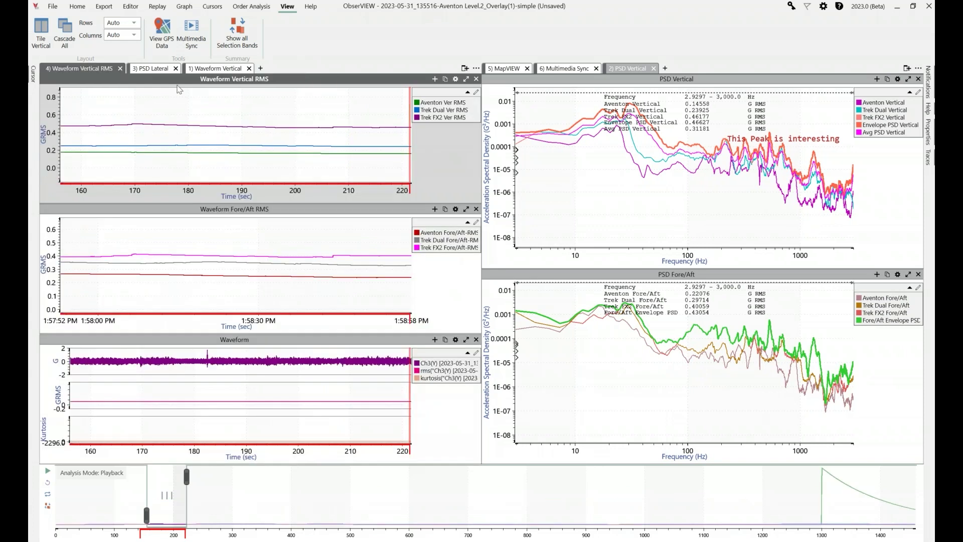
left_click(150, 69)
left_click(214, 69)
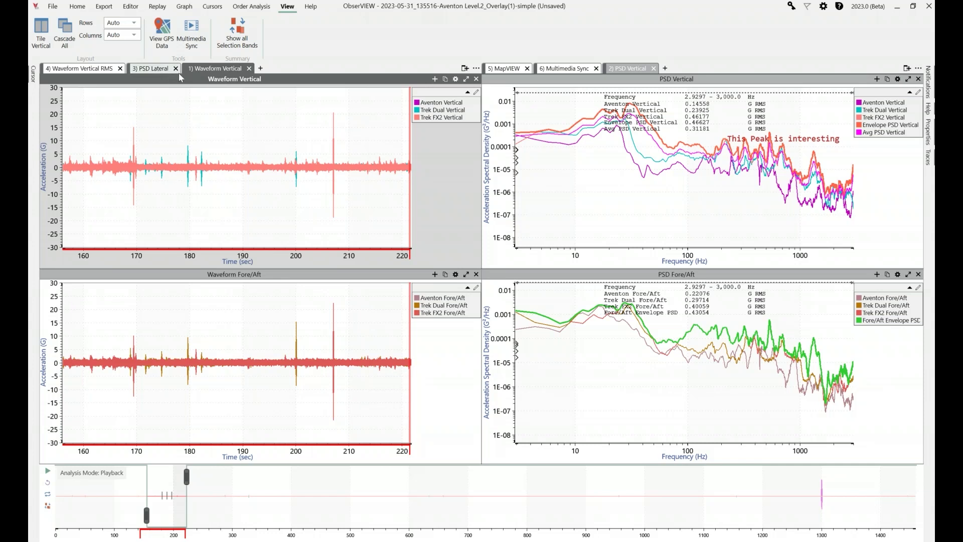
Step: Tighten the acceleration scale of the PSD Vertical graph and maximize the graph
left_click(632, 79)
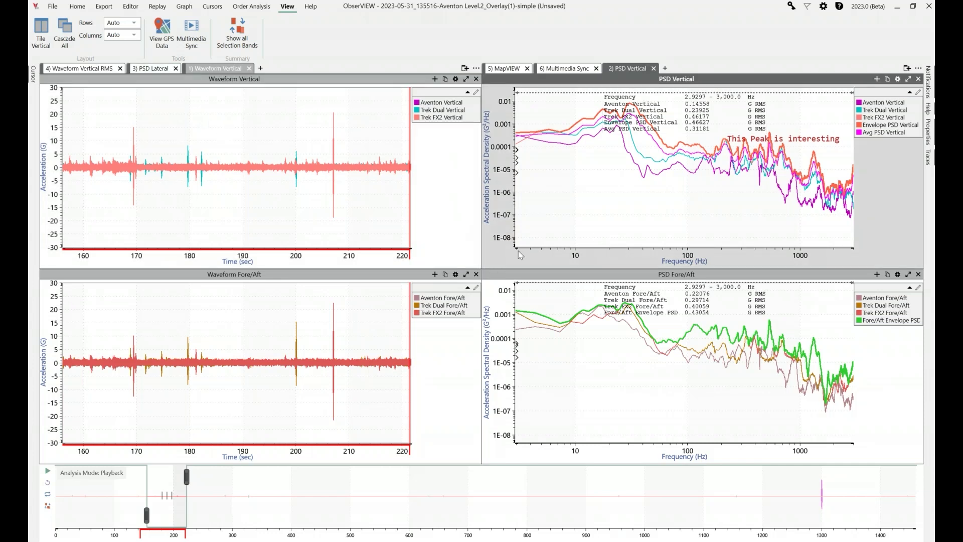
scroll(664, 230, "up", 1)
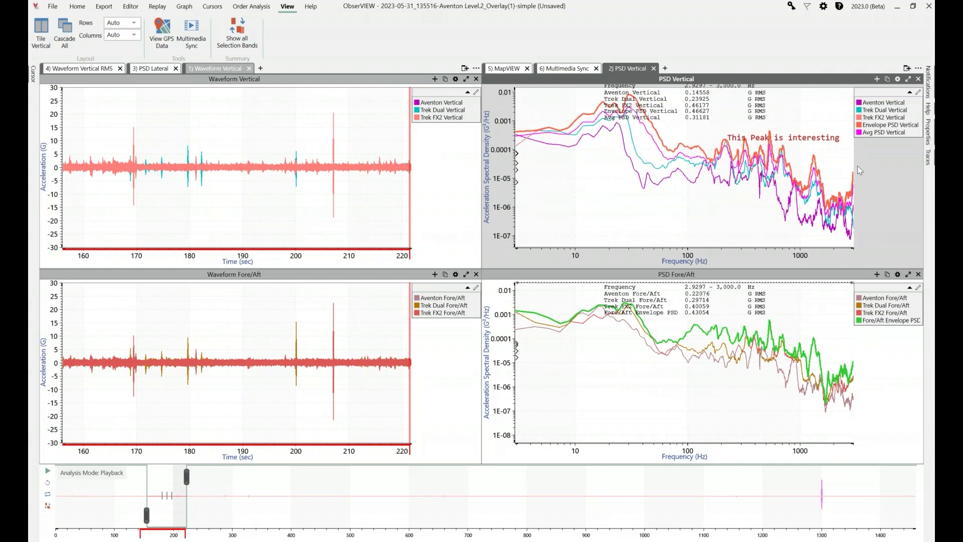
double_click(856, 80)
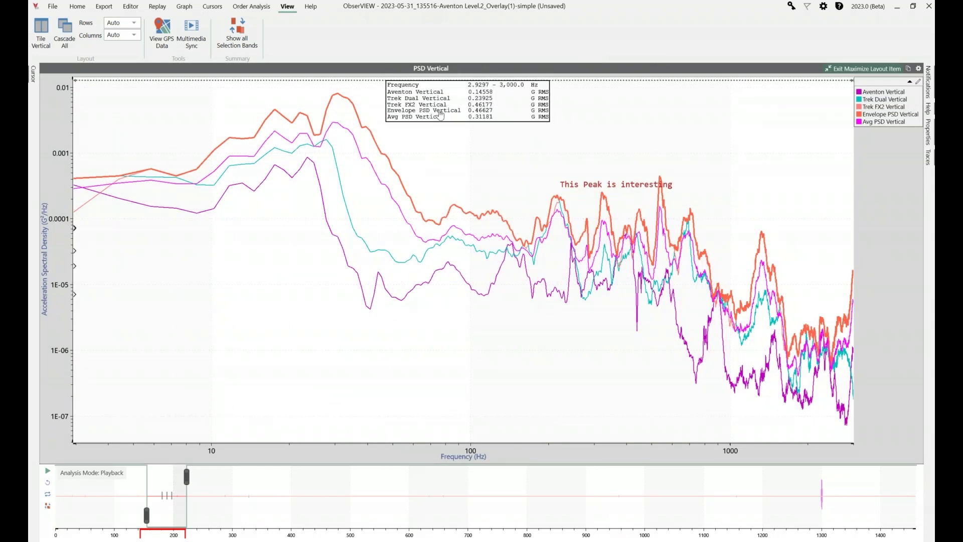
Step: Remove the Envelope PSD Vertical and Avg PSD Vertical traces from the PSD Vertical graph
left_click(903, 92)
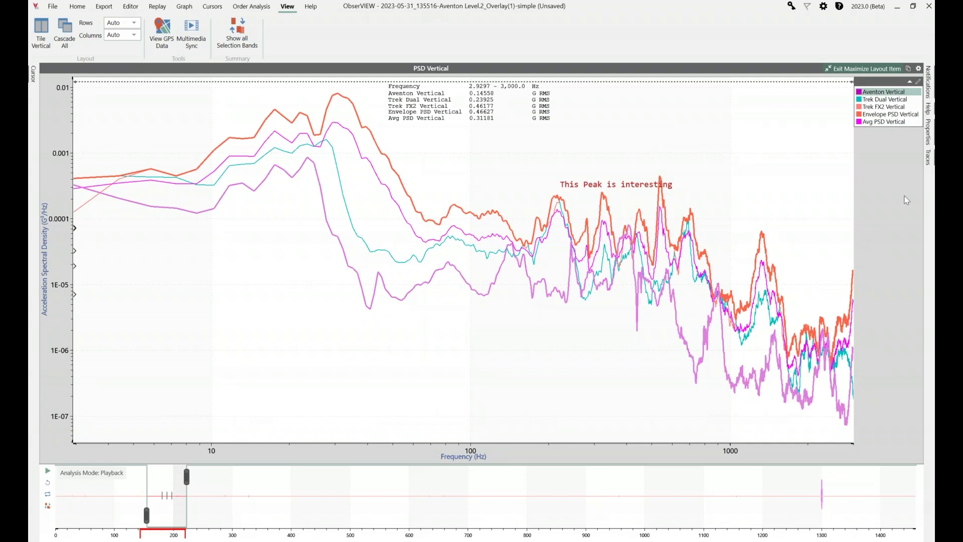
left_click(894, 101)
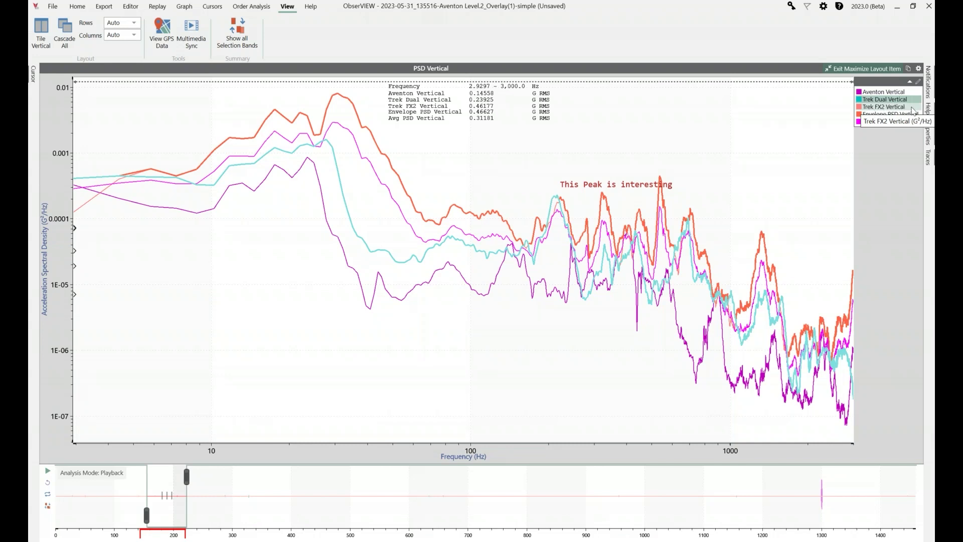
left_click(913, 110)
left_click(901, 119)
key("Delete")
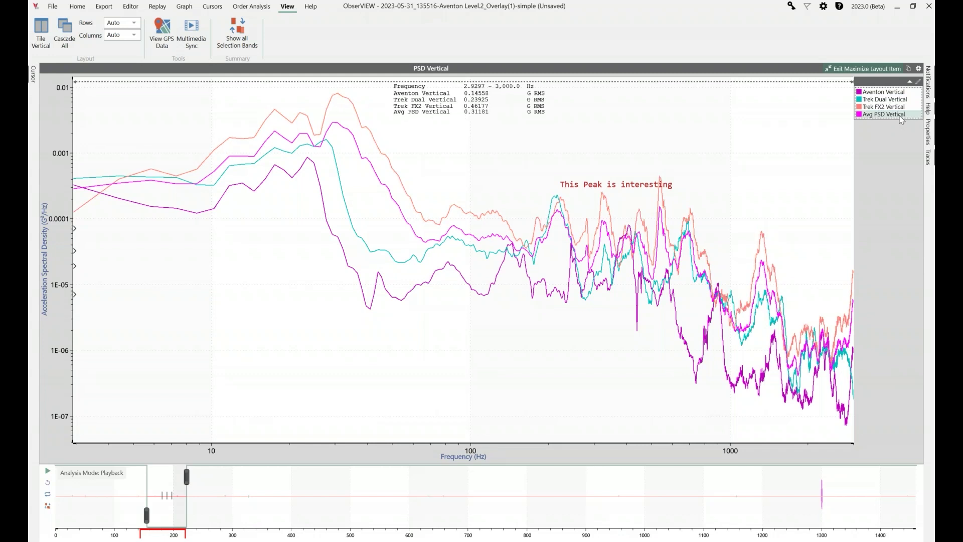
left_click(901, 116)
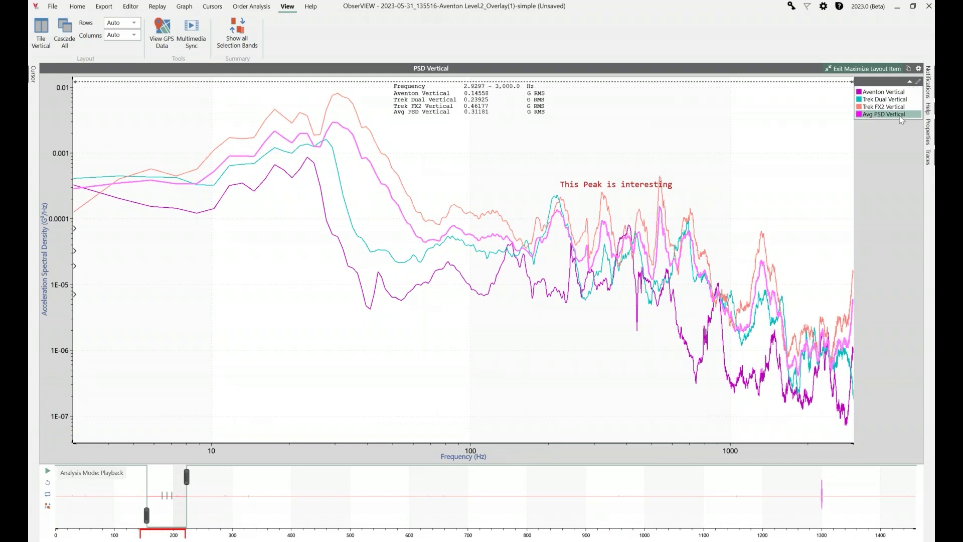
key("Delete")
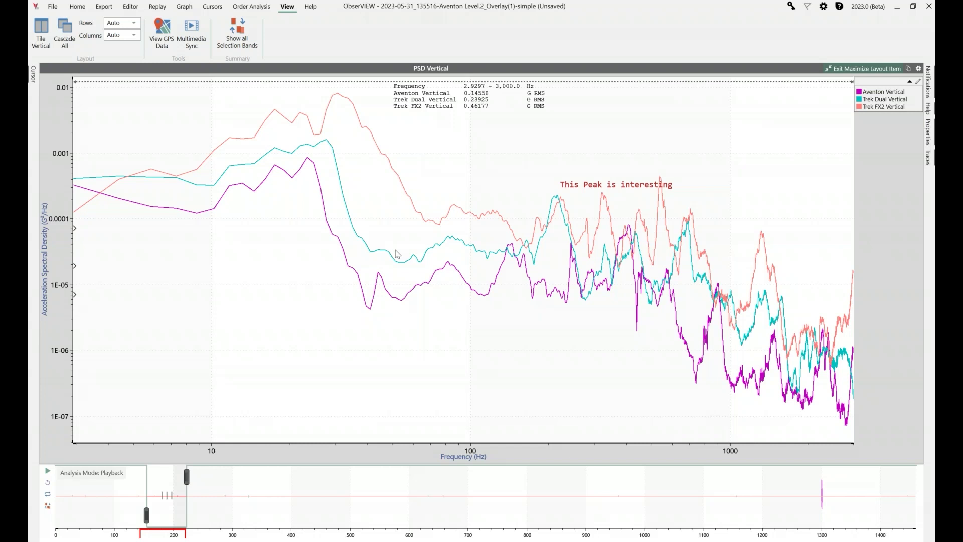
Step: Highlight the Aventon Vertical trace for inspection and extend the end of the analysis time range to about 325 s
left_click(883, 91)
mouse_move(317, 160)
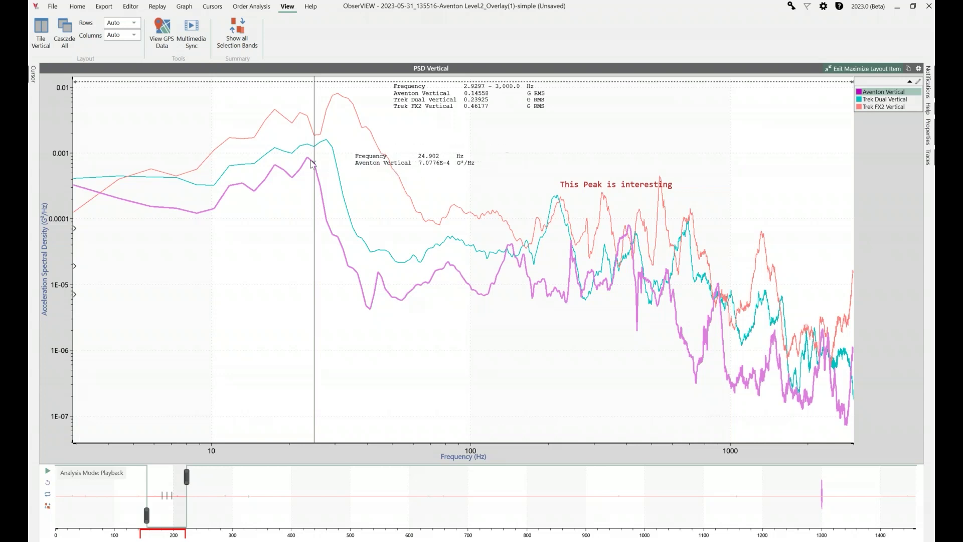
left_click(151, 206)
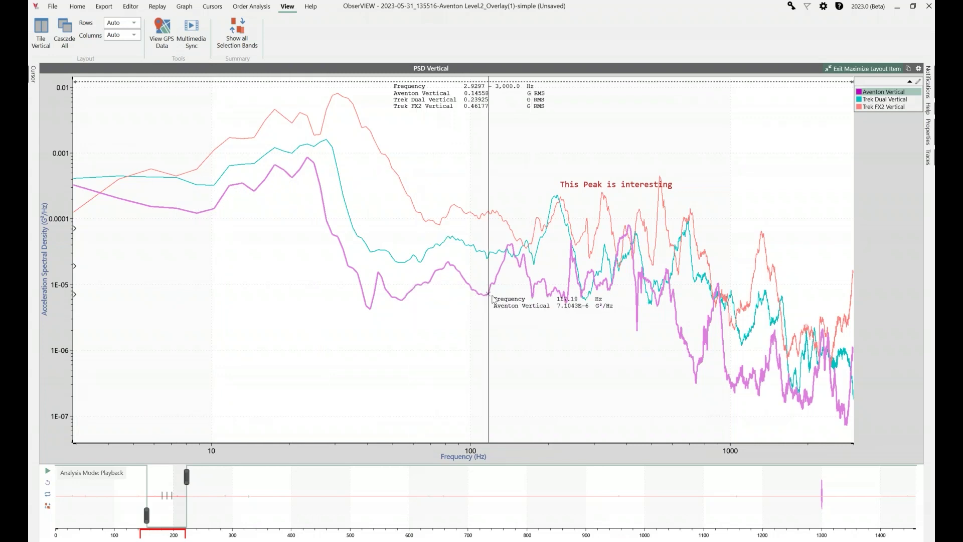
left_click_drag(217, 481, 247, 479)
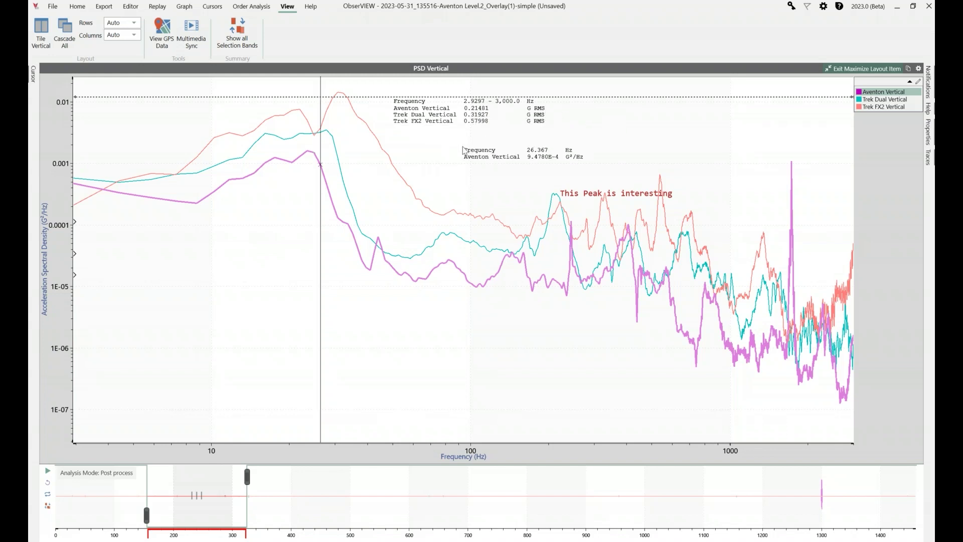
Step: Examine the peaks of the Aventon Vertical, Trek Dual Vertical and Trek FX2 Vertical traces one after another
left_click(791, 161)
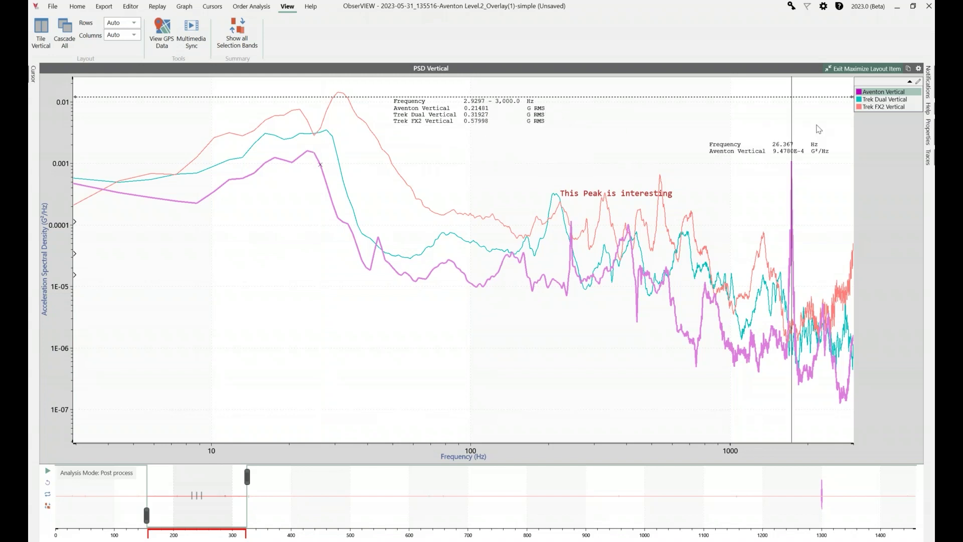
left_click(888, 99)
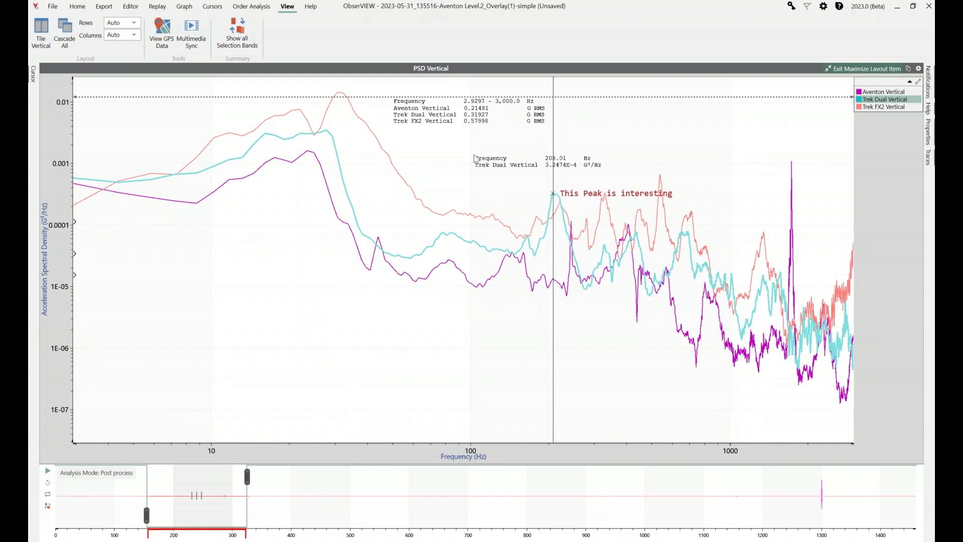
left_click(478, 161)
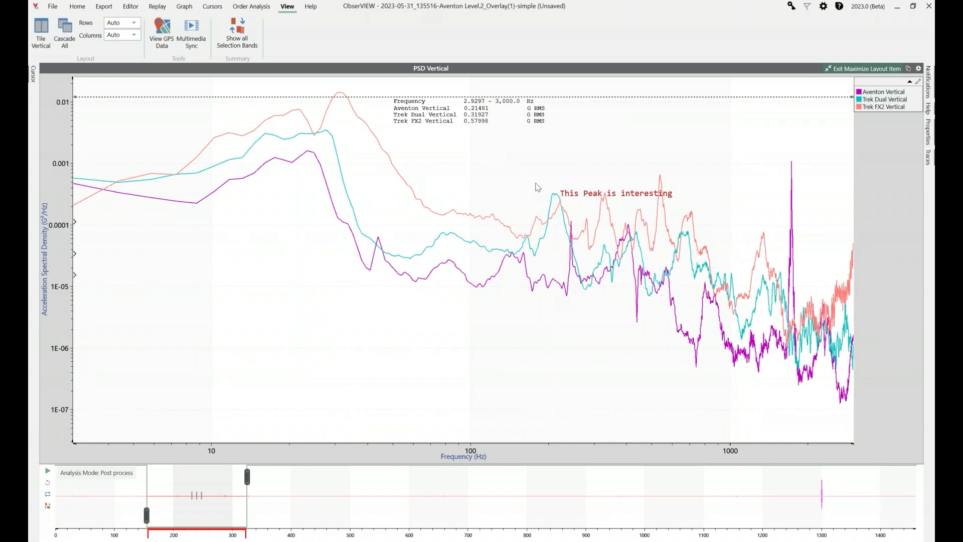
left_click(882, 107)
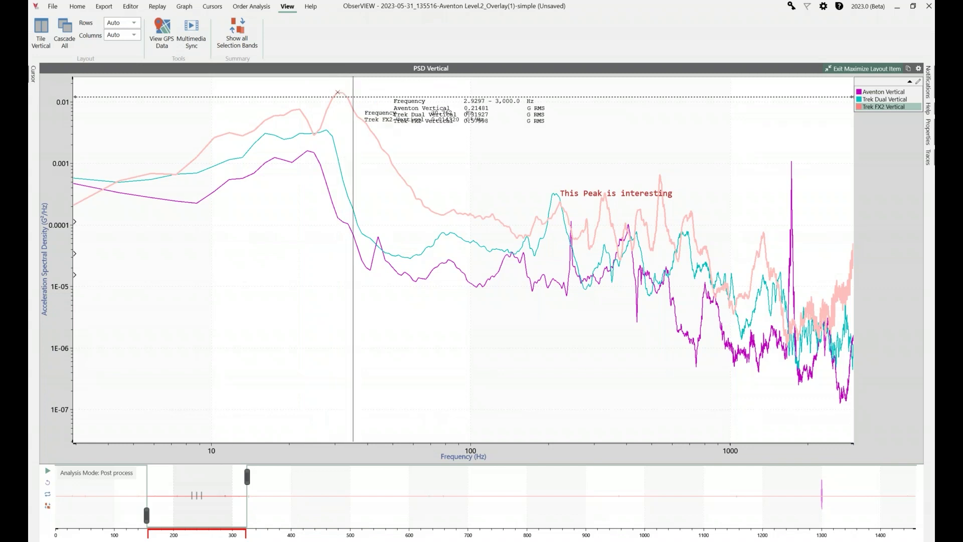
left_click(480, 125)
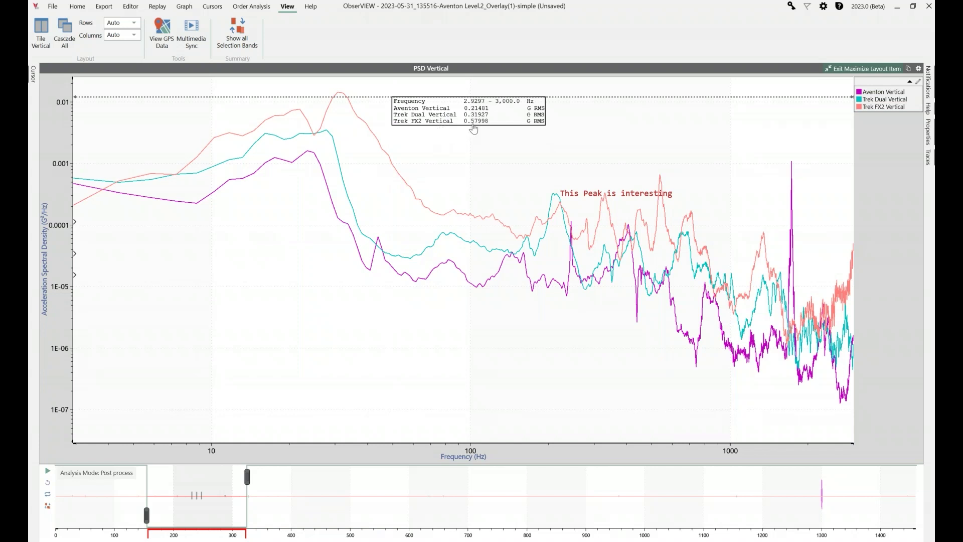
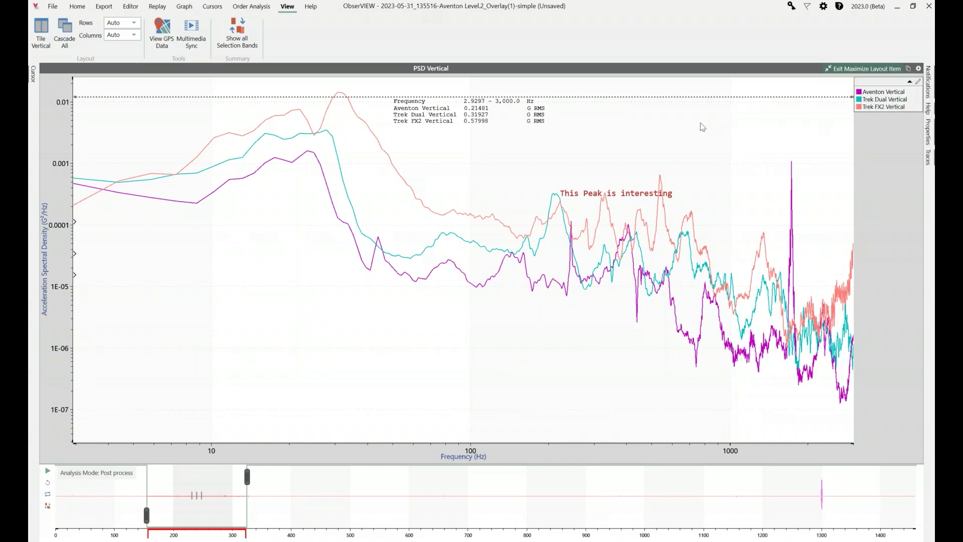
Step: Add a math trace to the PSD Vertical graph with the expression mean("Aventon Vertical","Trek Dual Vertical","Trek FX2 Vertical")
right_click(532, 190)
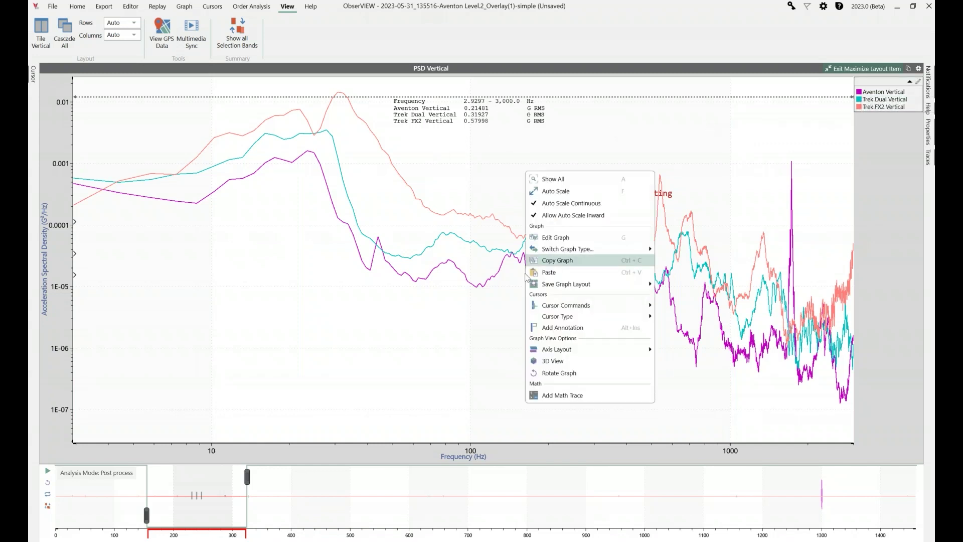
left_click(551, 397)
left_click_drag(547, 98, 744, 176)
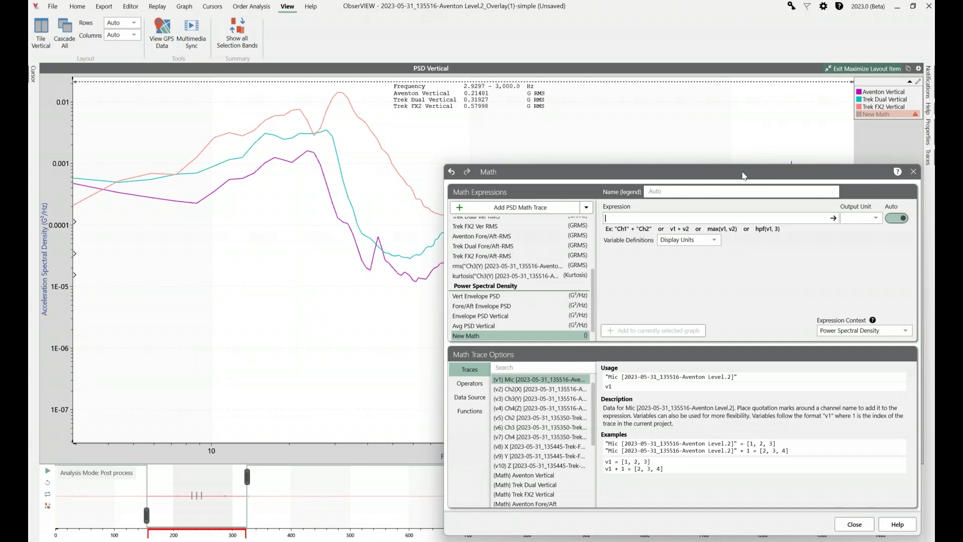
type("Mean (")
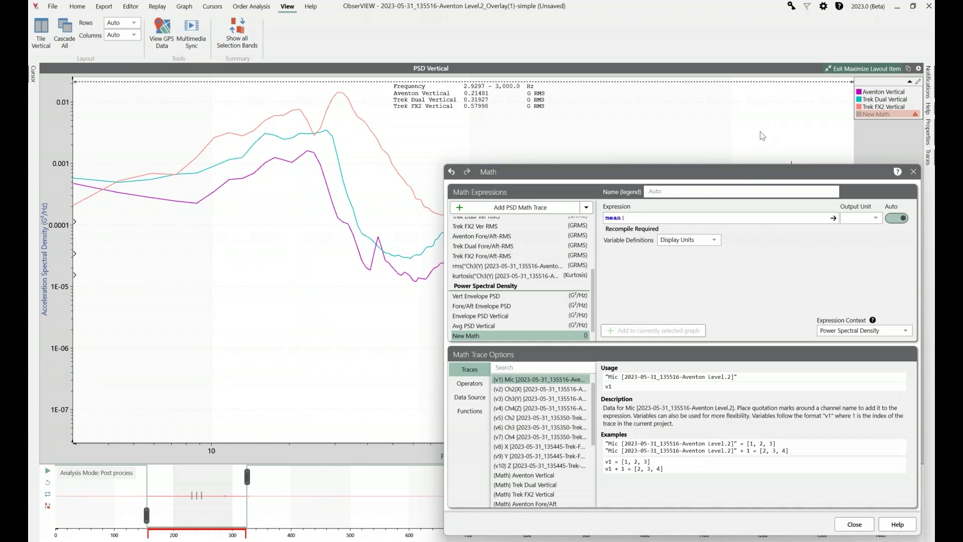
left_click(551, 368)
type("vert")
left_click(532, 379)
left_click(542, 398, "shift")
left_click(591, 399)
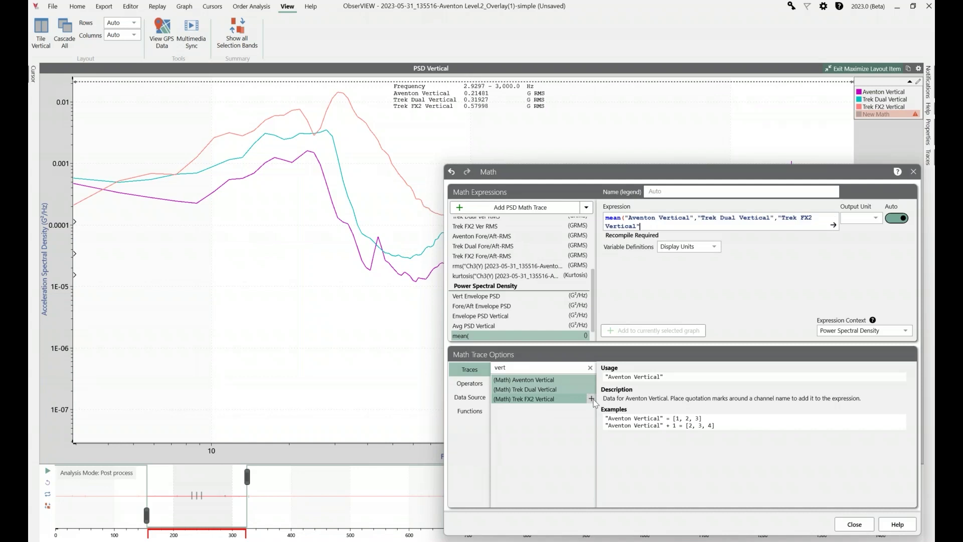
type(")")
key("Return")
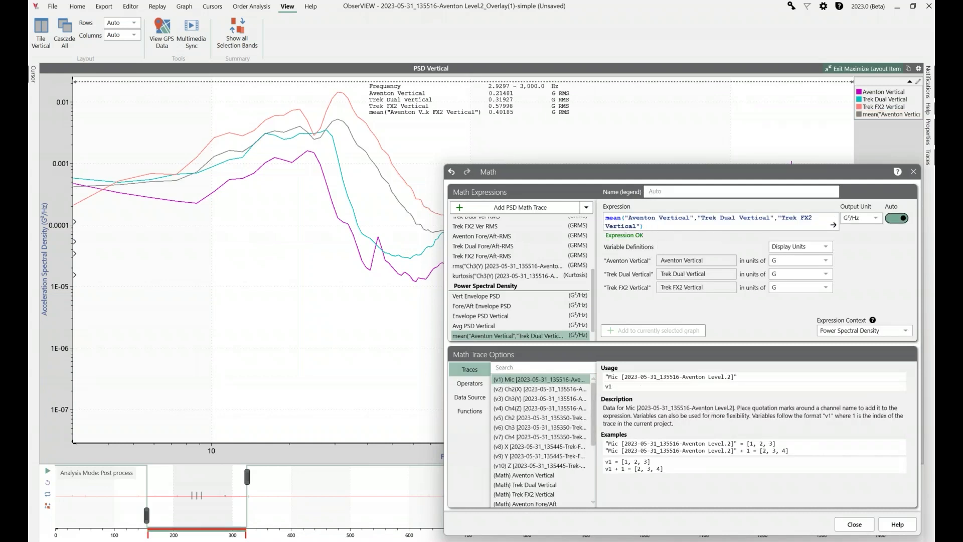
left_click(913, 171)
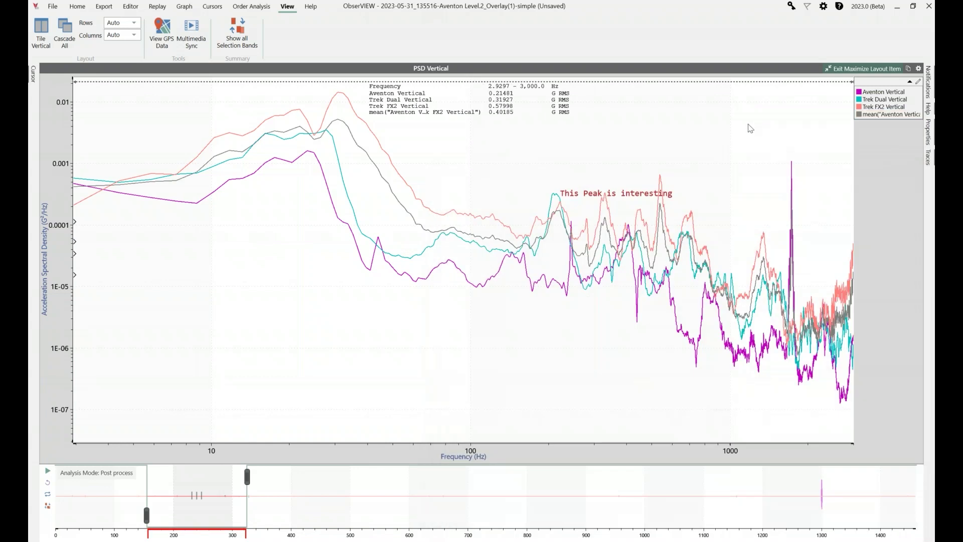
Step: Give the mean trace a thicker line in orange-red through its trace line styles
right_click(888, 114)
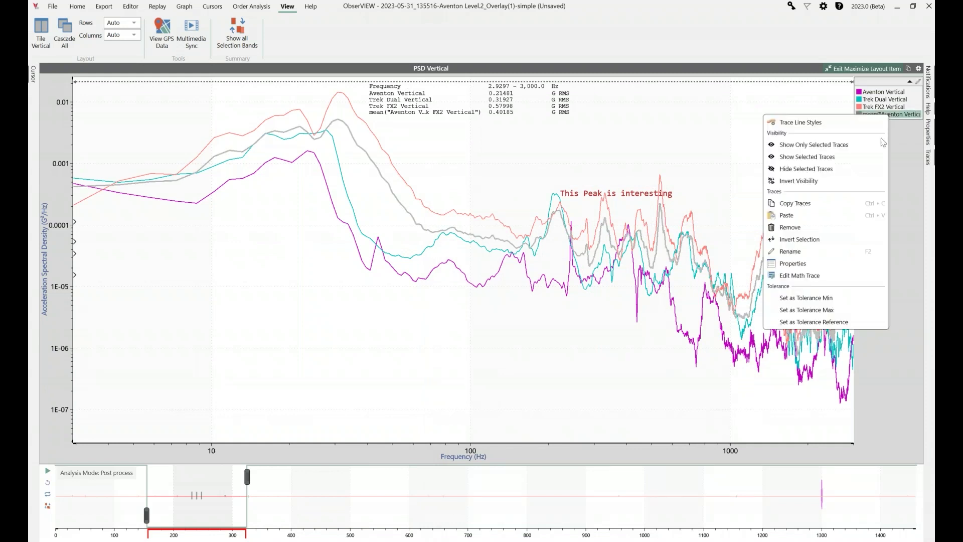
left_click(802, 124)
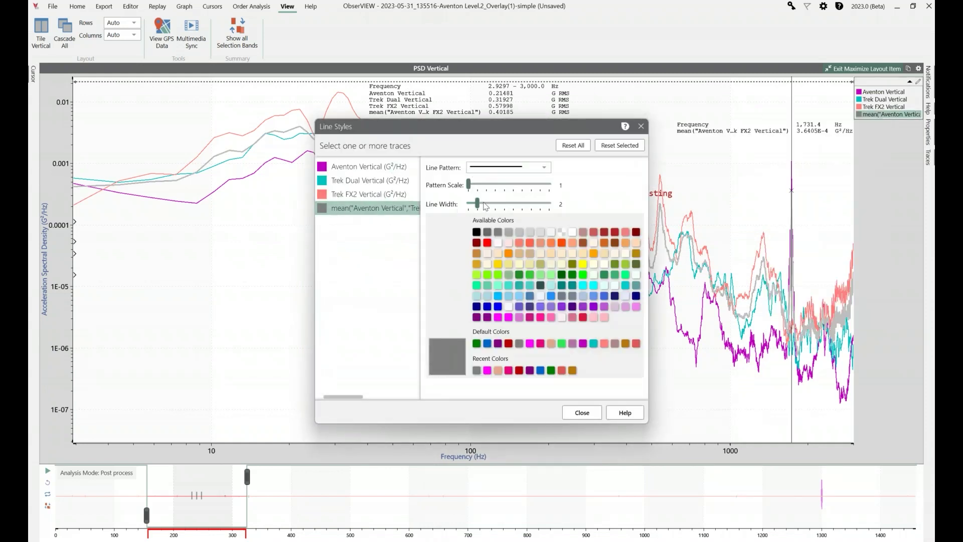
left_click_drag(479, 204, 504, 203)
left_click(530, 243)
left_click(582, 412)
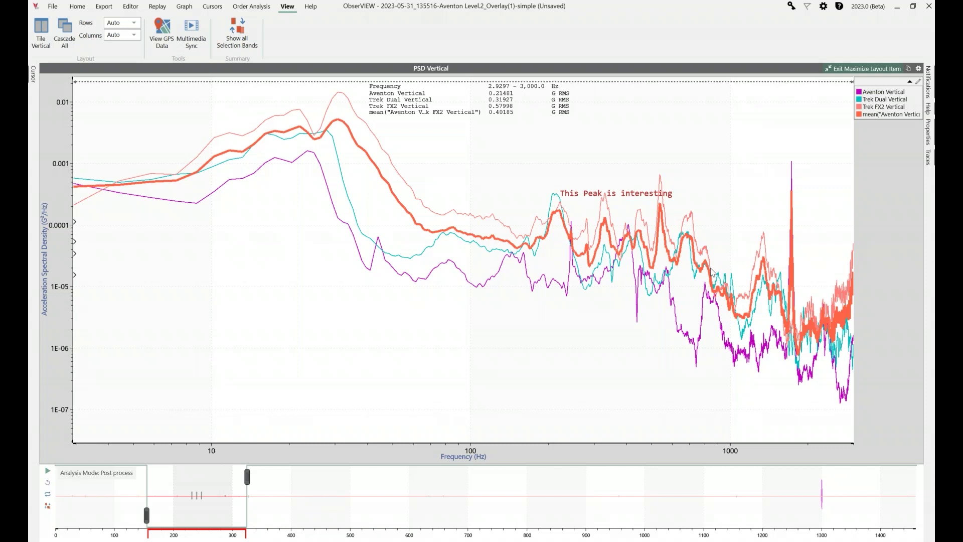
Step: Exit the maximized PSD Vertical graph and, back in ObserVIEW, maximize the MapVIEW tab
left_click(862, 68)
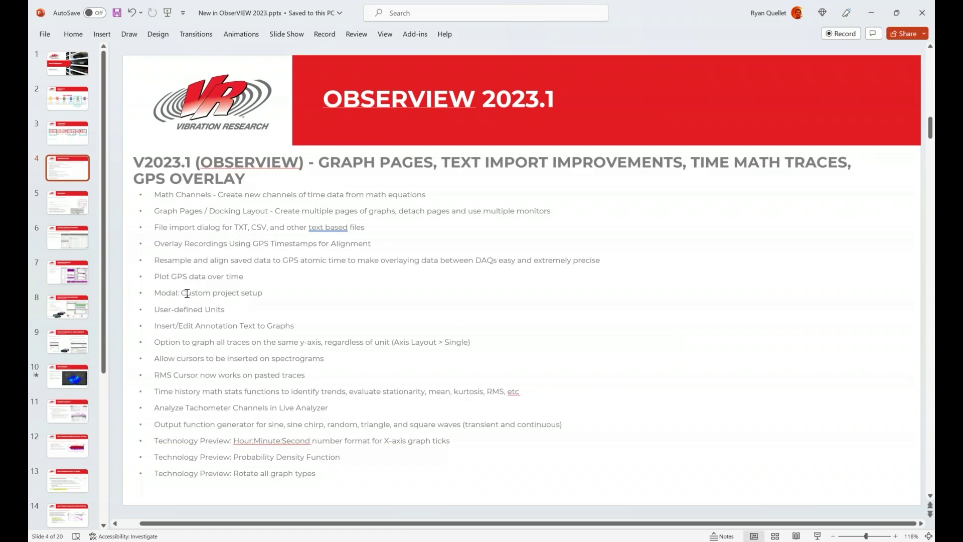
key("alt+Tab")
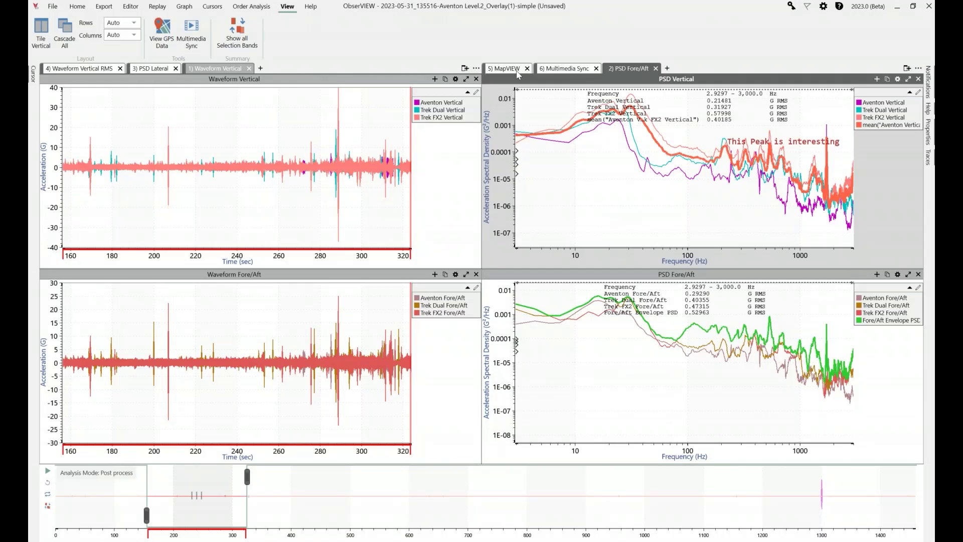
left_click(514, 72)
double_click(514, 71)
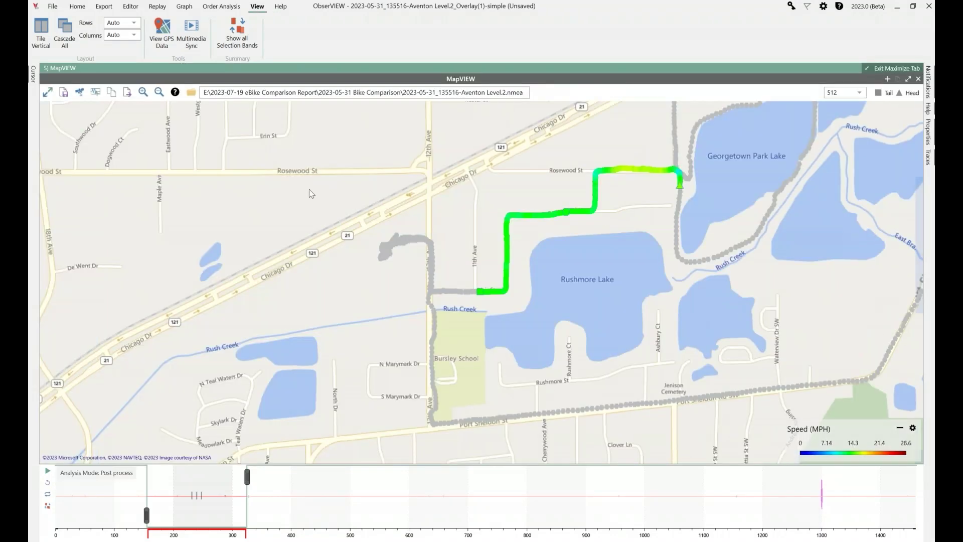
Step: Plot the GPS points over time in MapVIEW and narrow the time range to about 180 to 322 s
left_click(96, 97)
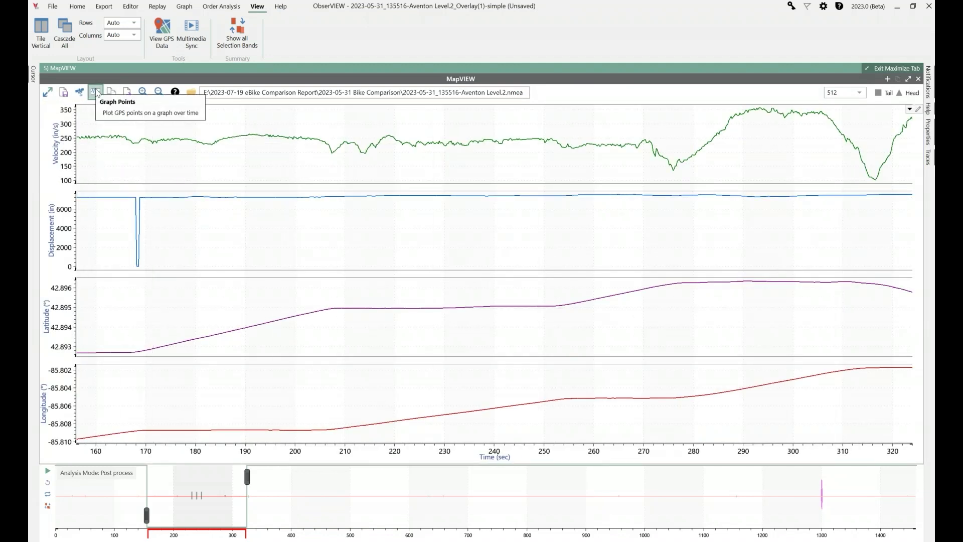
left_click(97, 94)
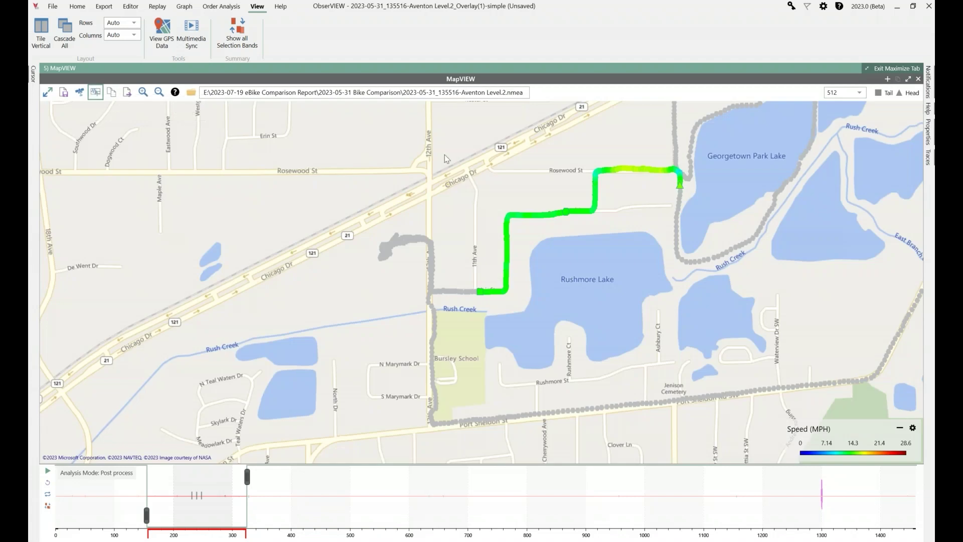
left_click(96, 93)
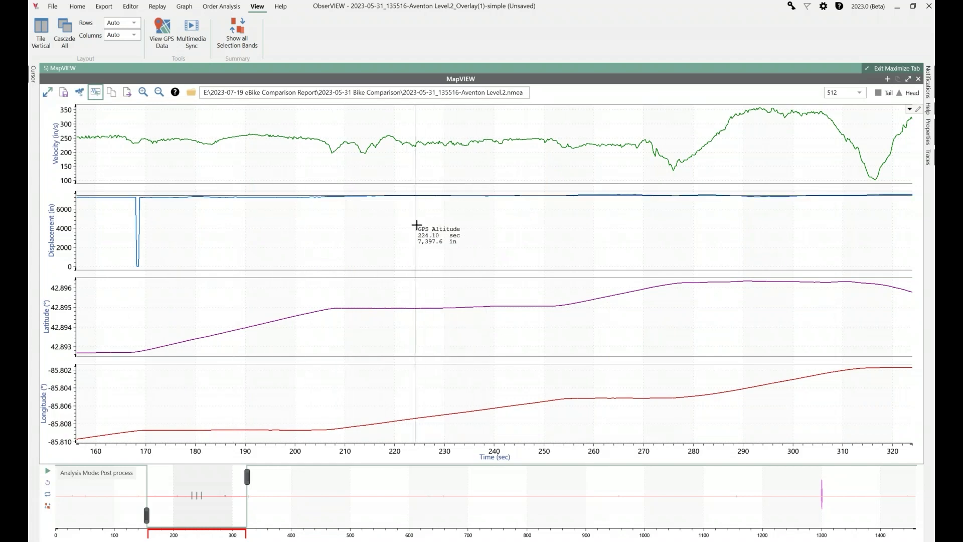
left_click_drag(193, 206, 902, 189)
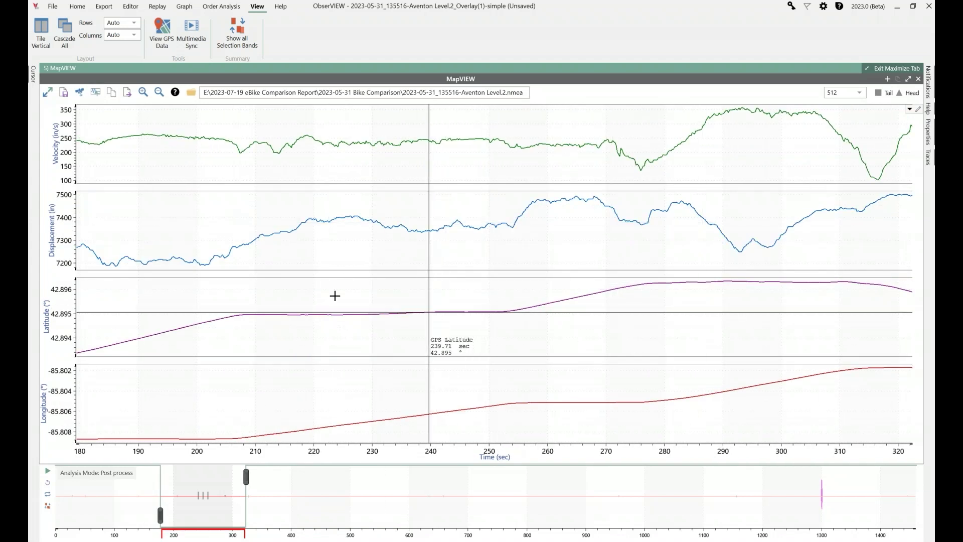
Step: Exit the maximized MapVIEW tab, show the GPS route map again in place of the time plots, and switch to PowerPoint
left_click(895, 68)
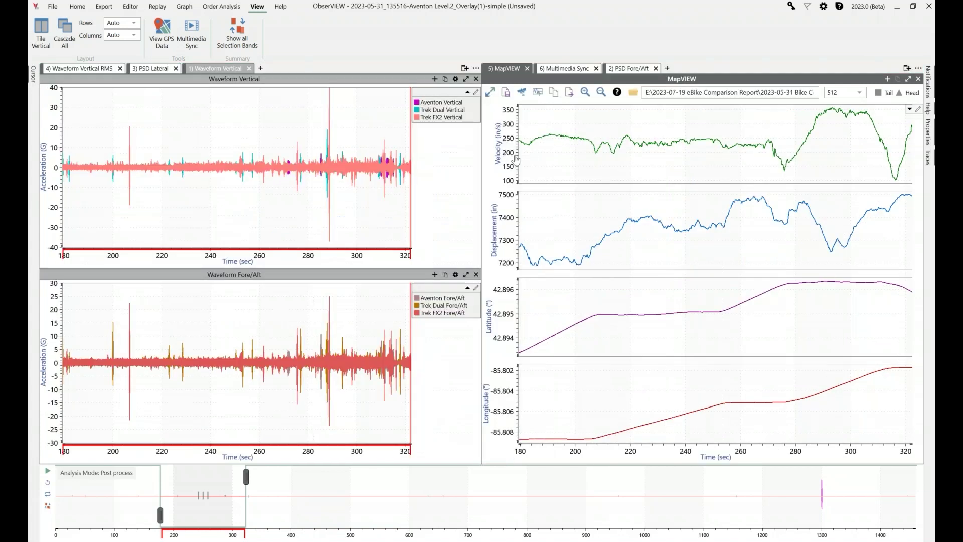
left_click(537, 92)
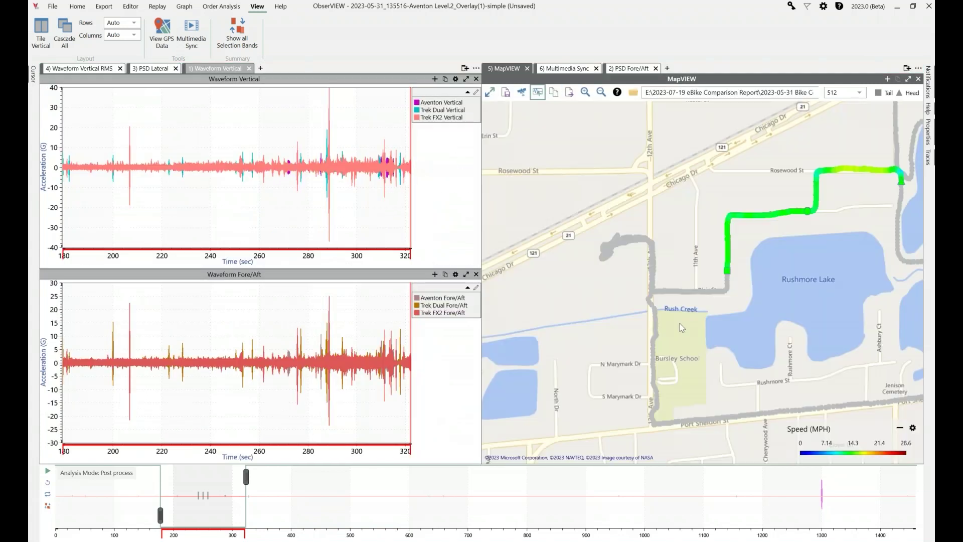
key("alt+Tab")
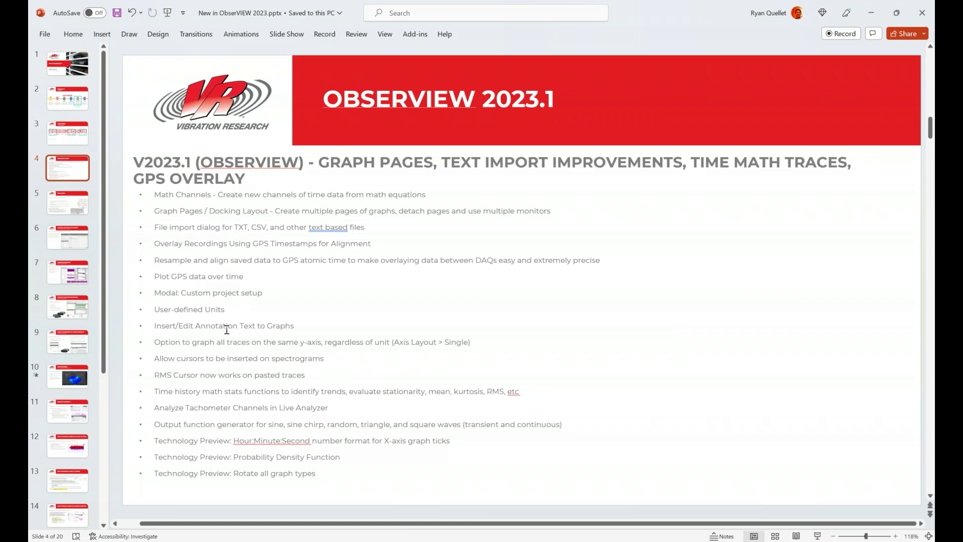
Step: Back in ObserVIEW, show the PSD Fore/Aft tab and inspect the edit options of the "This Peak is interesting" annotation
key("alt+Tab")
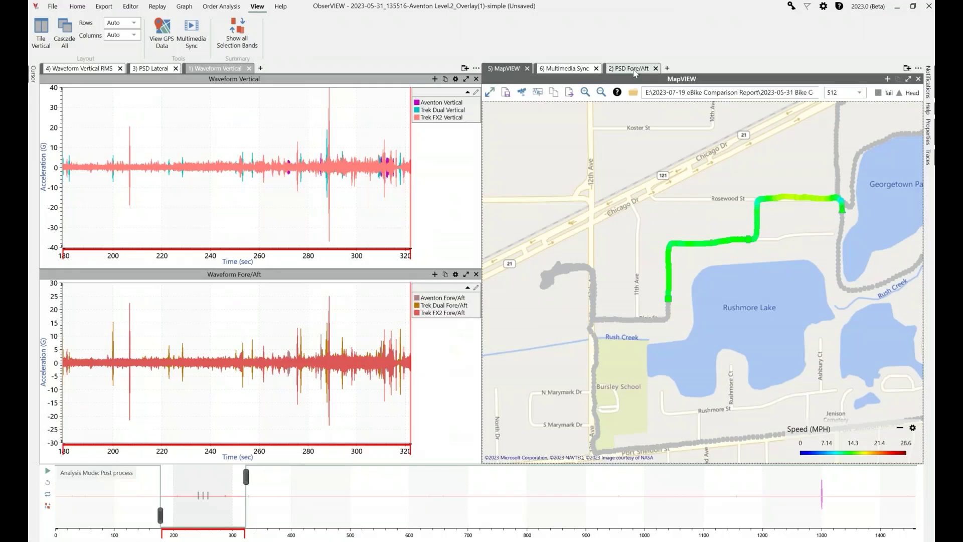
left_click(633, 70)
left_click_drag(797, 149, 799, 138)
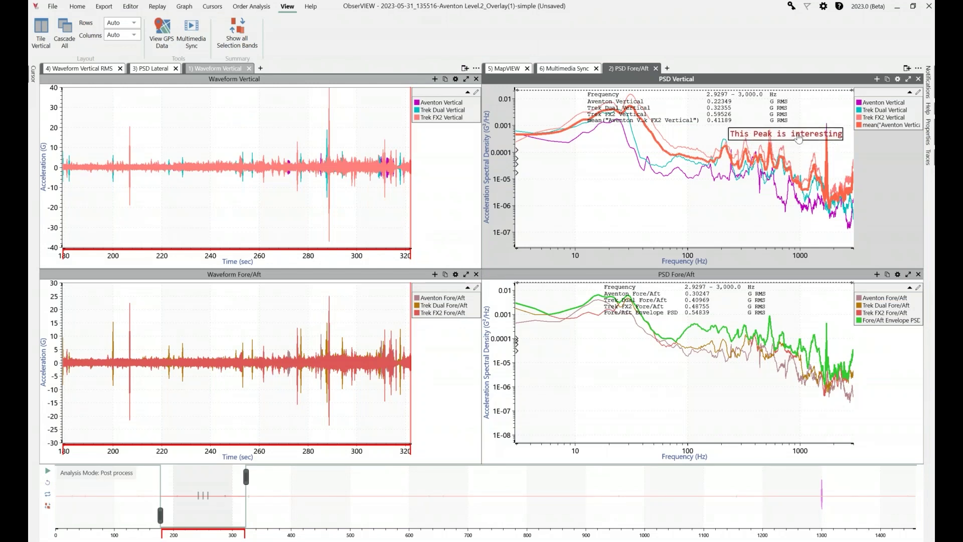
double_click(798, 138)
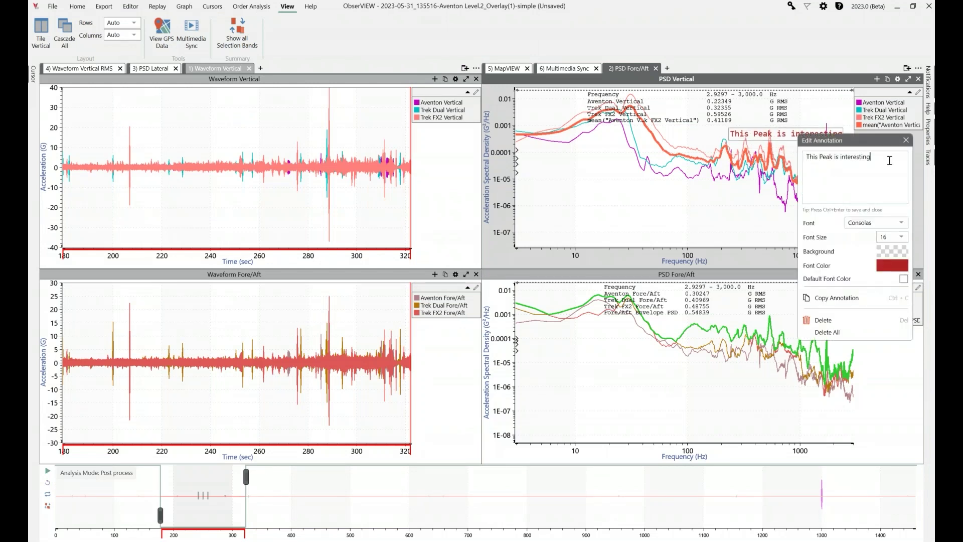
left_click(906, 141)
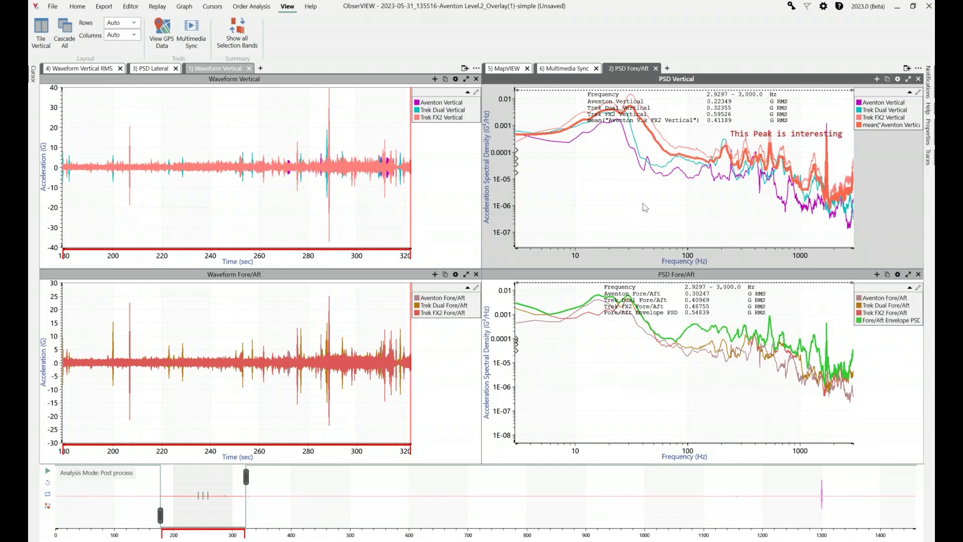
Step: Switch to PowerPoint and highlight the bullet about the file import dialog for TXT, CSV and other text based files
key("alt+Tab")
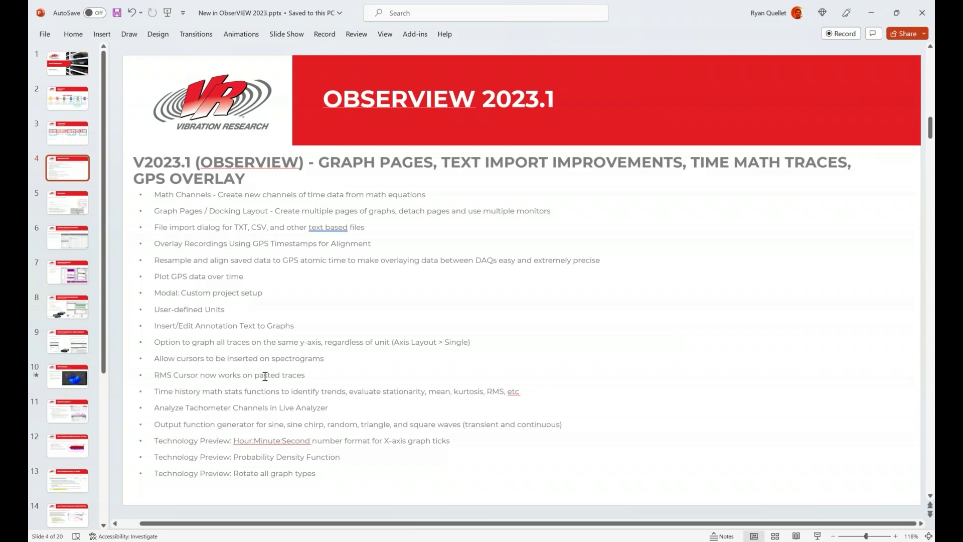
key("alt+Tab")
left_click_drag(155, 229, 365, 228)
left_click(368, 229)
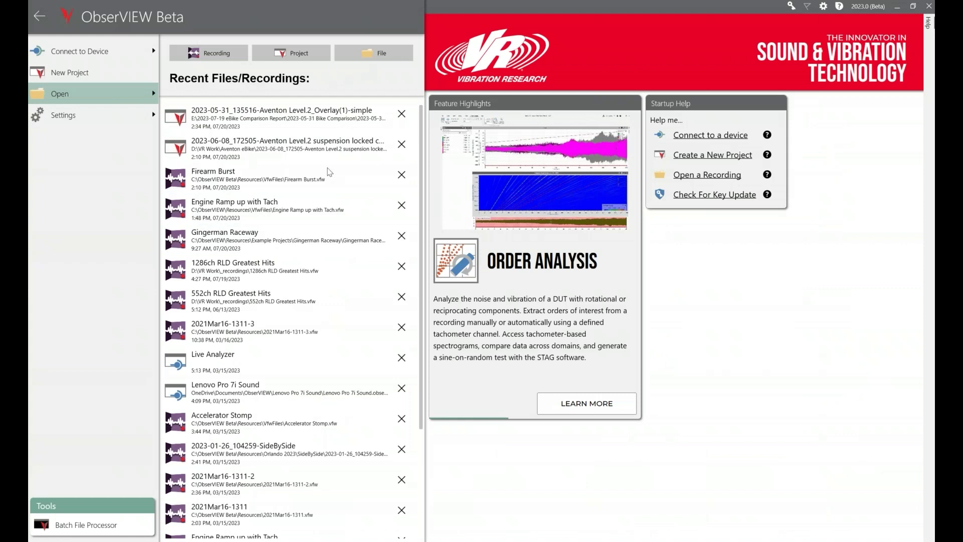
Step: Load 20220228 Test file sample 2.csv into ObserVIEW from the Text Import Test Files folder in File Explorer
left_click(116, 497)
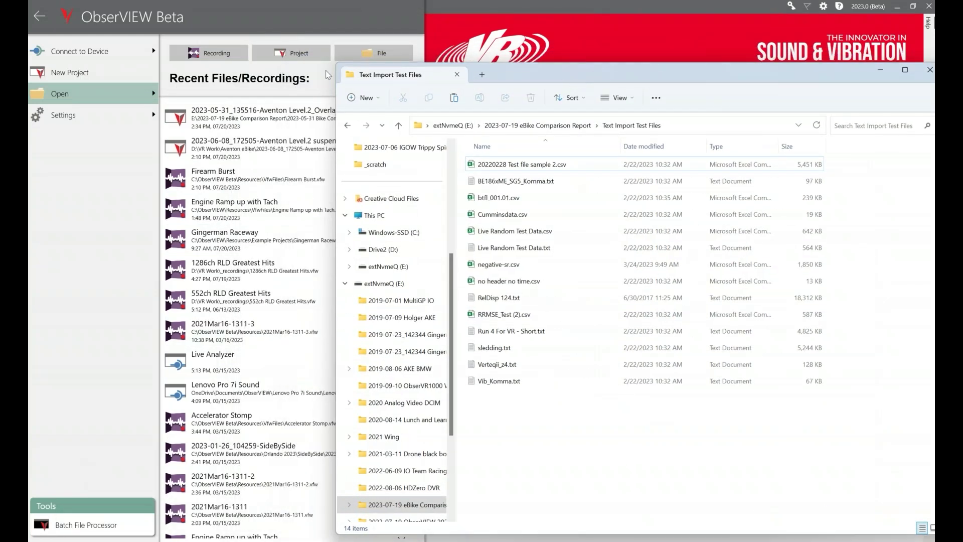
left_click_drag(338, 66, 520, 80)
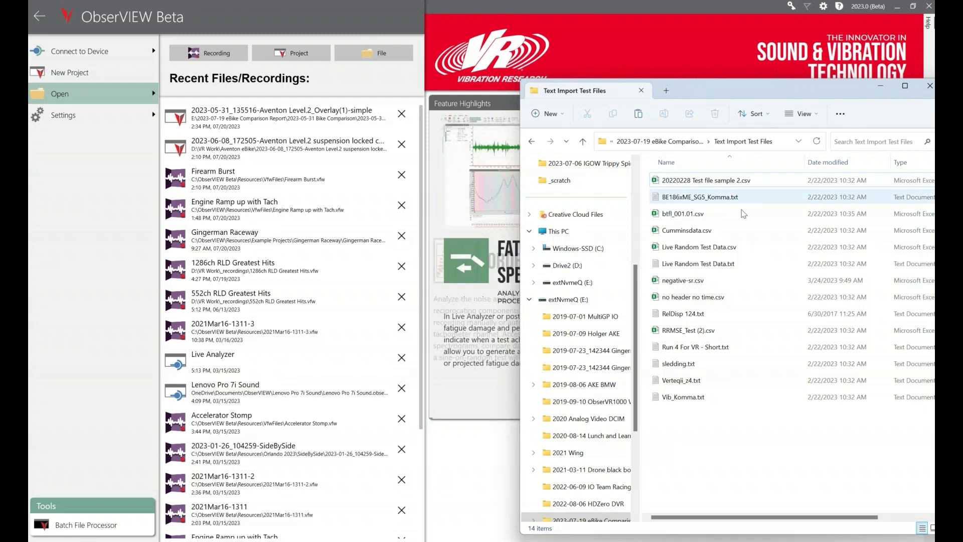
left_click(757, 182)
left_click_drag(757, 182, 555, 47)
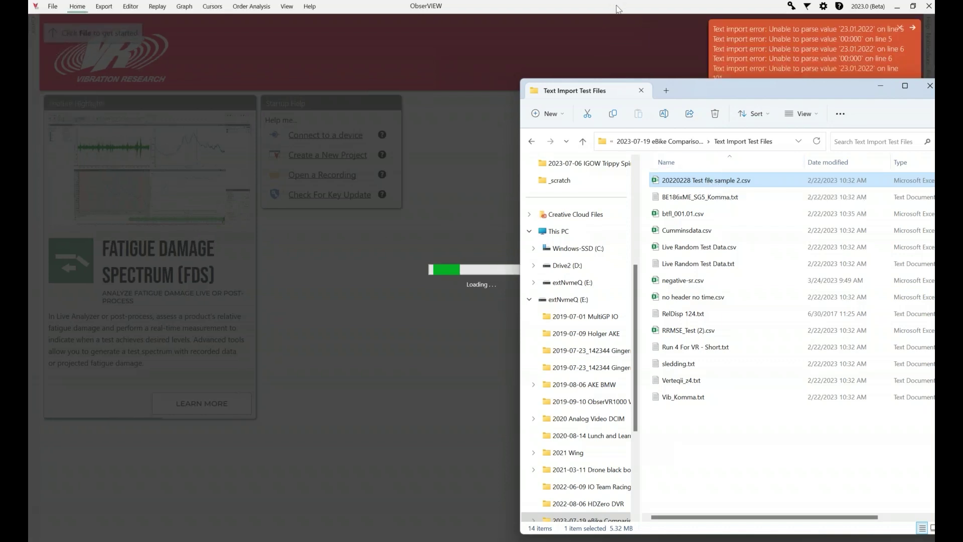
left_click(451, 212)
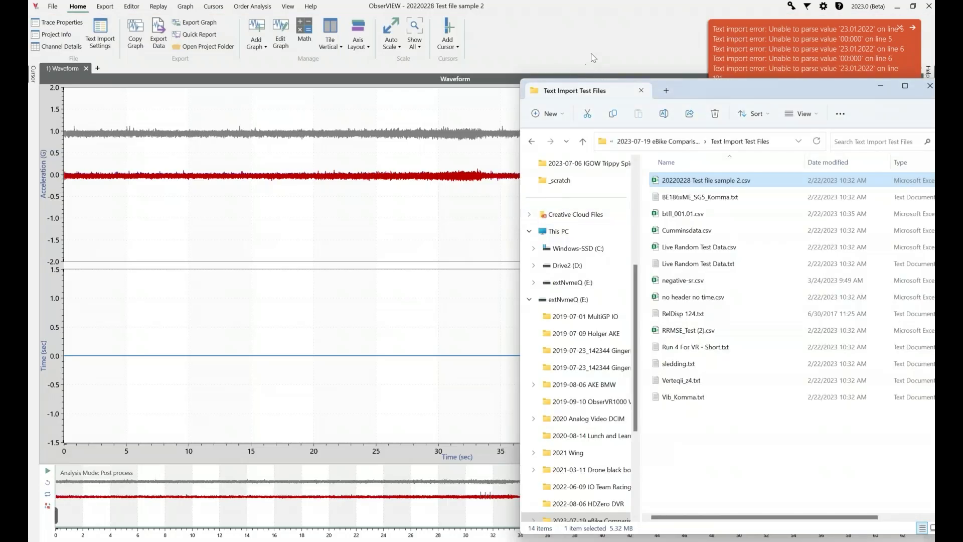
left_click(794, 110)
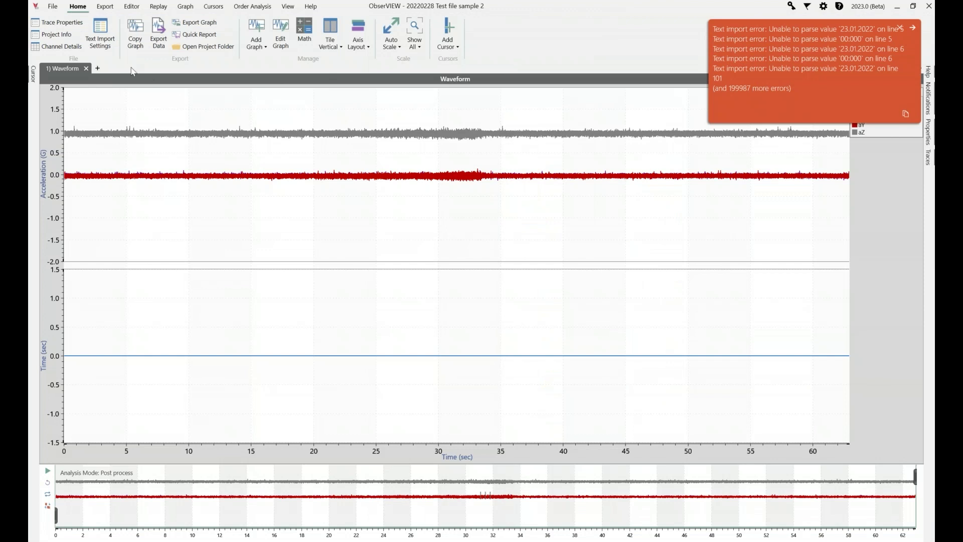
left_click(117, 41)
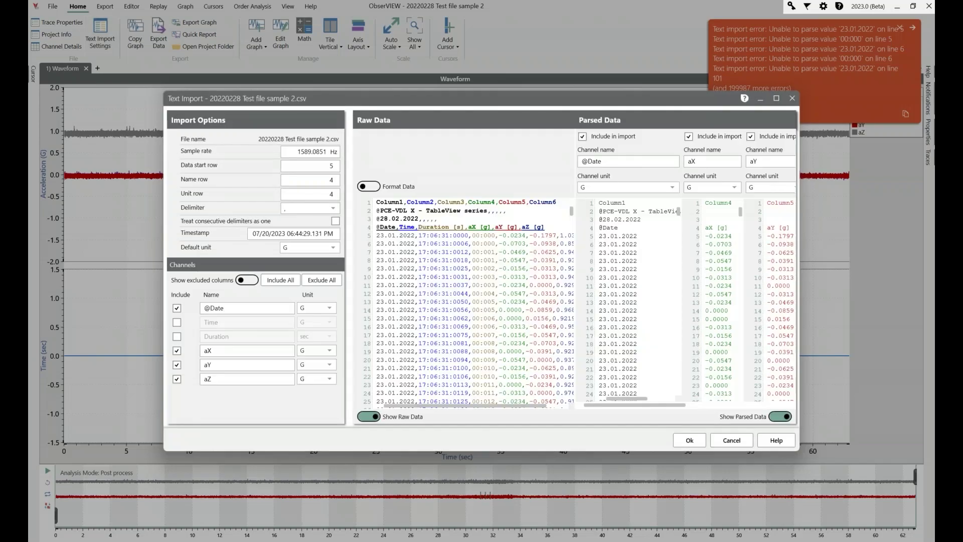
double_click(598, 100)
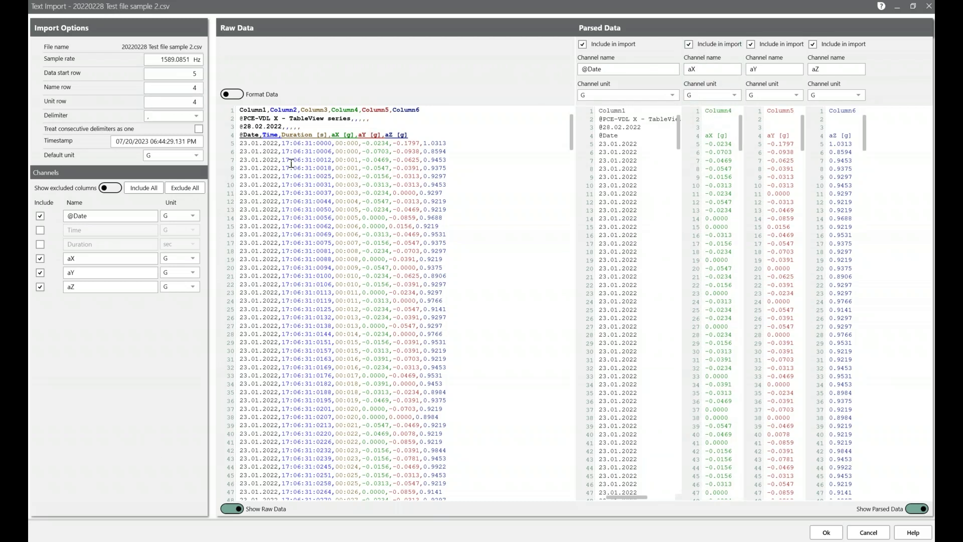
left_click(40, 216)
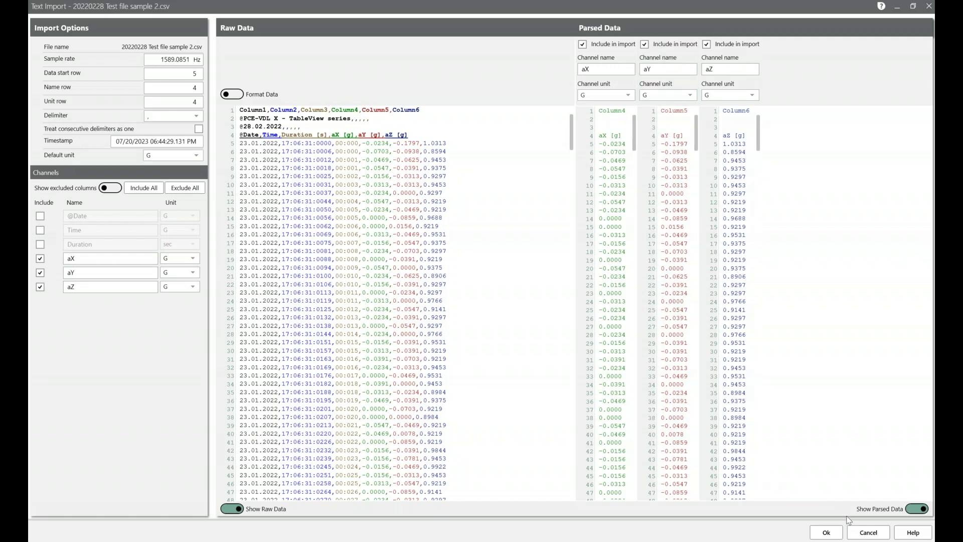
left_click(822, 532)
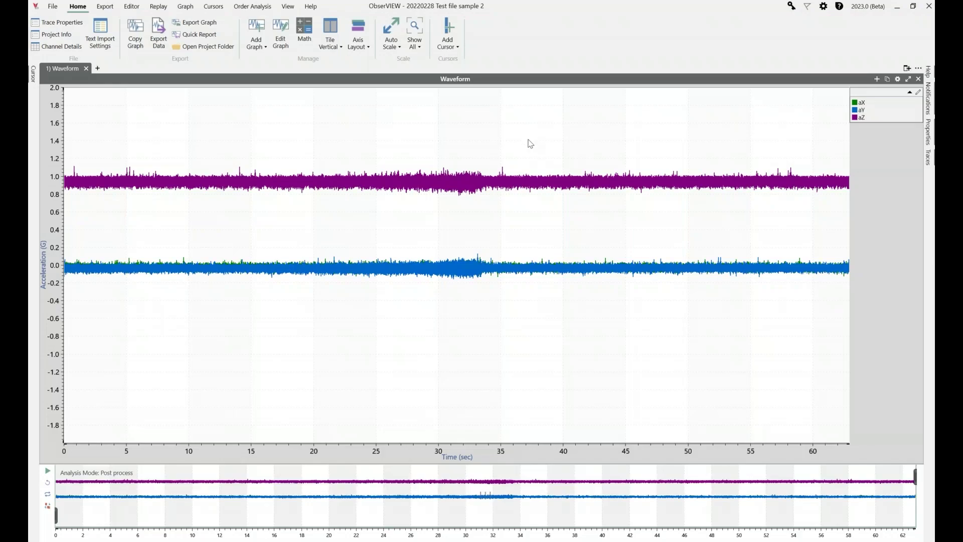
Step: Load no header no time.csv from the File Explorer folder into ObserVIEW's text import and look over its raw data
key("alt+Tab")
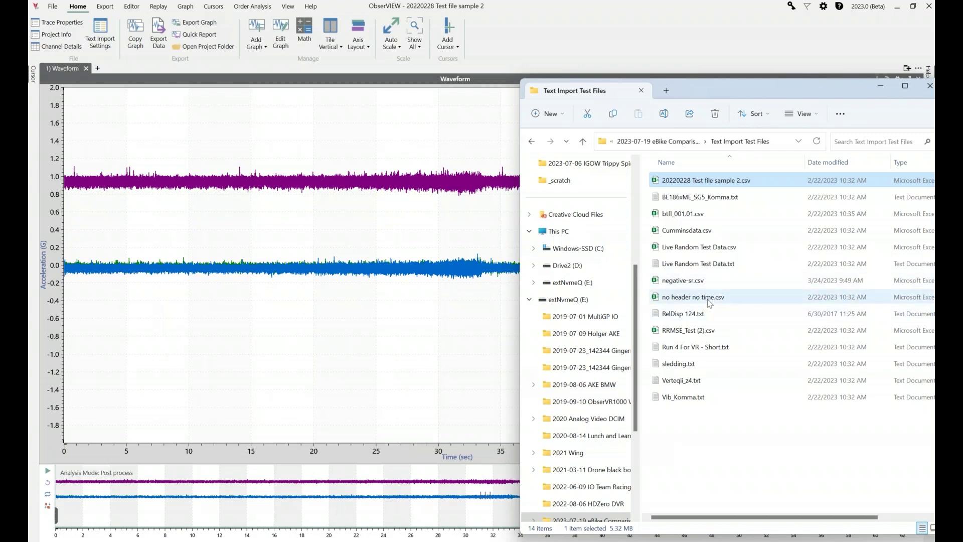
left_click_drag(709, 303, 444, 223)
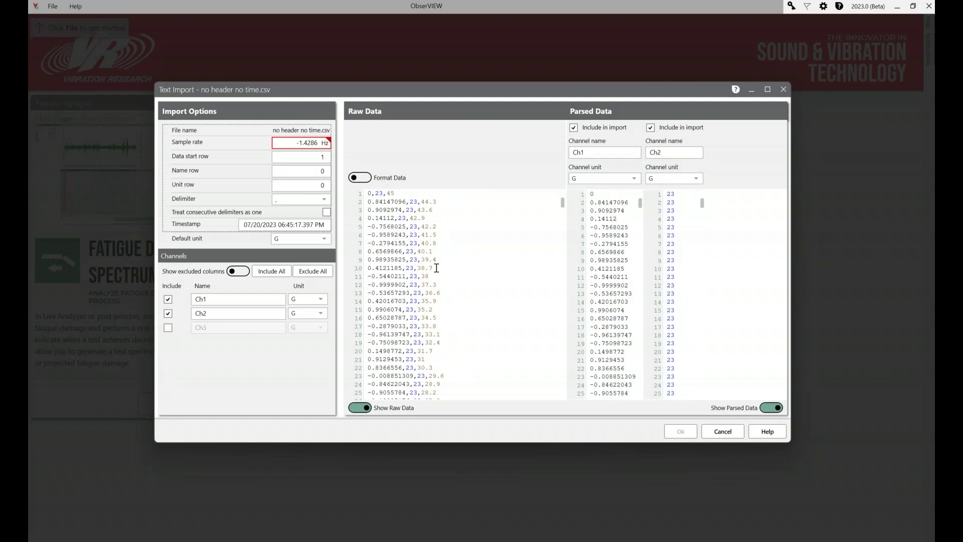
scroll(426, 276, "down", 4)
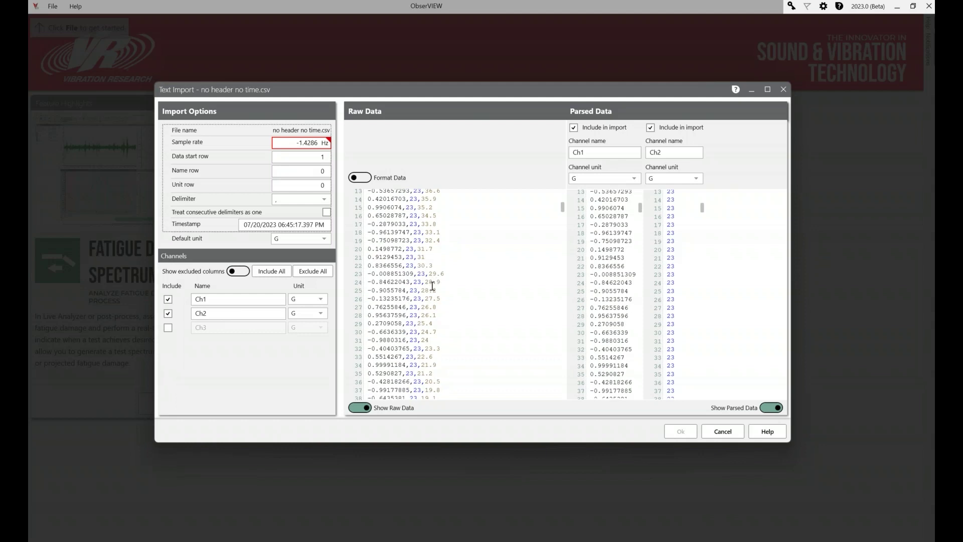
scroll(433, 283, "up", 4)
scroll(439, 278, "down", 2)
scroll(442, 274, "up", 2)
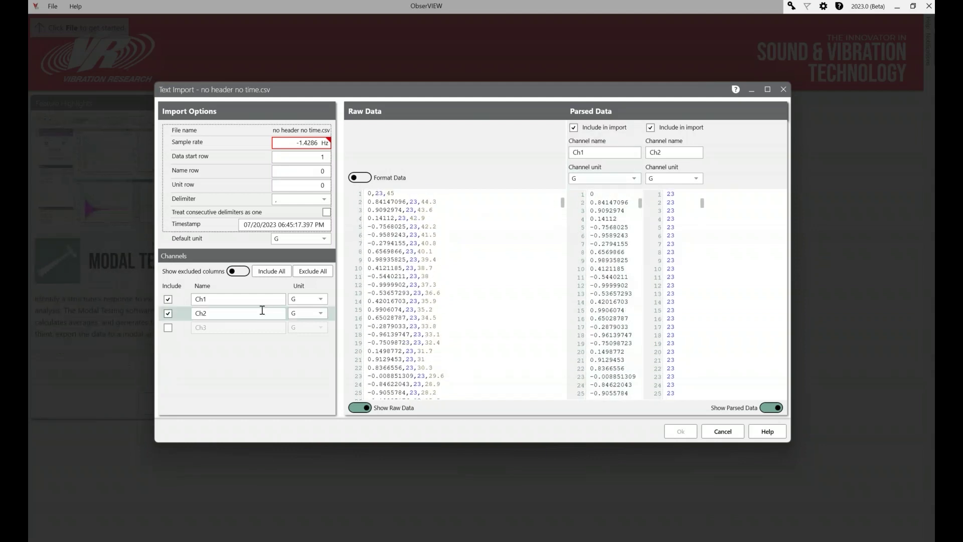
Step: Set the sample rate for the no header no time.csv import to 2000 Hz
left_click(289, 142)
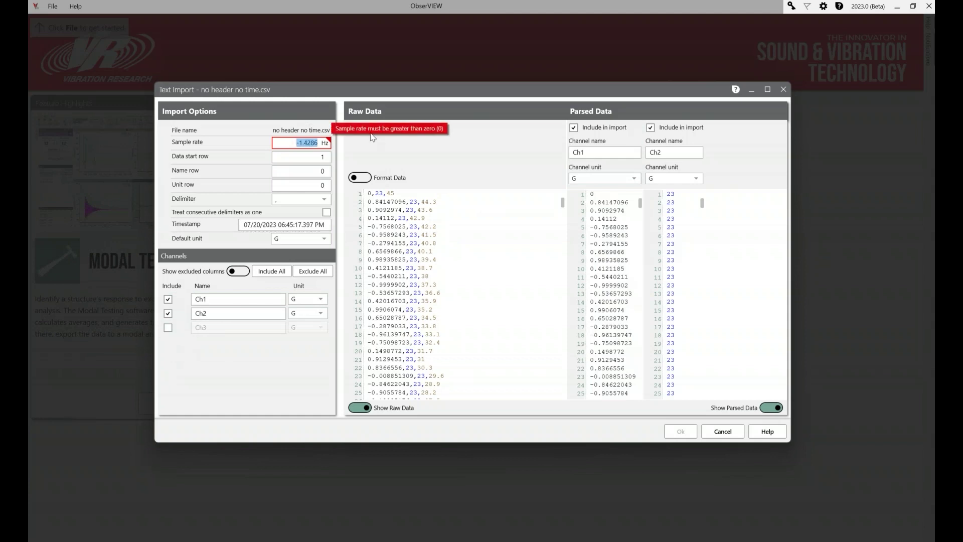
type("2000")
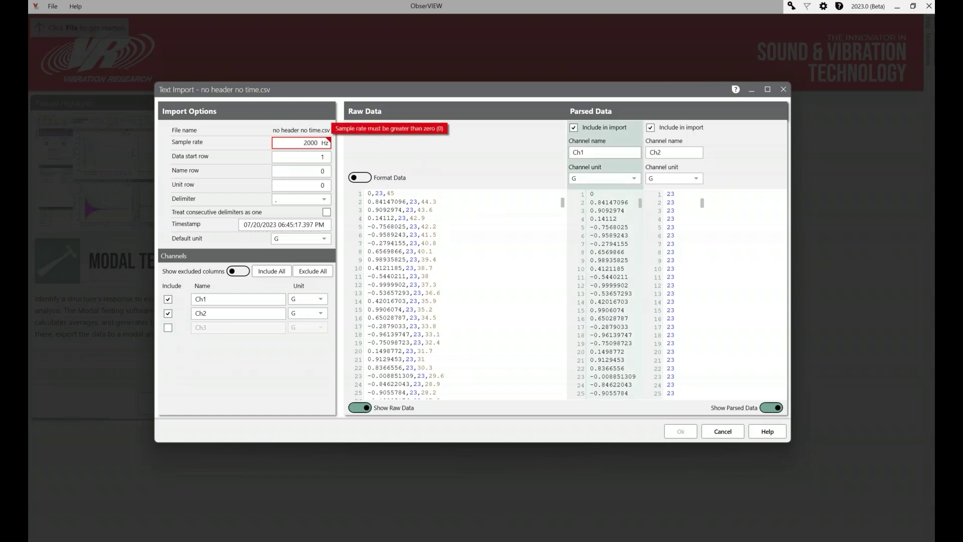
key("Tab")
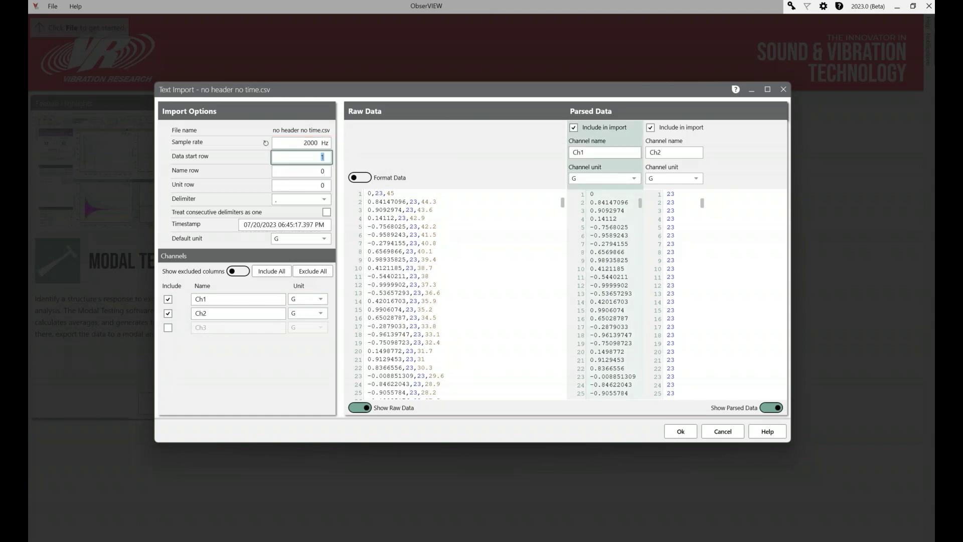
key("Tab")
key("Tab")
key("Tab")
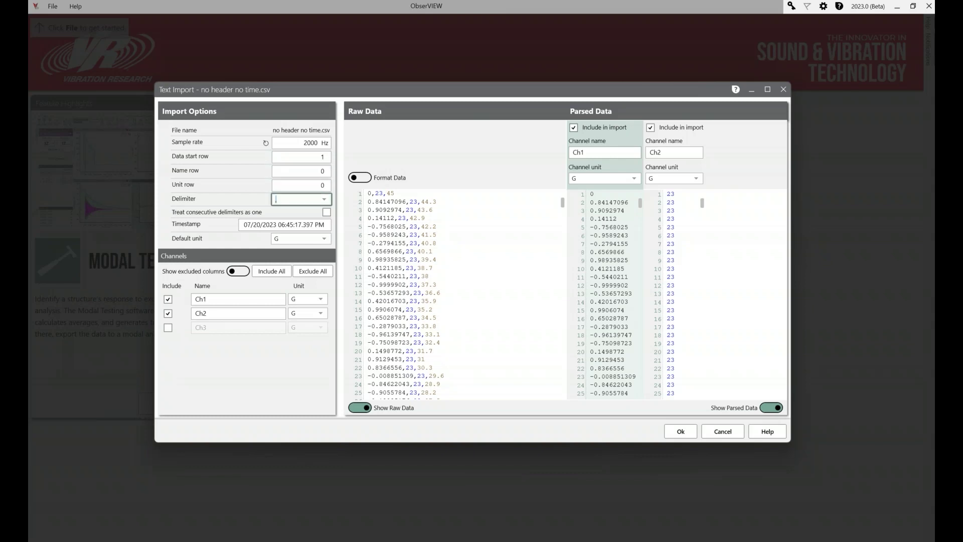
Step: Set the default unit to m/s² and include channel Ch3 in the import
left_click(301, 239)
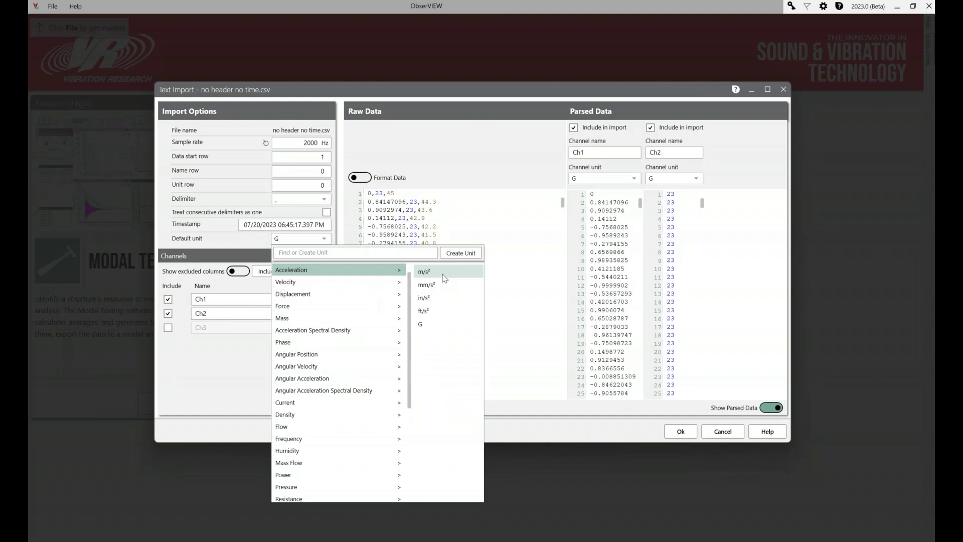
left_click(444, 278)
left_click(168, 327)
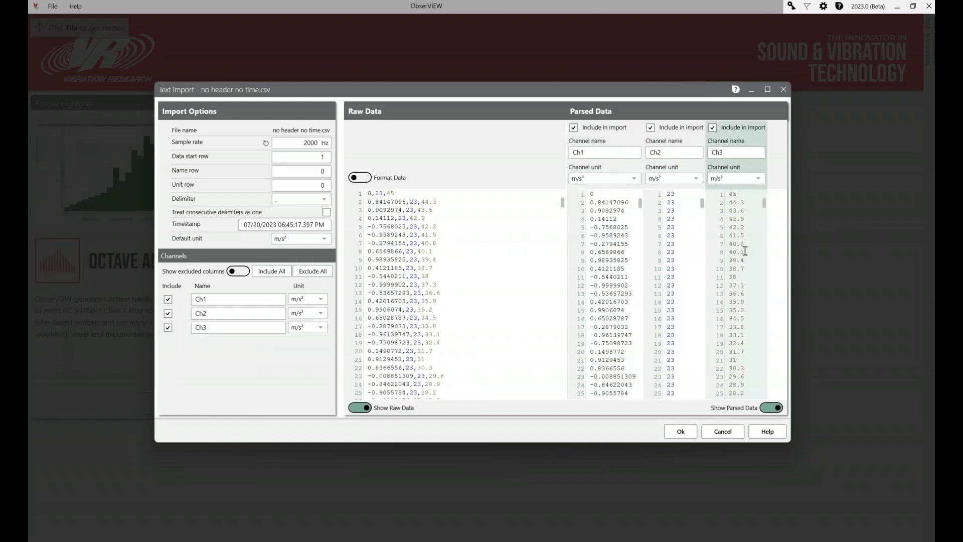
Step: Review the raw and parsed rows of all three channels and import no header no time.csv
scroll(430, 226, "down", 20)
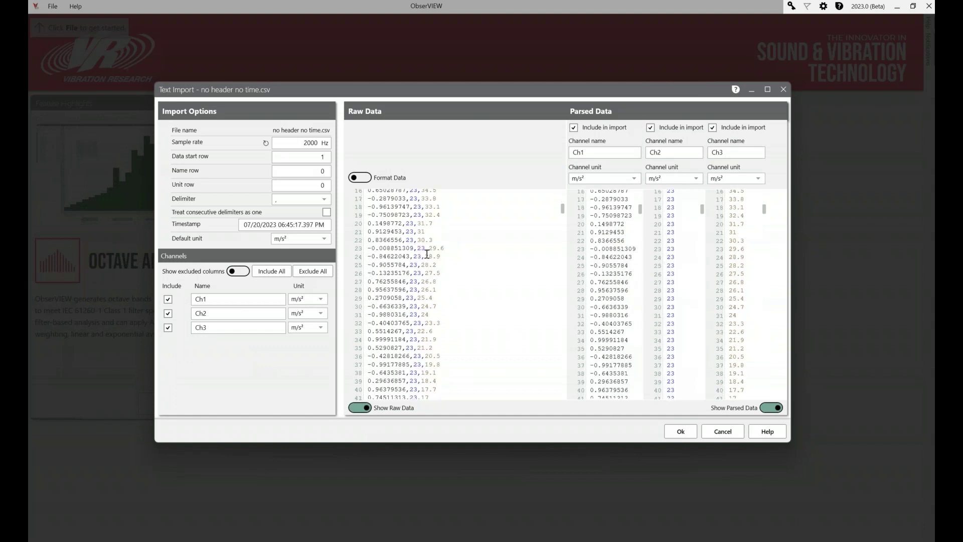
scroll(423, 323, "down", 15)
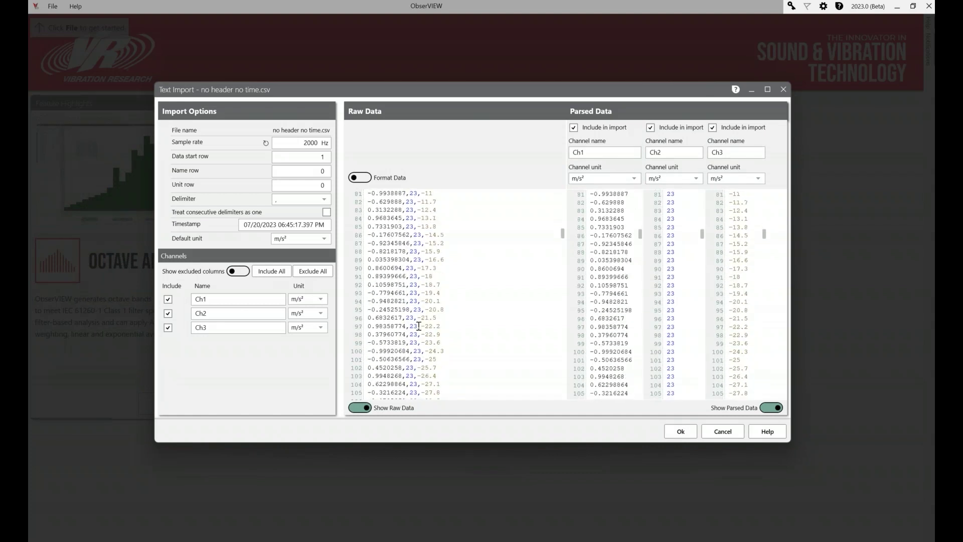
scroll(550, 365, "up", 20)
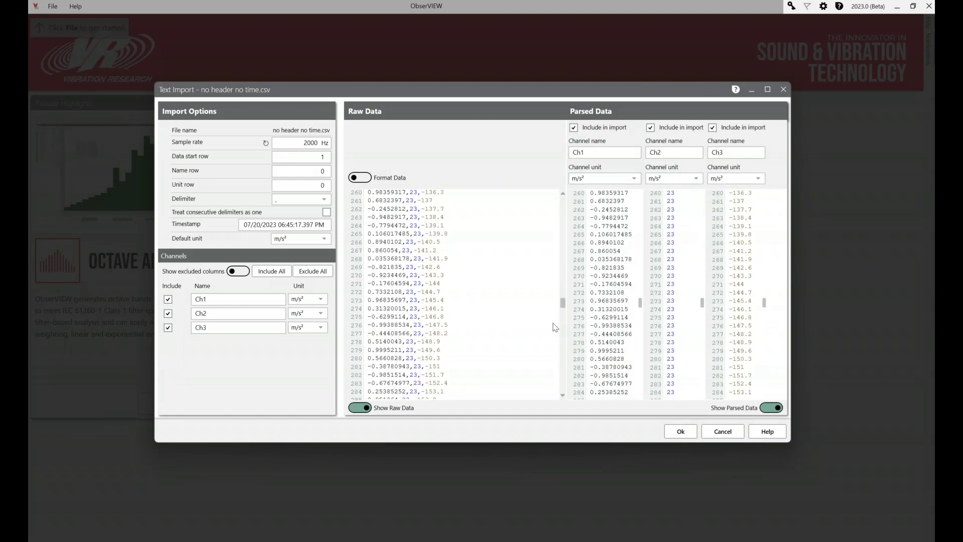
scroll(575, 202, "up", 15)
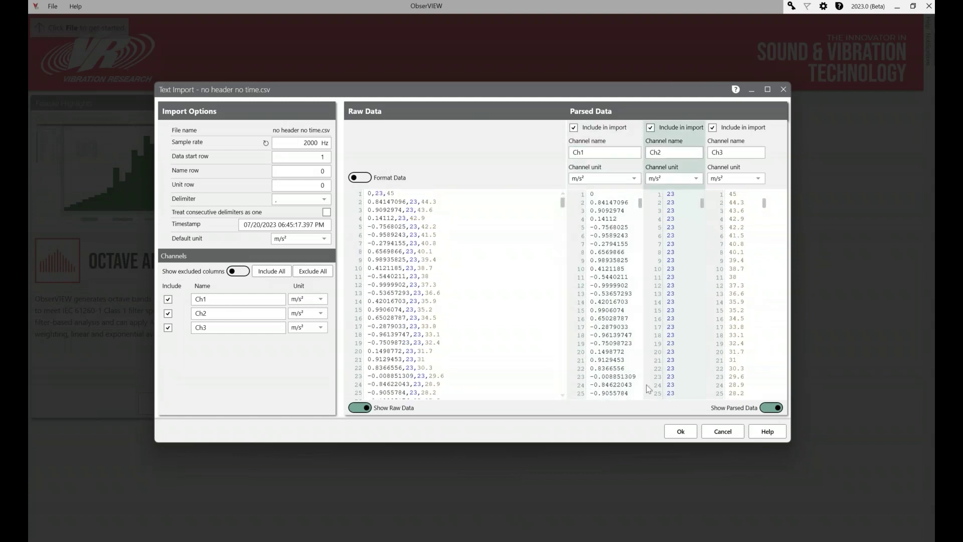
left_click(680, 431)
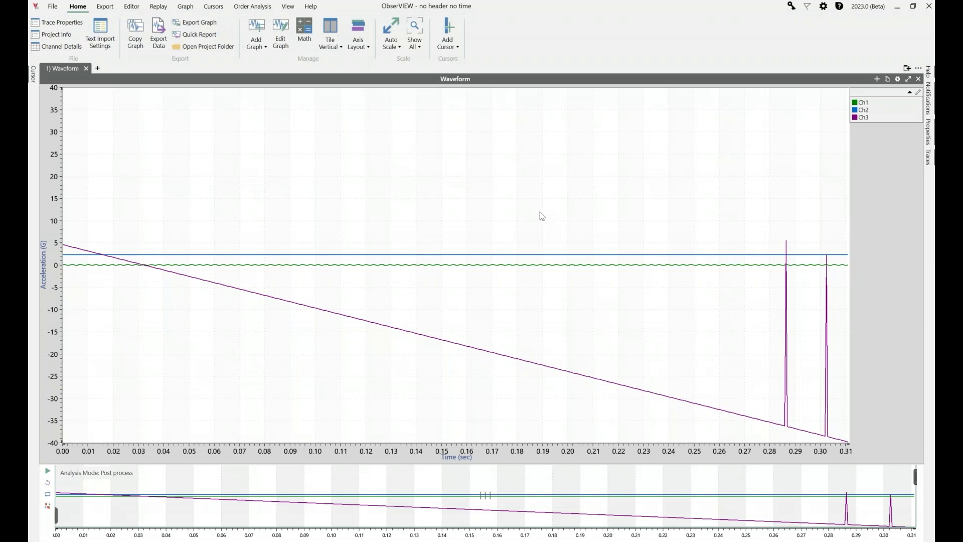
Step: Load btfl_001.01.csv from the File Explorer folder into ObserVIEW's text import and maximize the import dialog
key("alt+Tab")
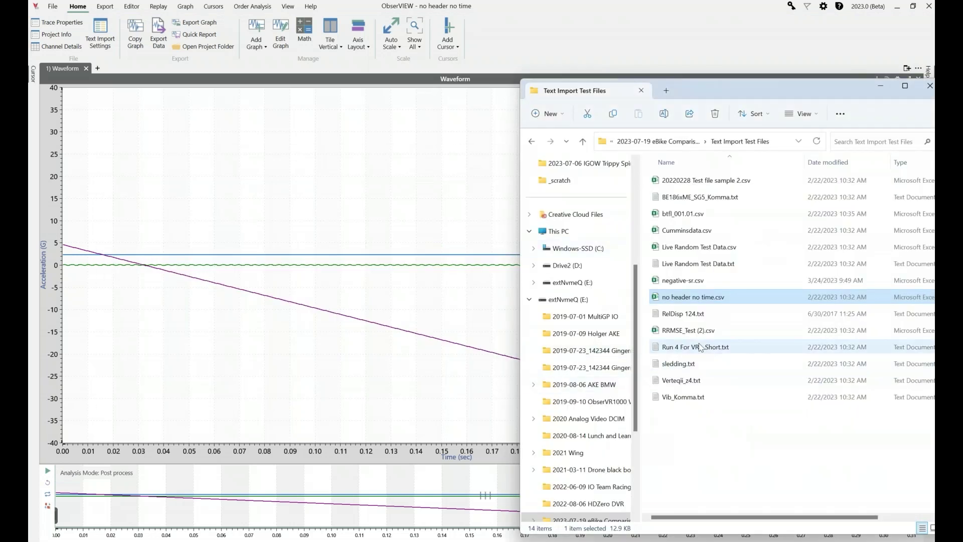
left_click_drag(720, 217, 455, 227)
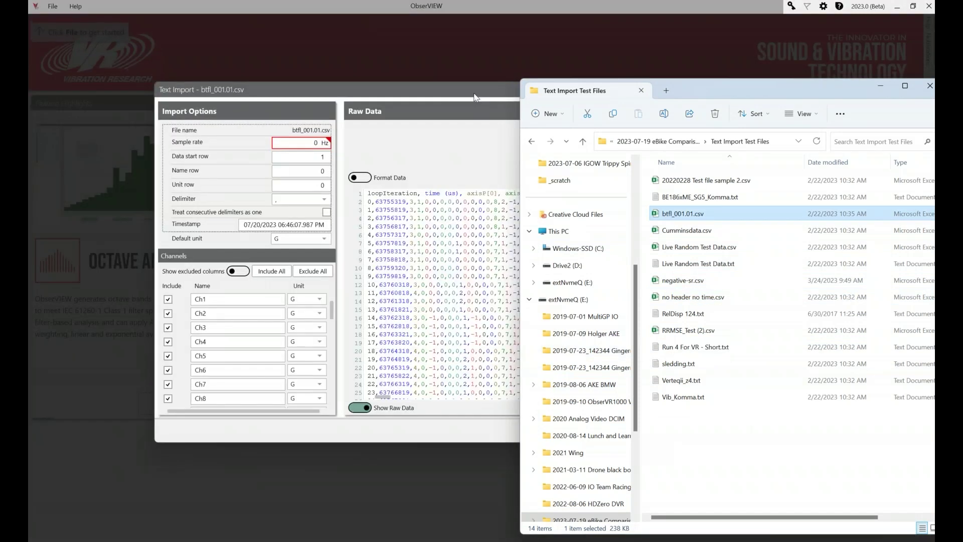
left_click(481, 139)
double_click(557, 91)
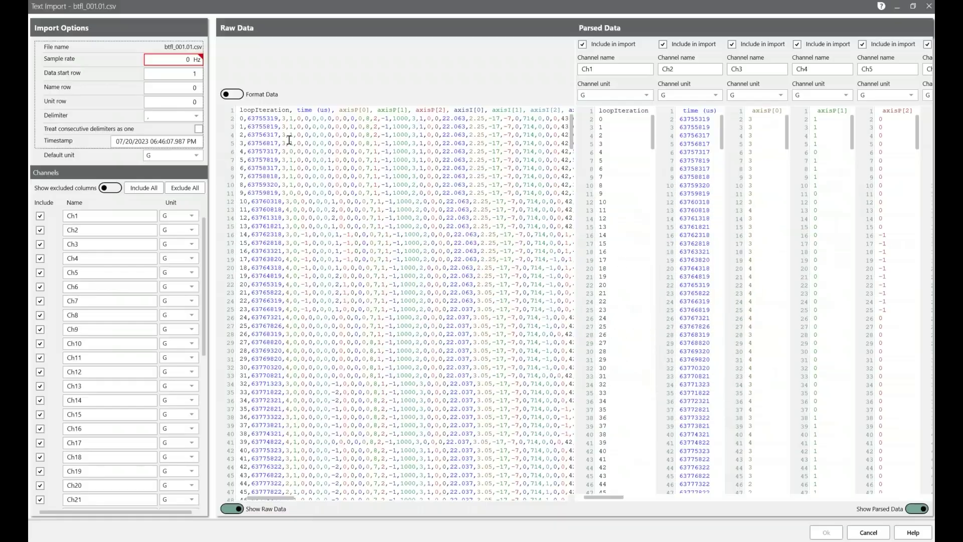
Step: Set the btfl_001.01.csv import to a 2000 Hz sample rate, data start row 2 and unit row 0
double_click(183, 61)
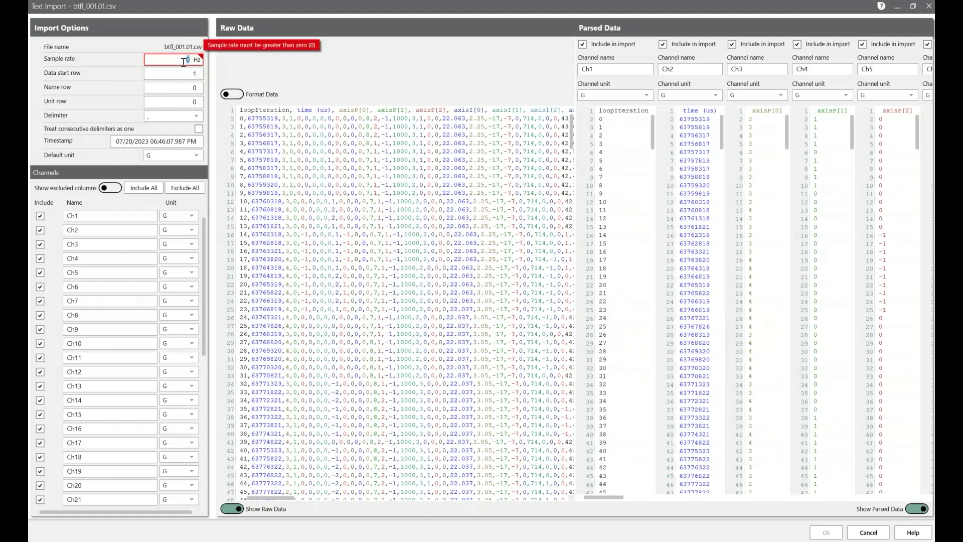
type("2000")
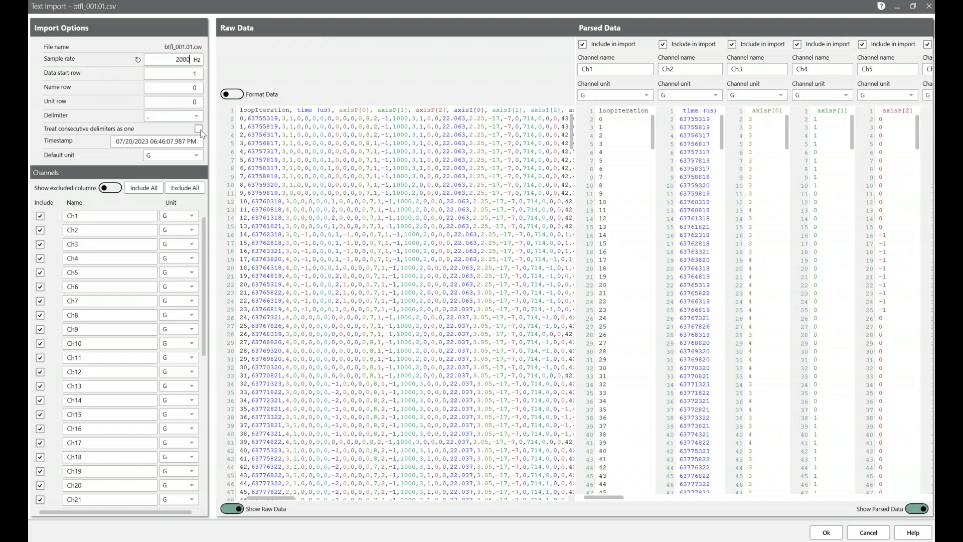
left_click(188, 73)
type("2")
left_click(151, 91)
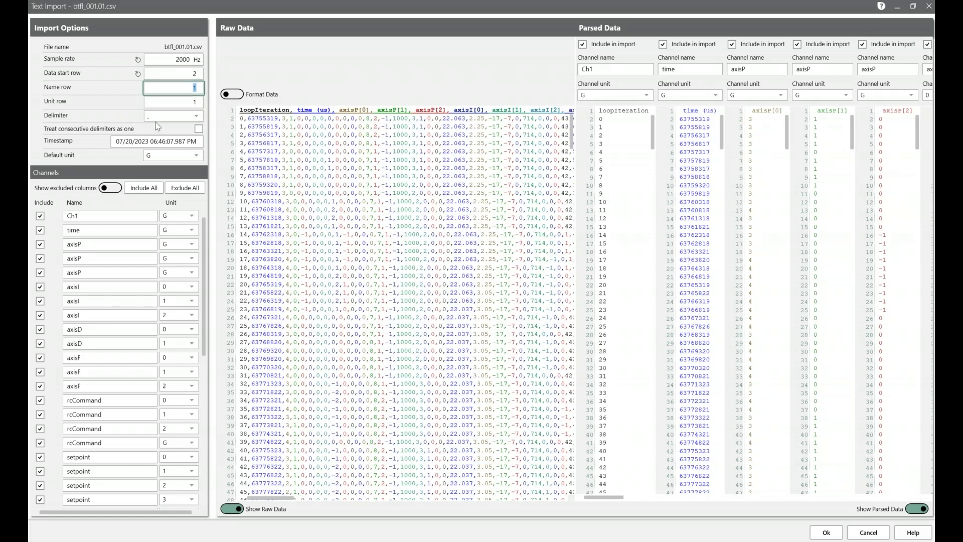
left_click(184, 103)
type("0")
key("Tab")
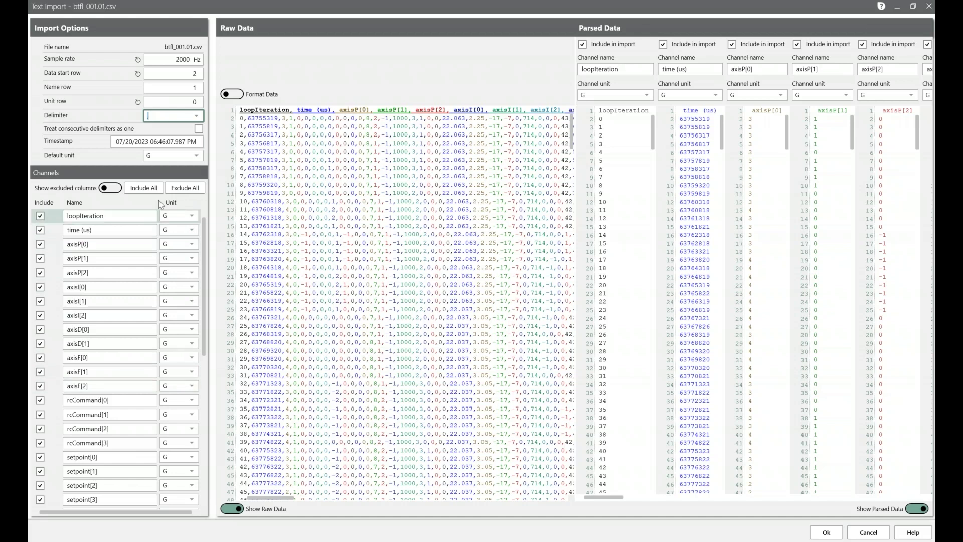
Step: Set the default unit to m/s² and exclude the loopIteration channel from the import
left_click(171, 155)
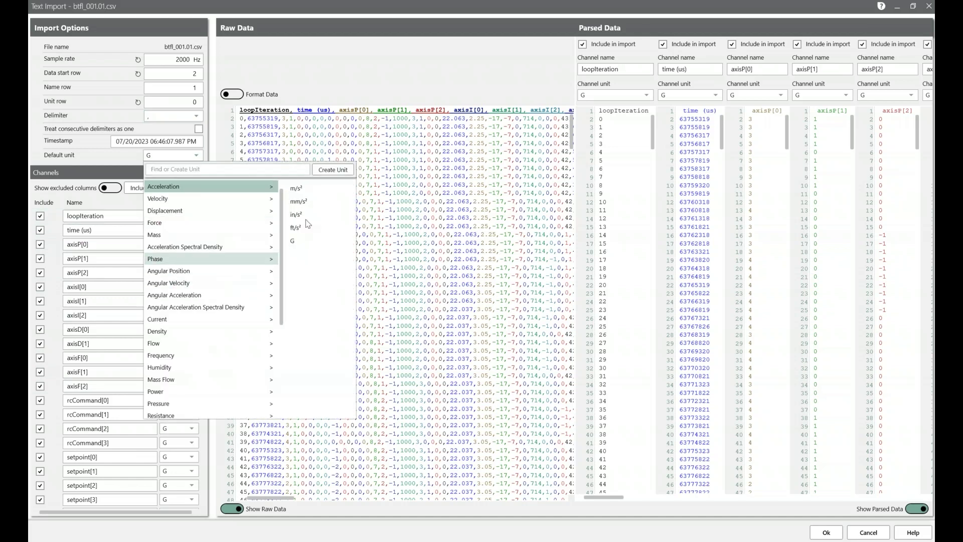
left_click(314, 194)
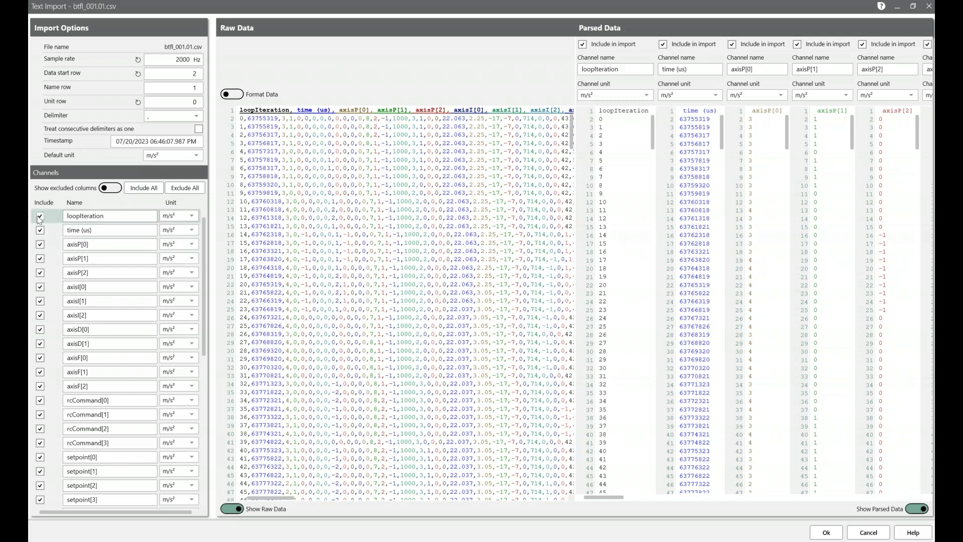
Step: Exclude the channels from flightModeFlags (flags) through rxFlightChannelsValid and import btfl_001.01.csv
scroll(170, 263, "down", 7)
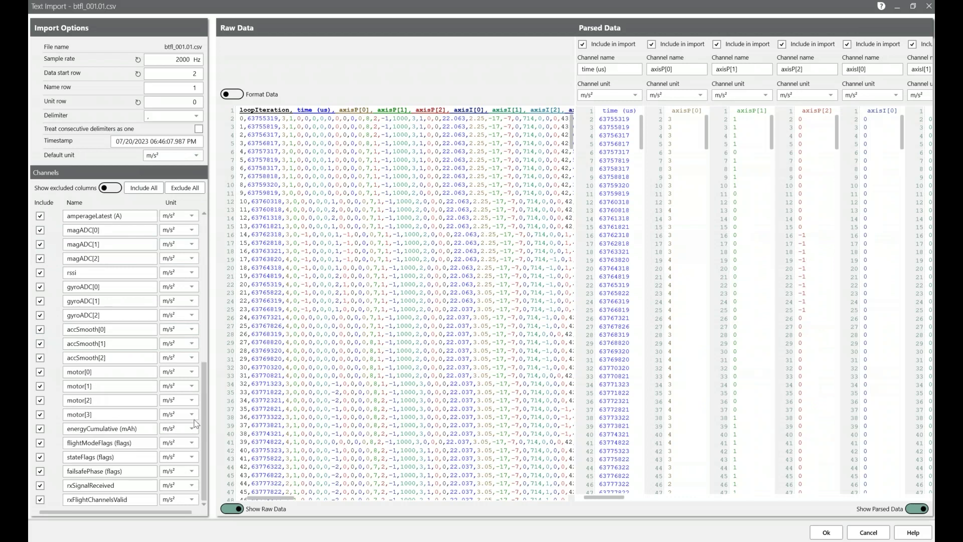
left_click(61, 446)
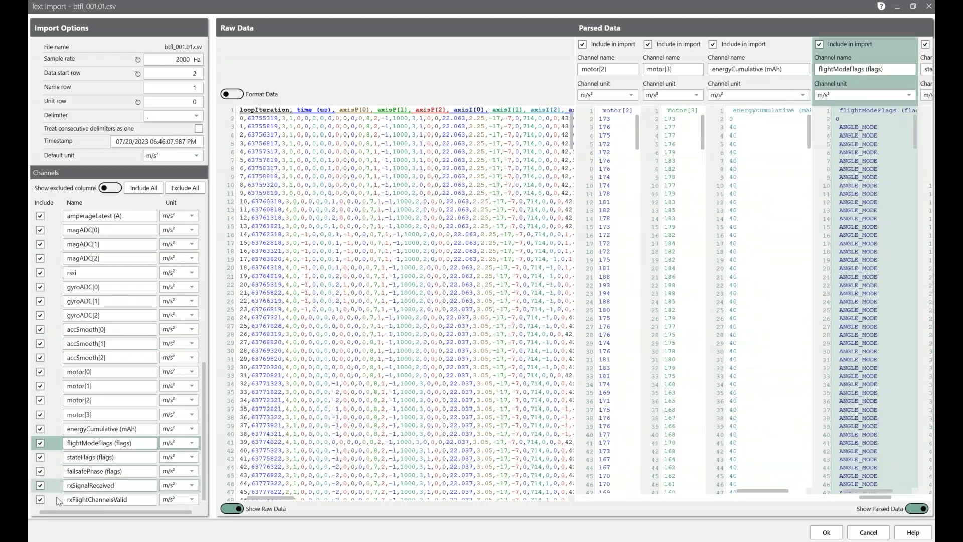
left_click(59, 498, "shift")
left_click(40, 443)
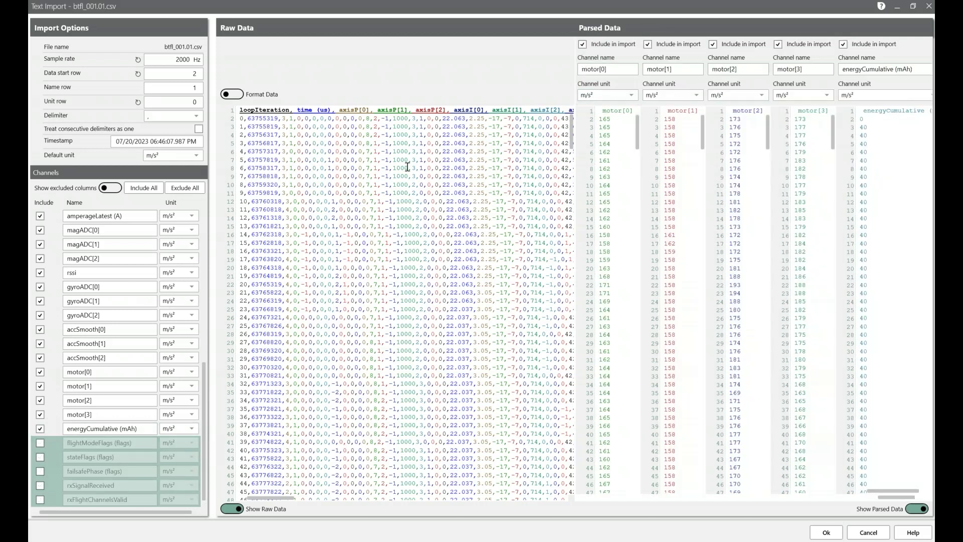
left_click(826, 532)
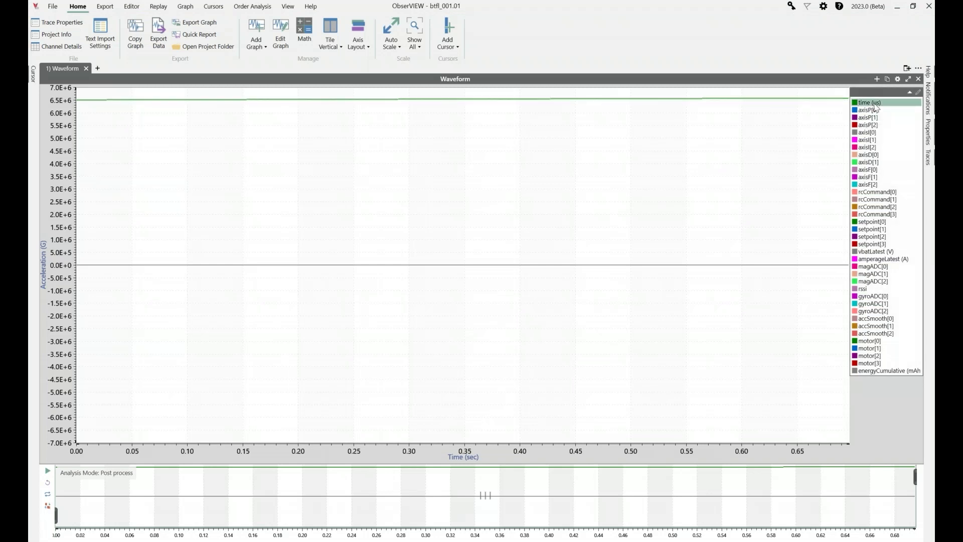
Step: Remove the time (us) trace from the Waveform graph and add a Power Spectral Density graph
key("Delete")
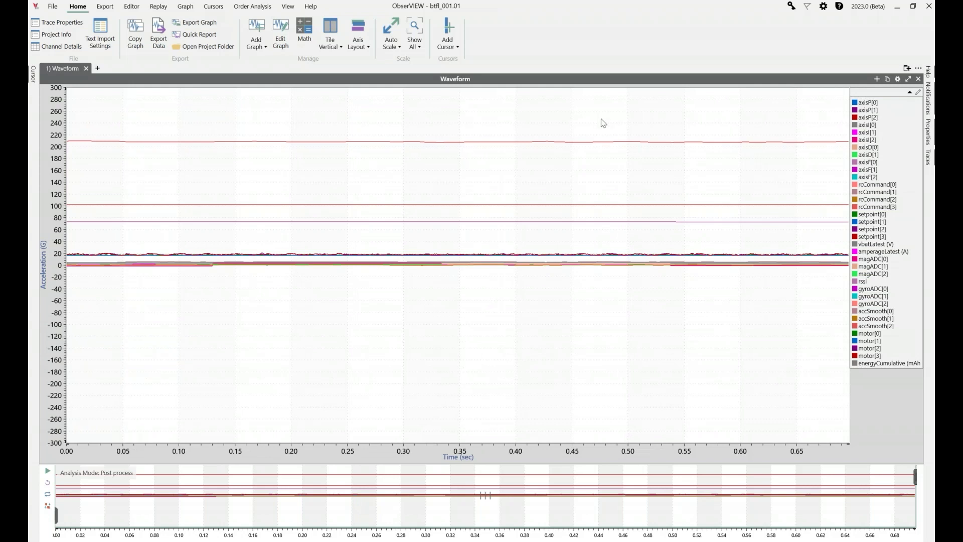
left_click(876, 78)
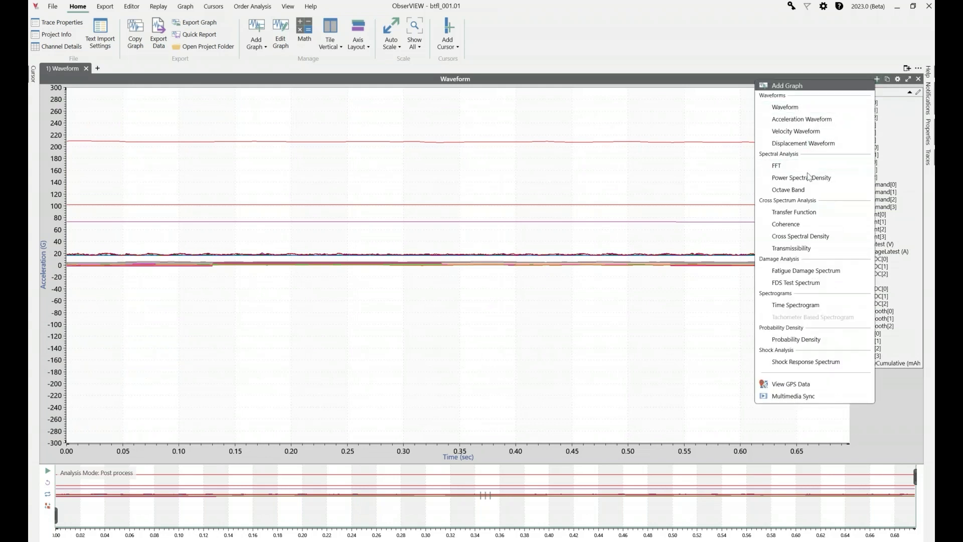
left_click(806, 178)
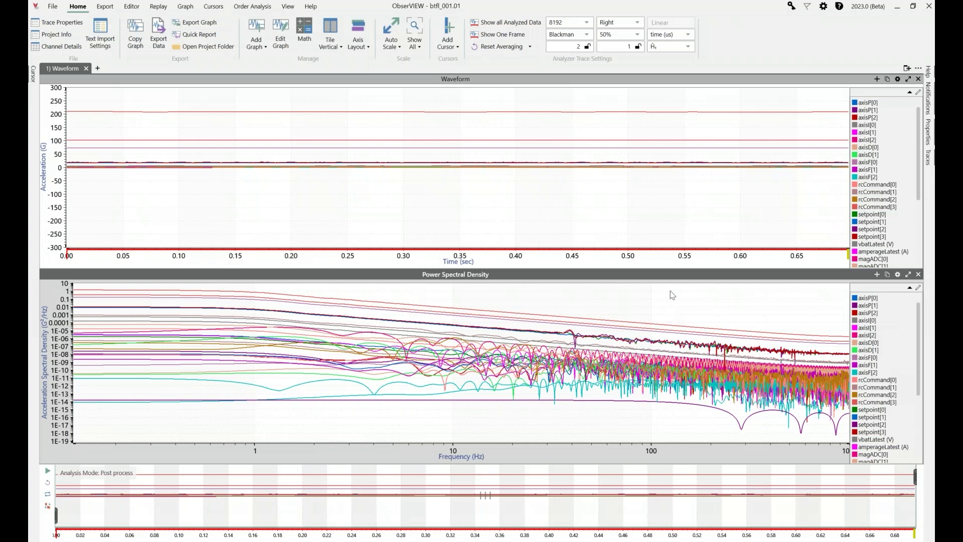
left_click(642, 199)
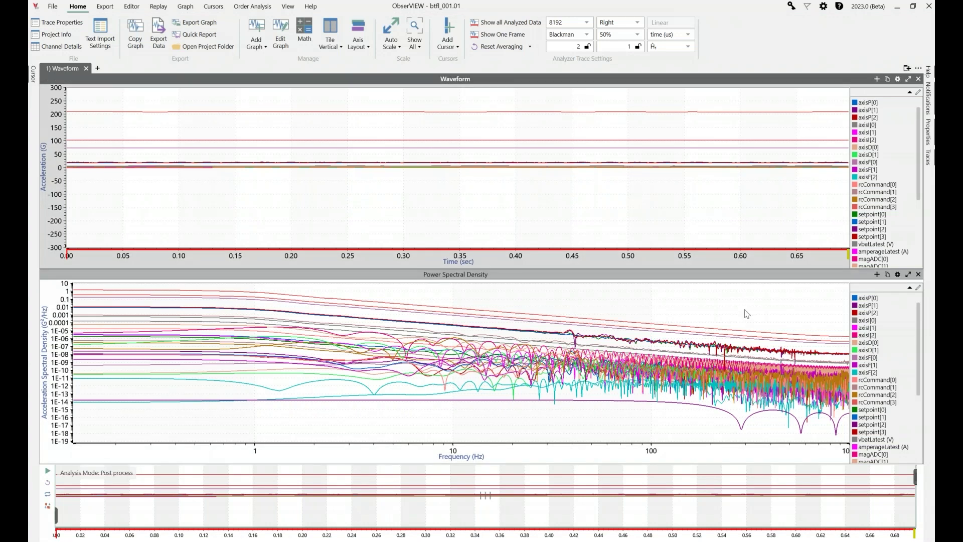
left_click(739, 309)
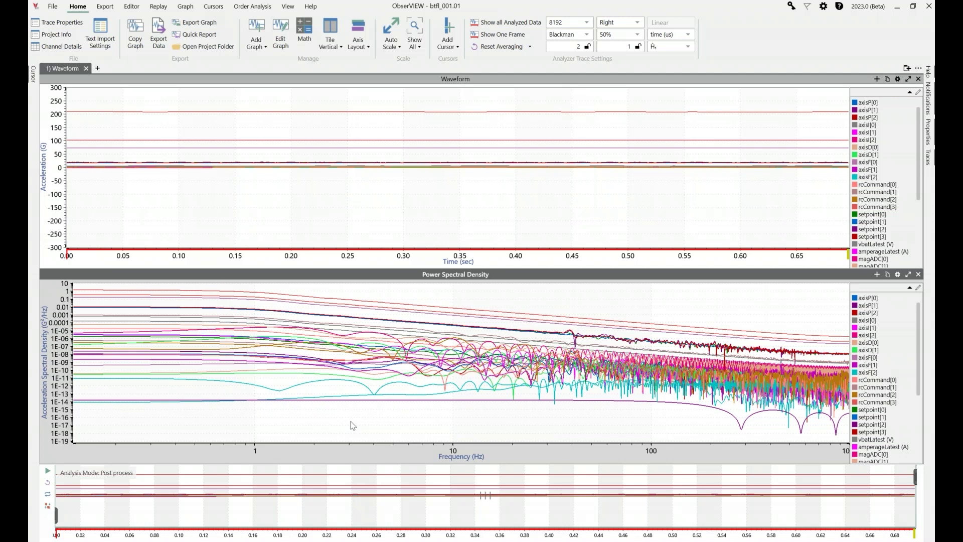
Step: Switch to the New in ObserVIEW 2023.pptx presentation in PowerPoint and review the ObserVIEW 2023.1 feature list on slide 4
key("alt+Tab")
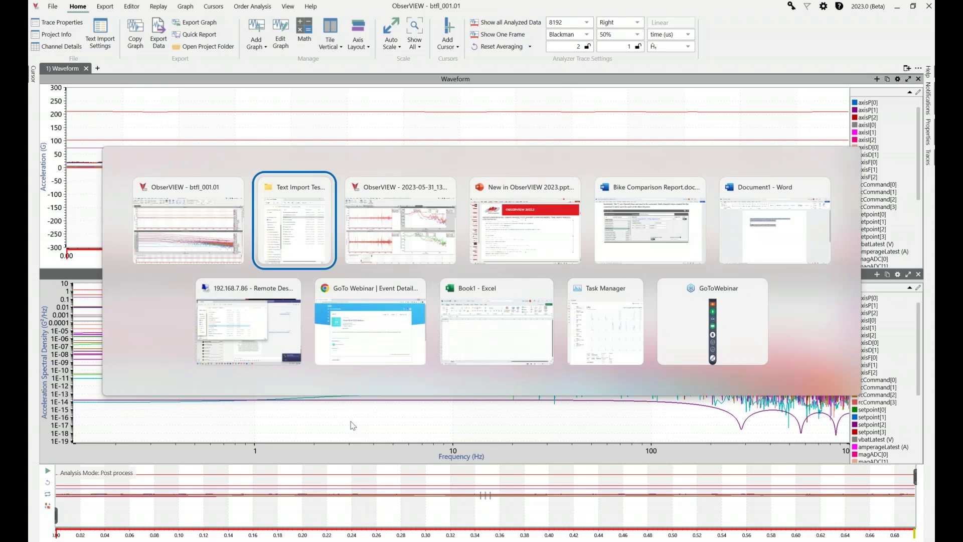
key("alt+Tab")
key("alt+Tab")
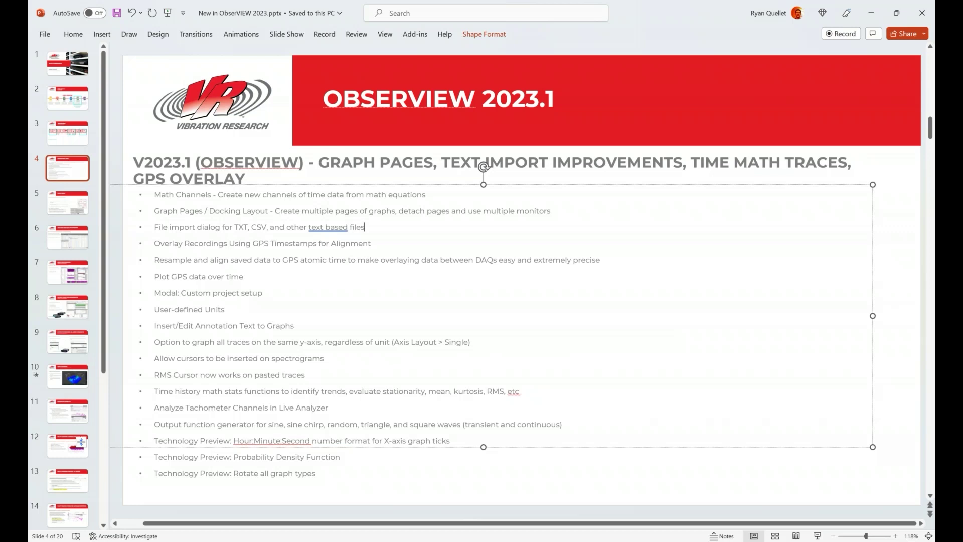
left_click(641, 165)
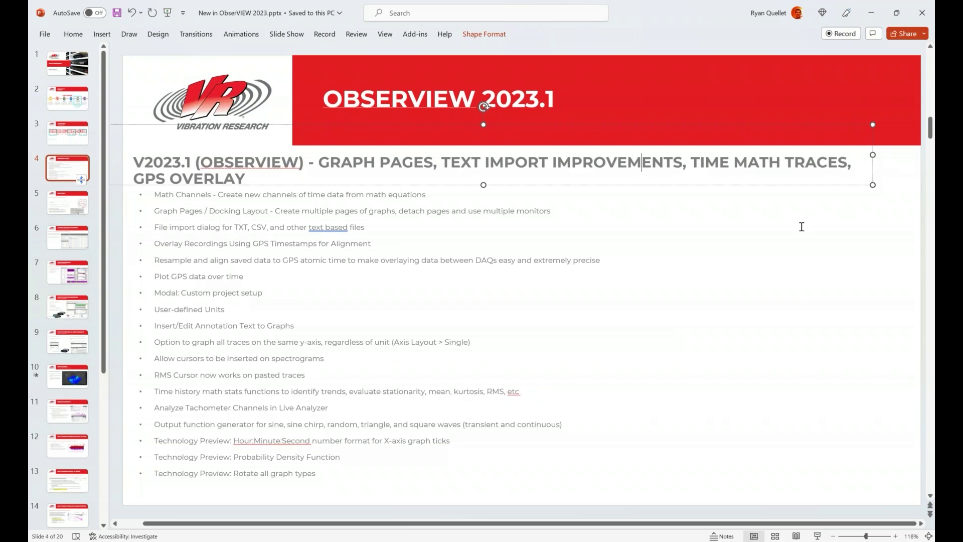
left_click(912, 176)
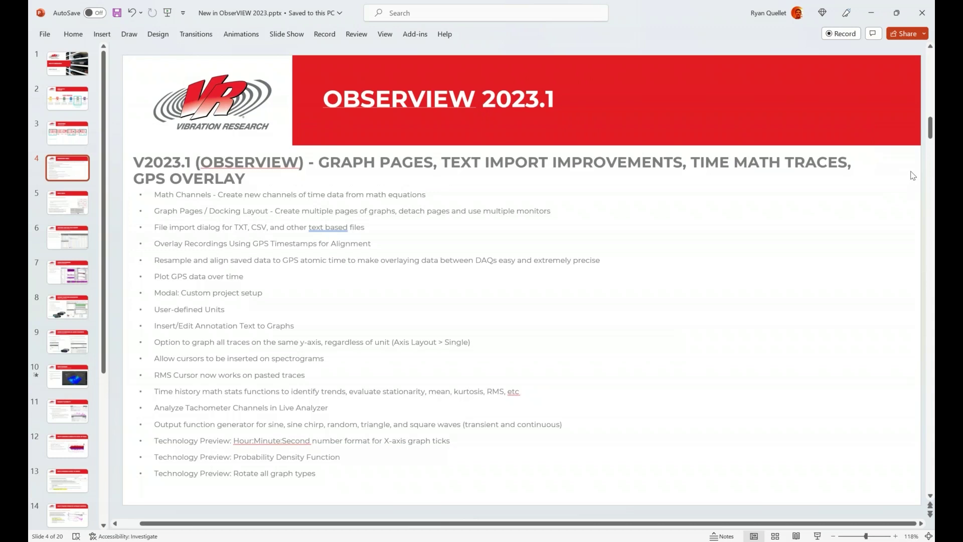
left_click(932, 199)
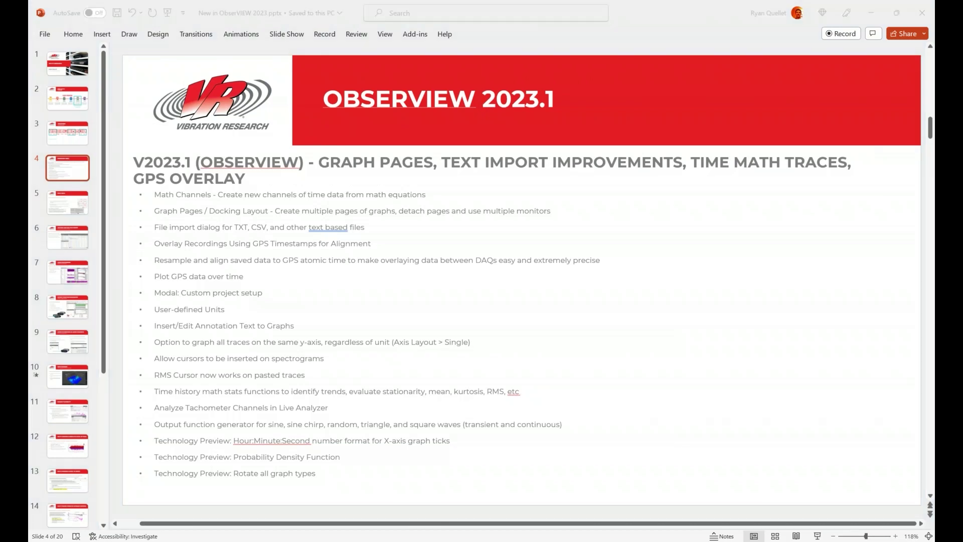